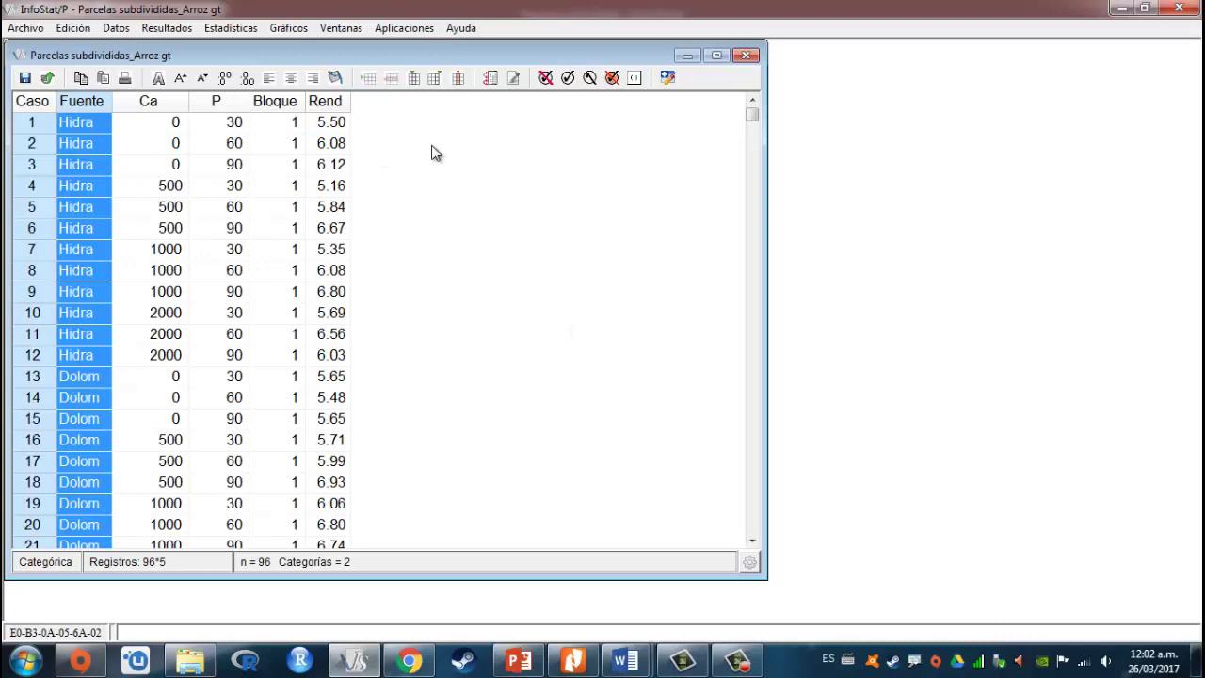
# Review the label descriptions of the Fuente, Ca, P and Rend columns in the rice data table
pyautogui.doubleClick(69, 101)
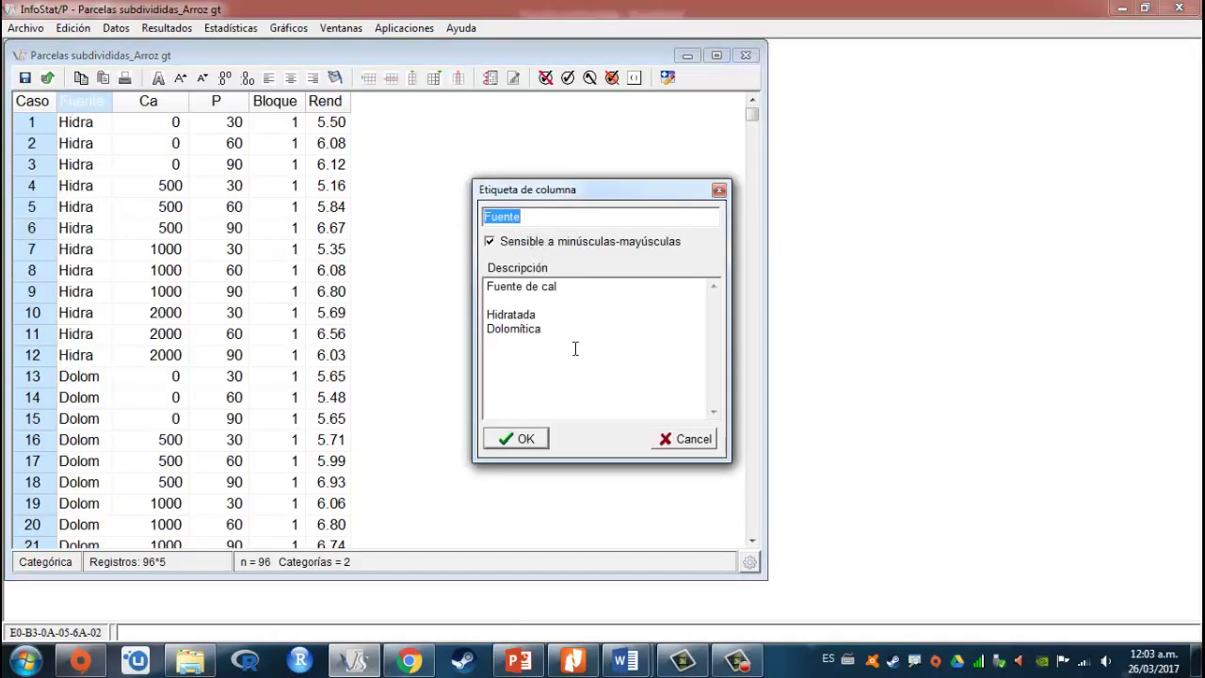
pyautogui.click(503, 317)
pyautogui.click(520, 435)
pyautogui.doubleClick(151, 105)
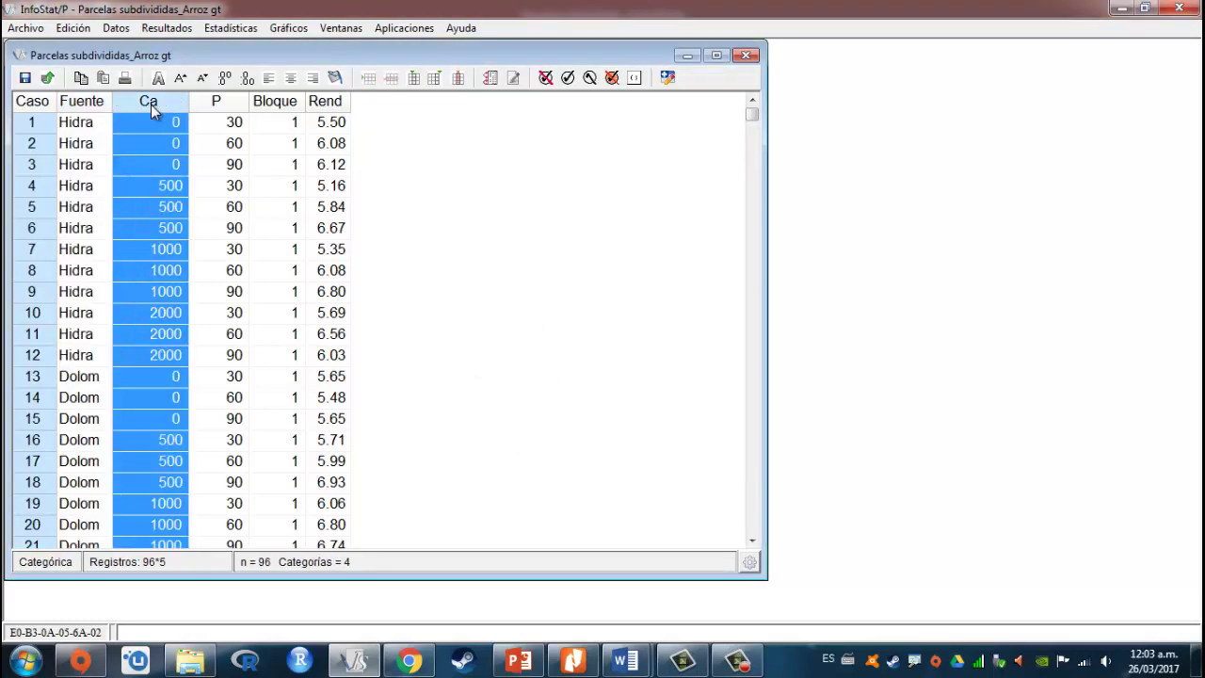
pyautogui.click(506, 291)
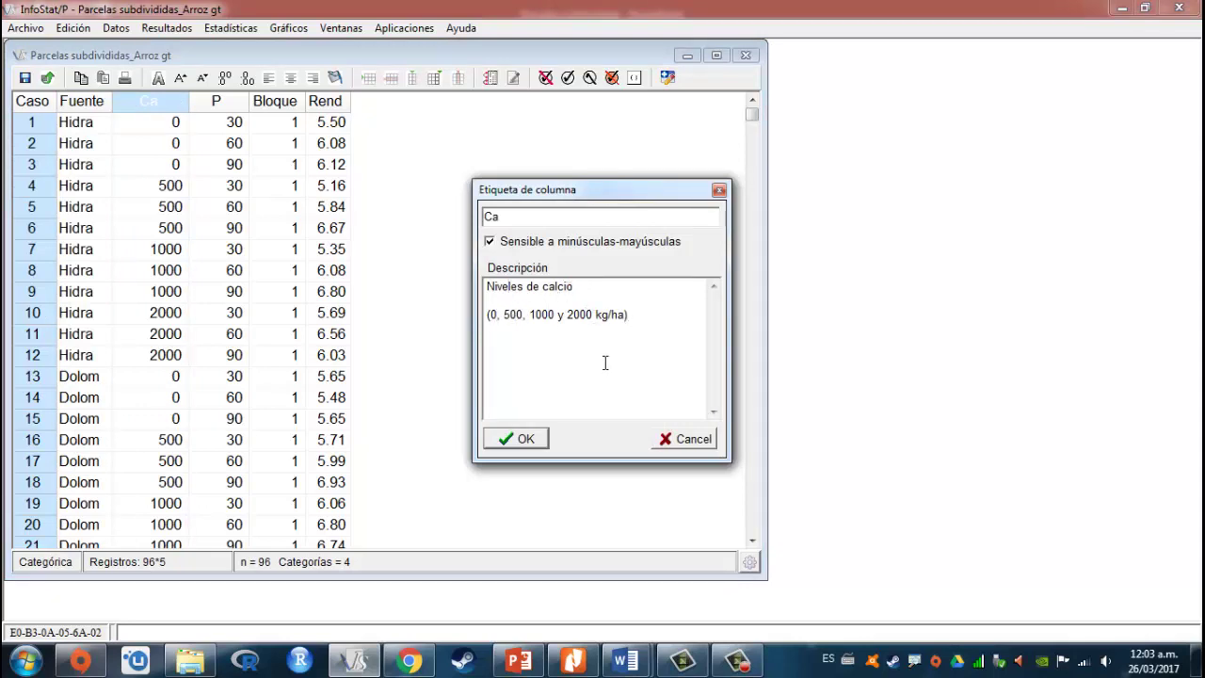
pyautogui.click(522, 438)
pyautogui.doubleClick(208, 102)
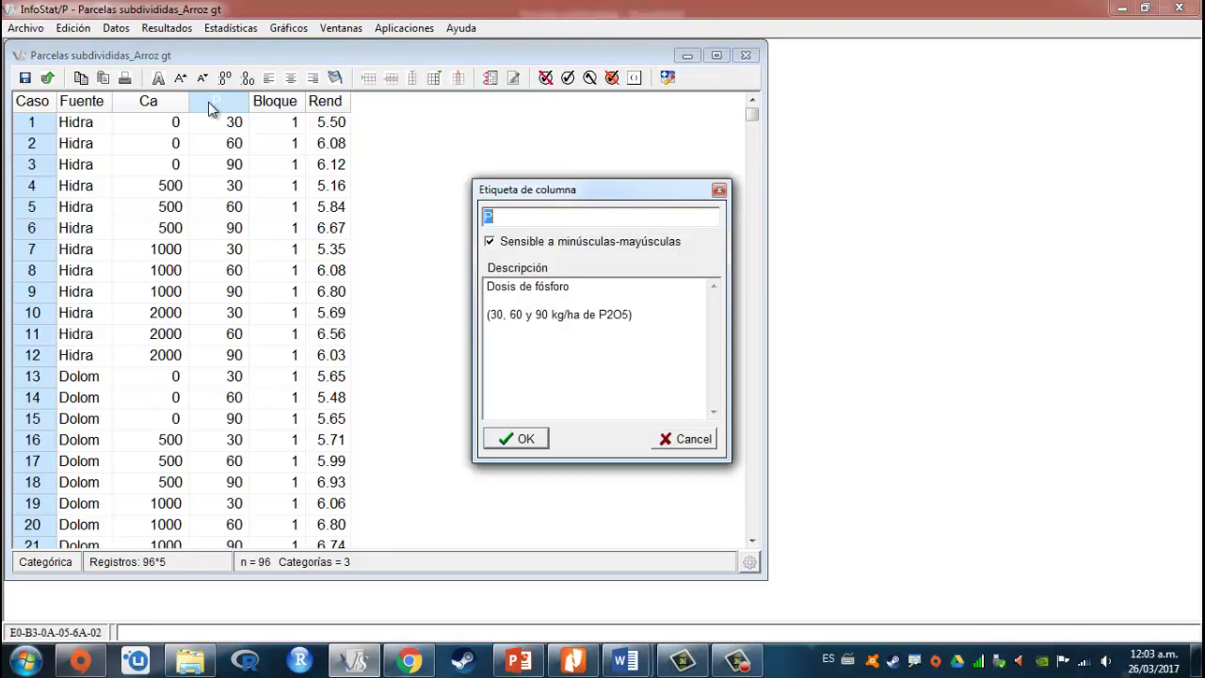
pyautogui.click(523, 317)
pyautogui.click(525, 442)
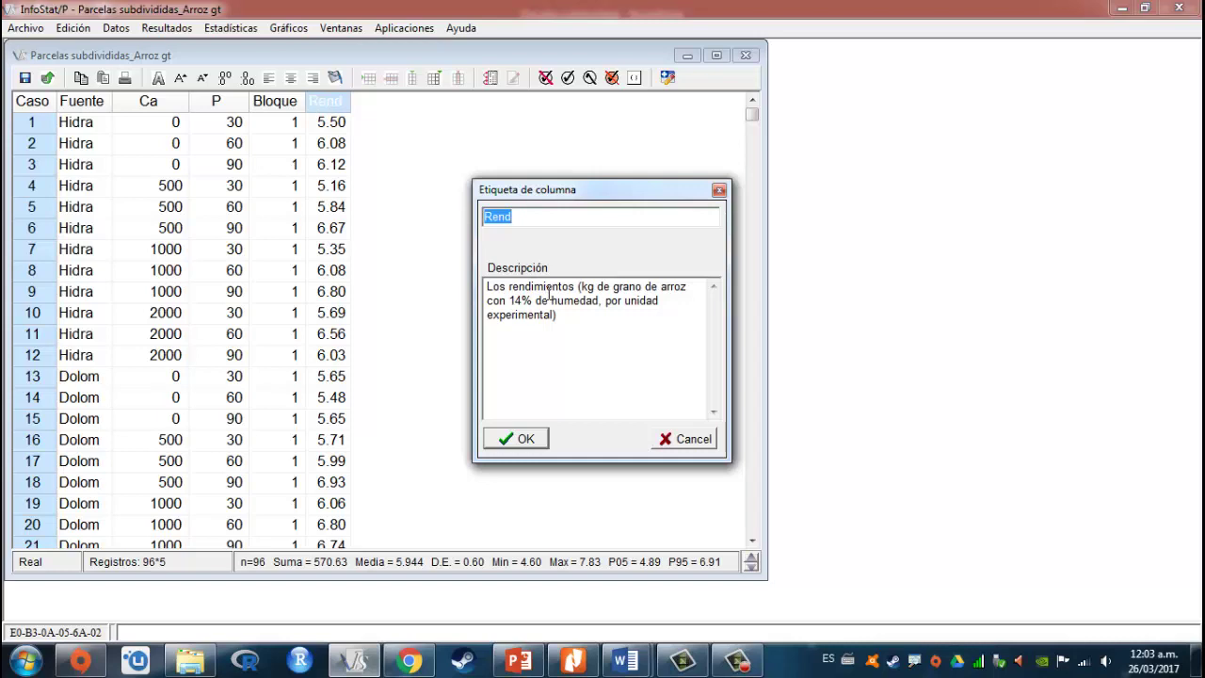
pyautogui.click(514, 438)
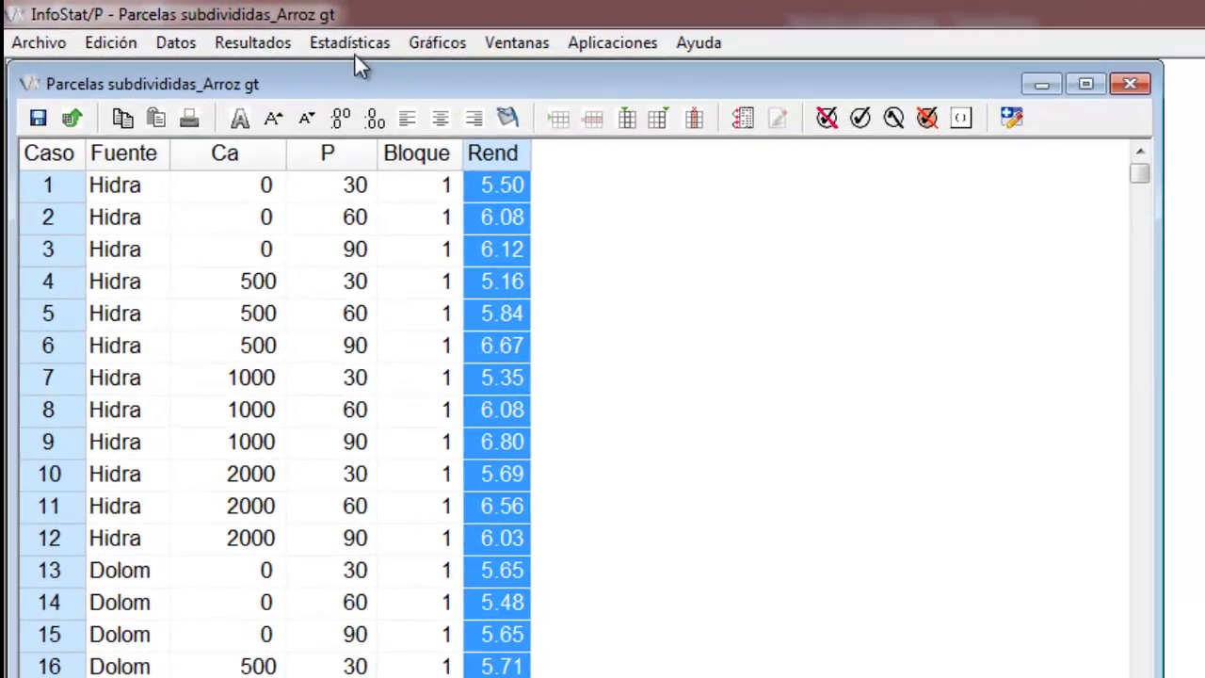
# Start an analysis of variance with Rend as the dependent variable
pyautogui.click(170, 28)
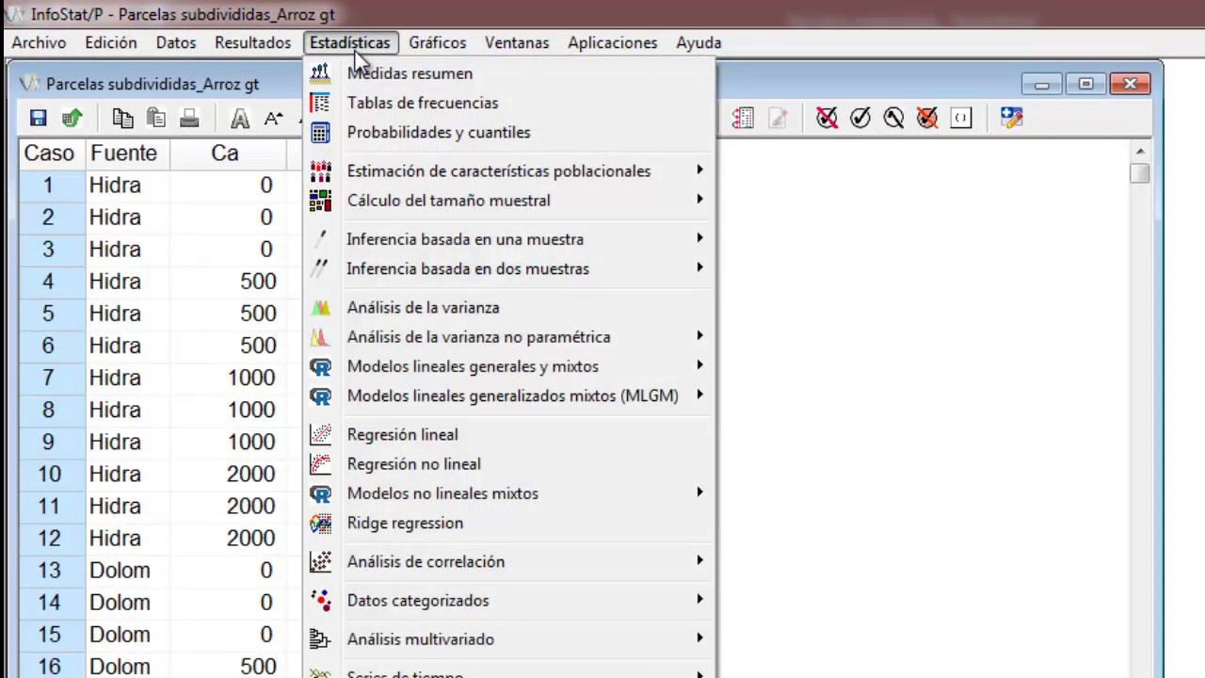
pyautogui.click(509, 311)
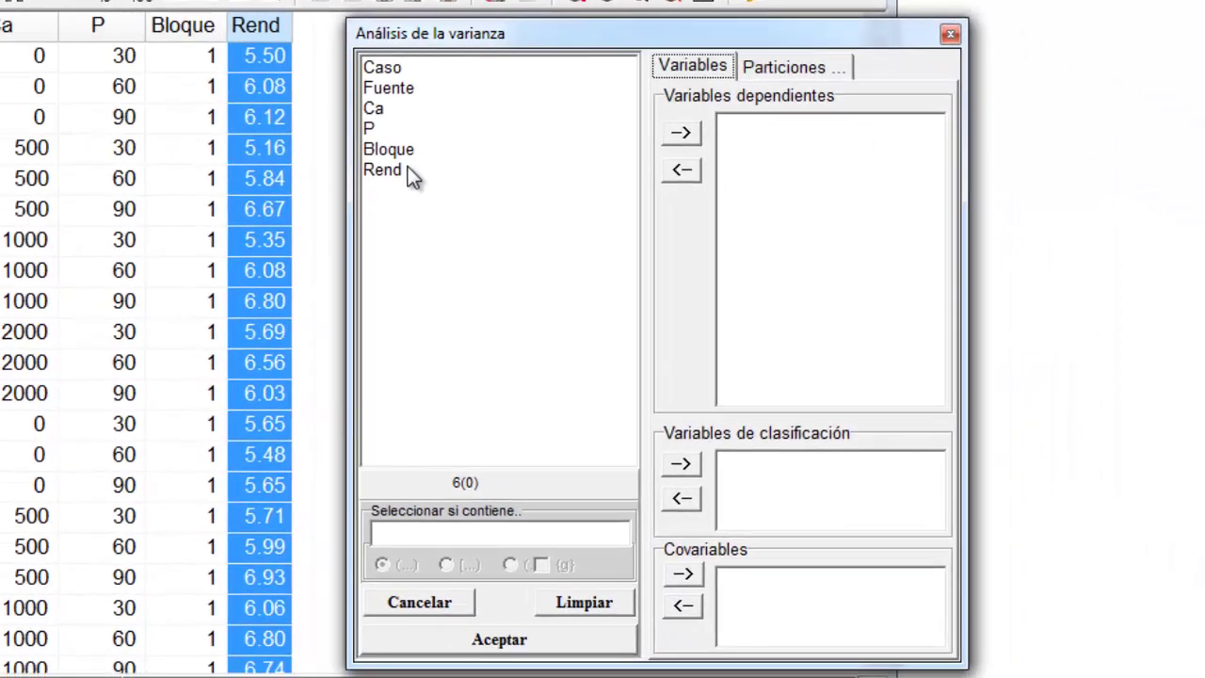
pyautogui.click(650, 304)
pyautogui.click(681, 132)
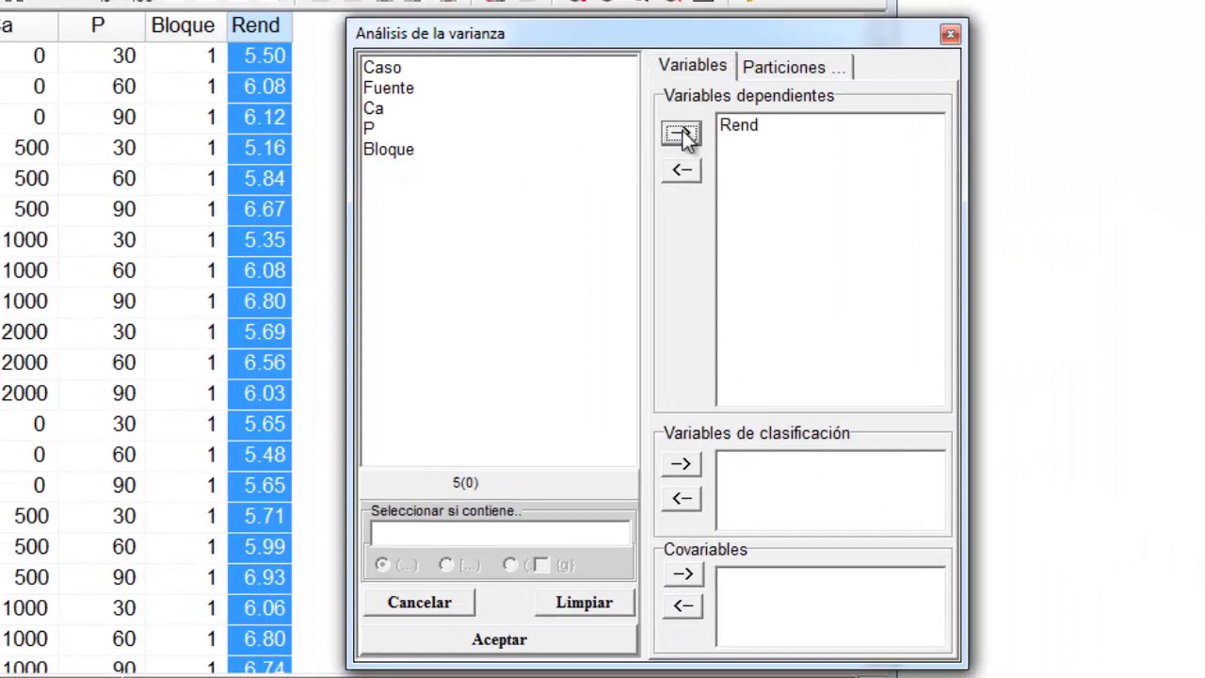
# Assign Fuente, Ca, P and Bloque as classification variables and accept the variable selection
pyautogui.click(424, 89)
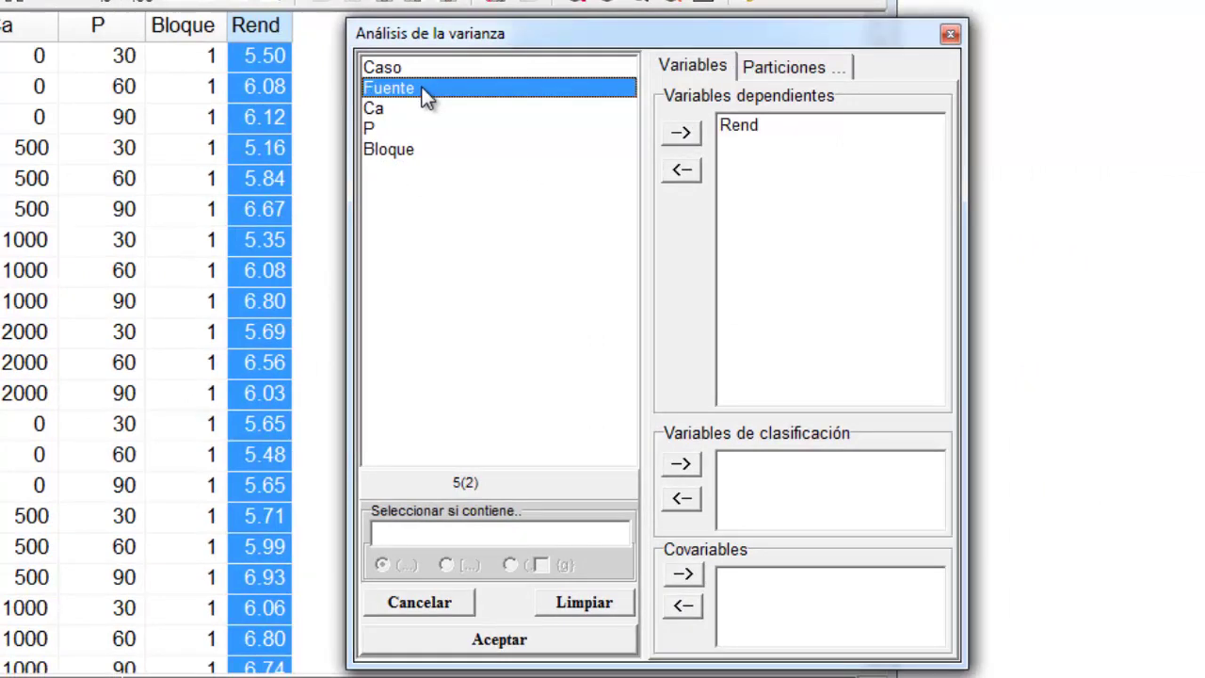
pyautogui.keyDown('ctrl'); pyautogui.click(420, 109); pyautogui.keyUp('ctrl')
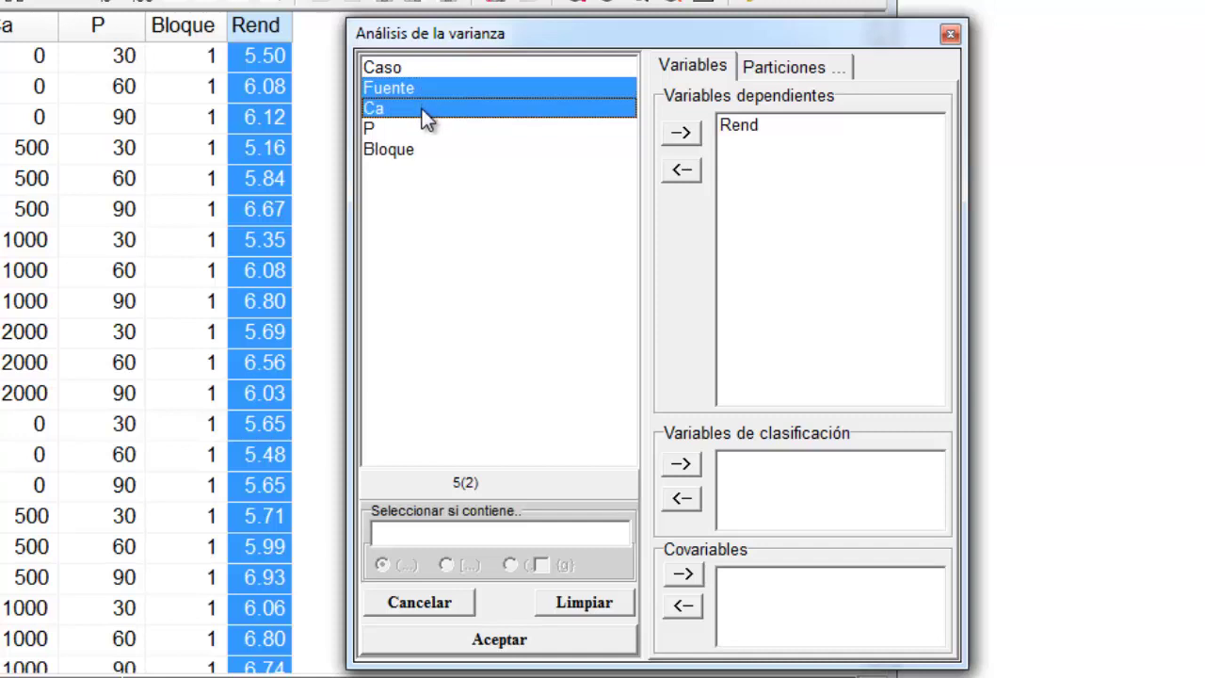
pyautogui.keyDown('ctrl'); pyautogui.click(424, 130); pyautogui.keyUp('ctrl')
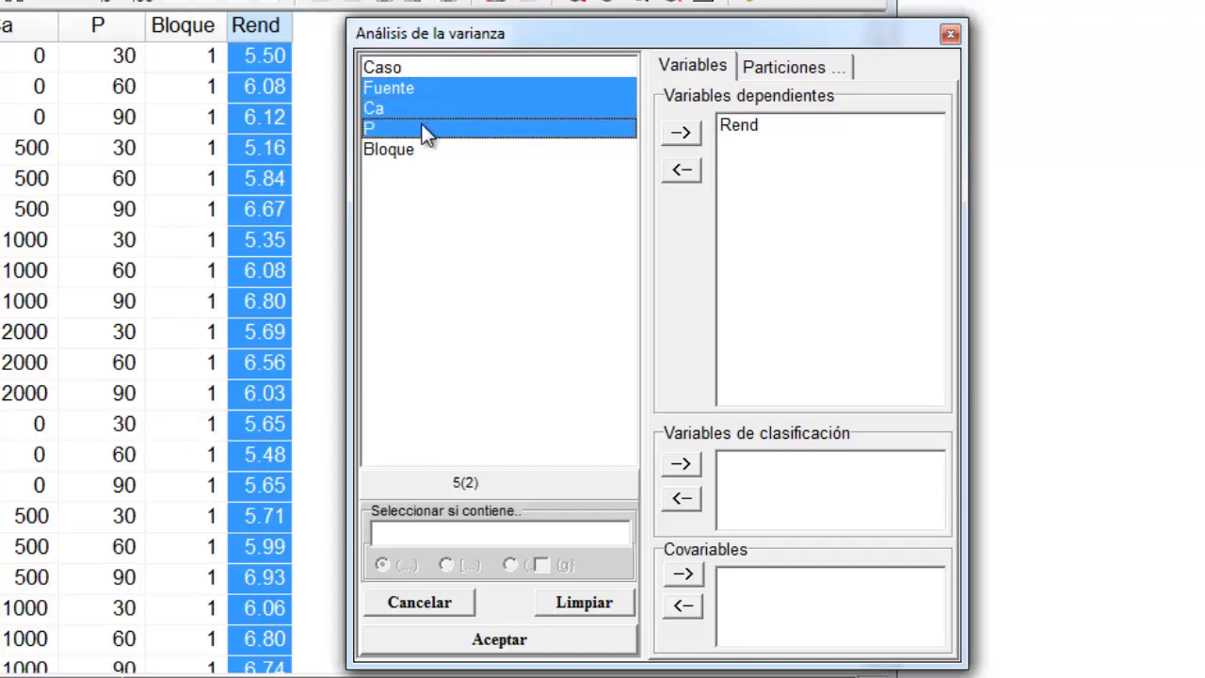
pyautogui.keyDown('ctrl'); pyautogui.click(427, 150); pyautogui.keyUp('ctrl')
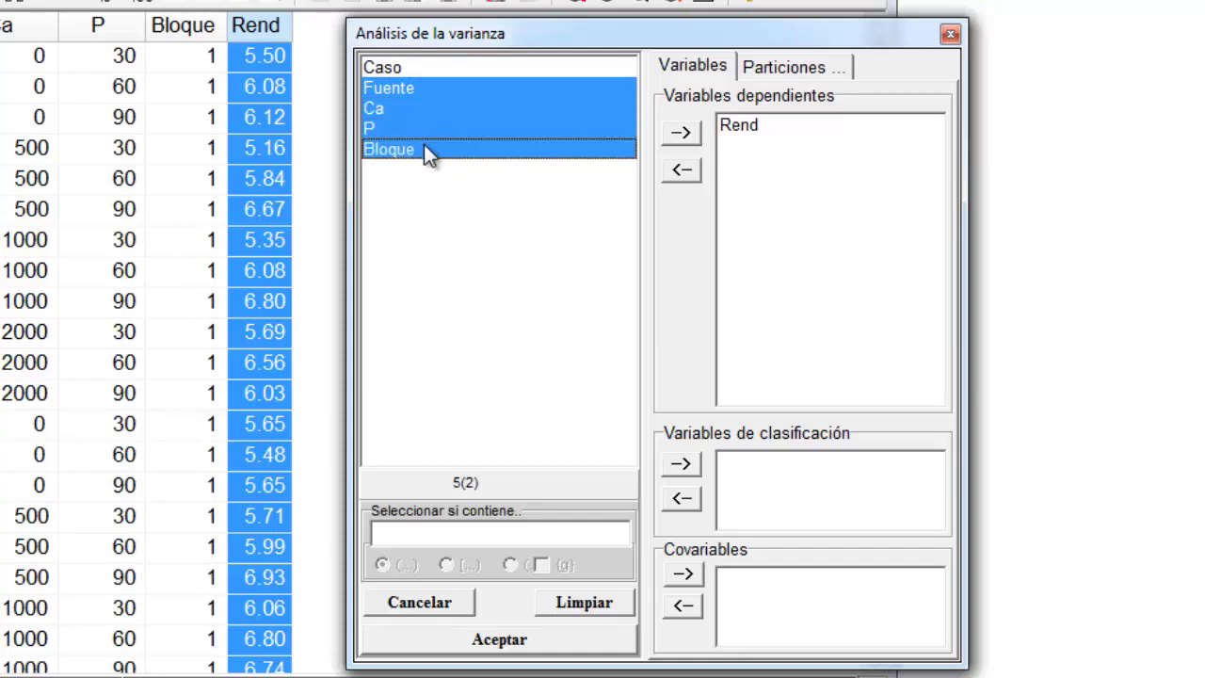
pyautogui.click(680, 464)
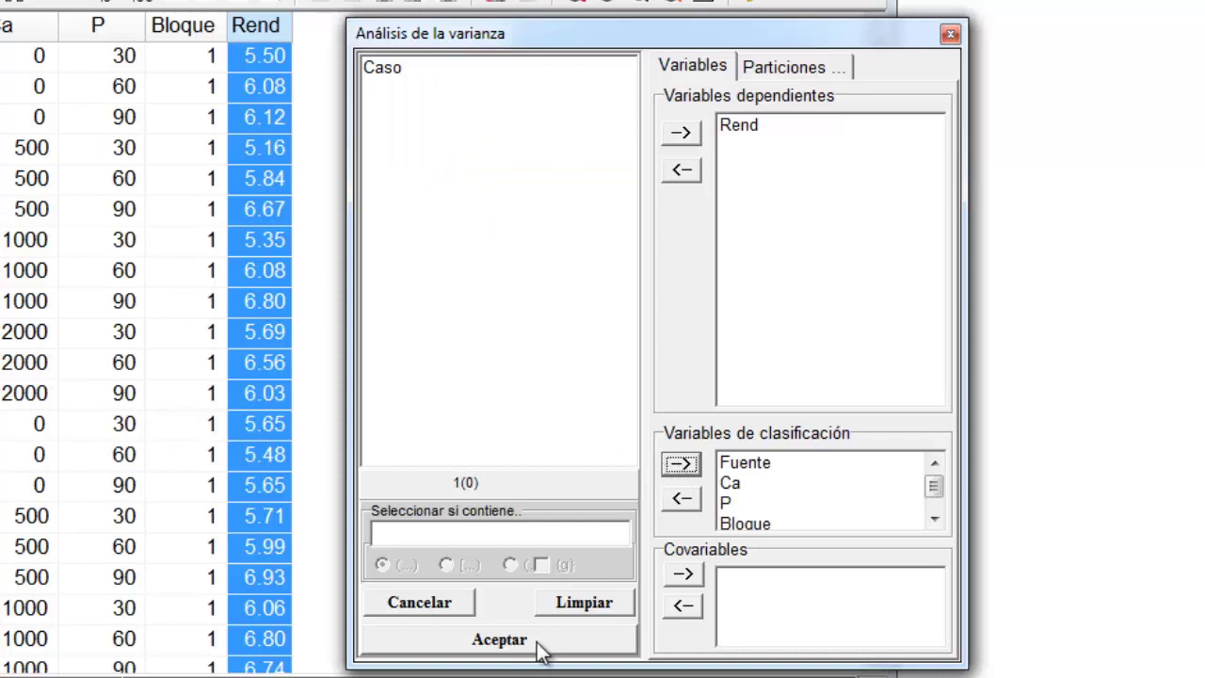
pyautogui.click(499, 640)
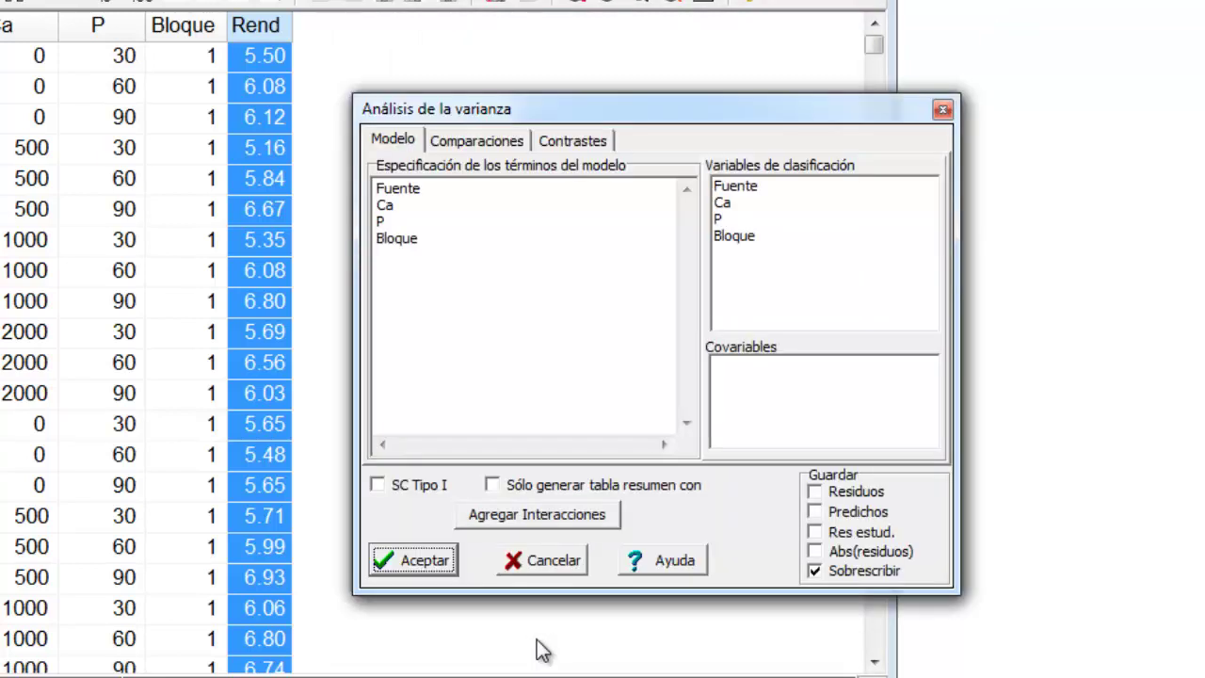
# Widen and reposition the analysis of variance dialog and enlarge the text of the model terms
pyautogui.moveTo(954, 303); pyautogui.dragTo(1187, 301)
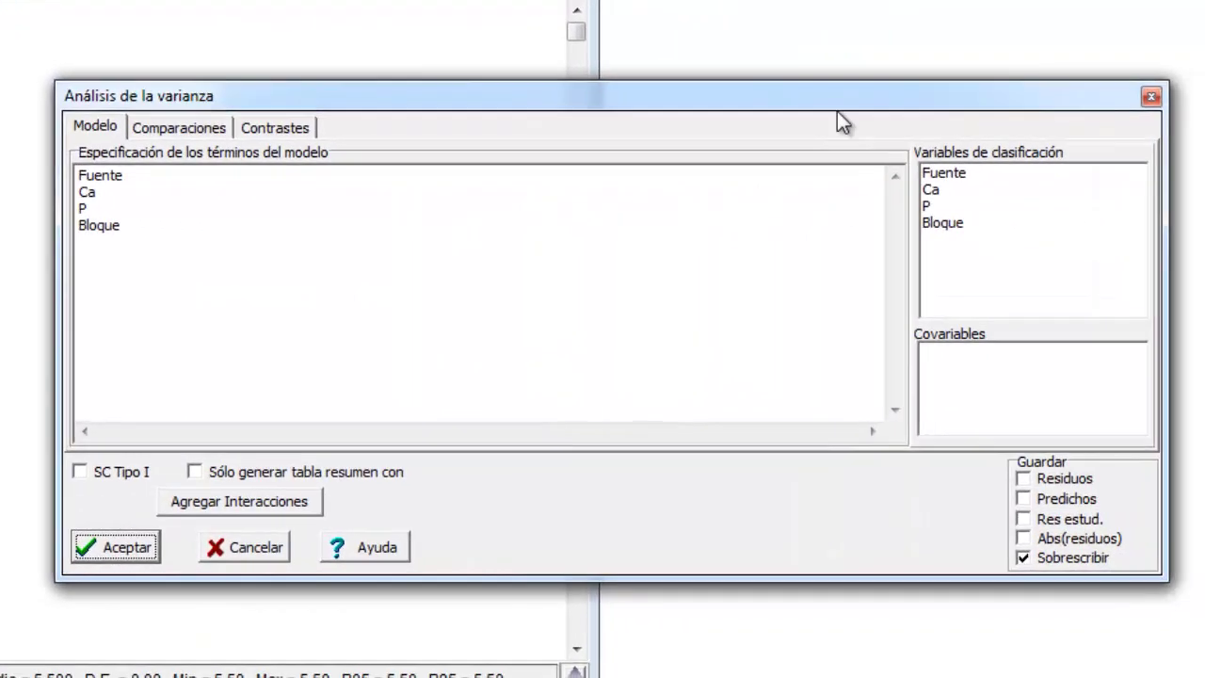
pyautogui.moveTo(837, 111); pyautogui.dragTo(582, 106)
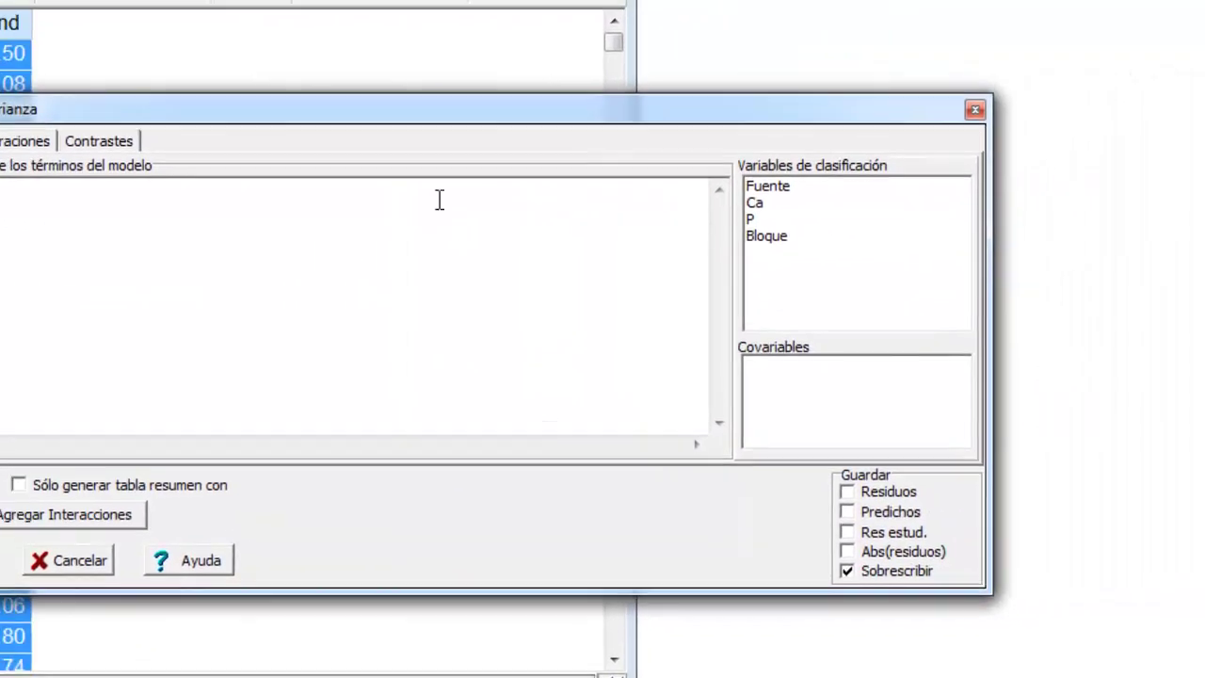
pyautogui.keyDown('ctrl'); pyautogui.scroll(2, 261, 287); pyautogui.keyUp('ctrl')
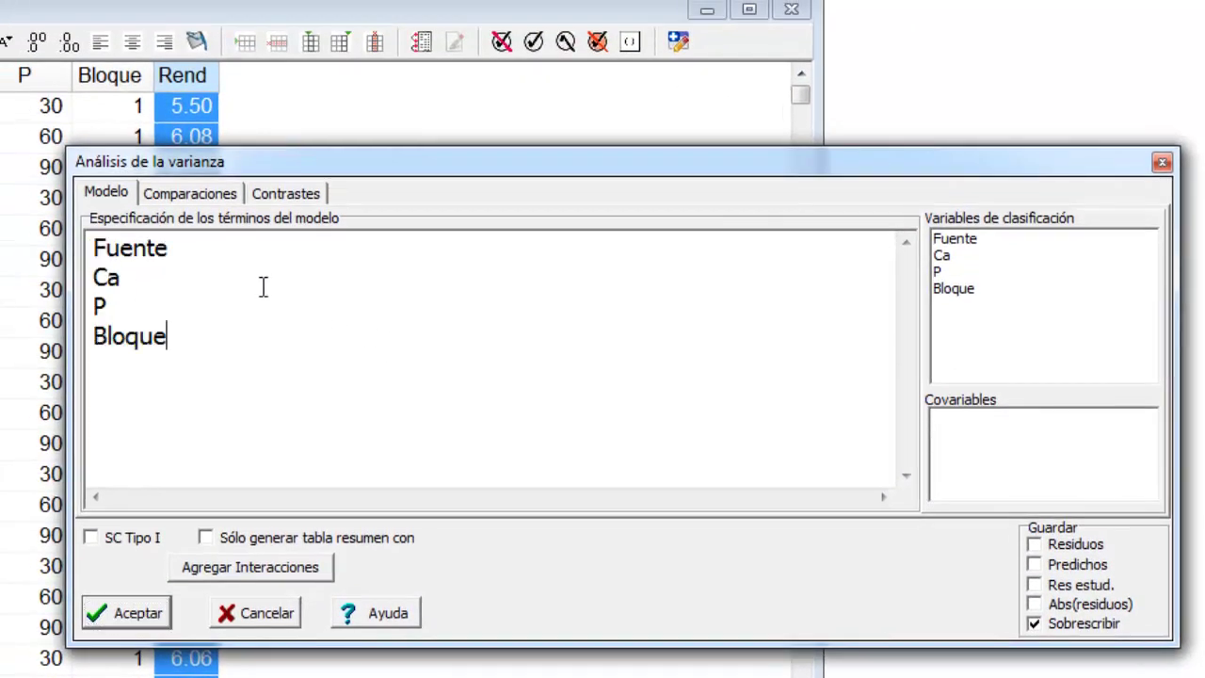
pyautogui.keyDown('ctrl'); pyautogui.scroll(1, 262, 287); pyautogui.keyUp('ctrl')
# Extend the Fuente model term with its error term so it reads Fuente\Fuente*Bloque, and start a new line below
pyautogui.click(204, 248)
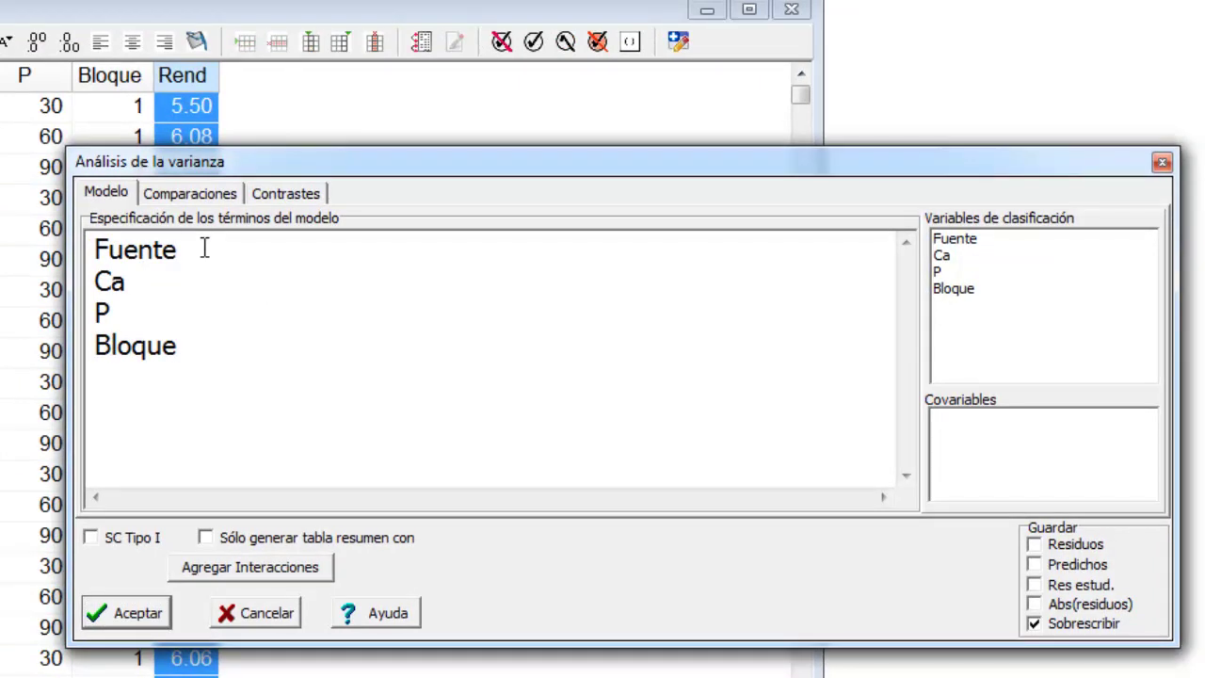
pyautogui.write('\\Fuente*')
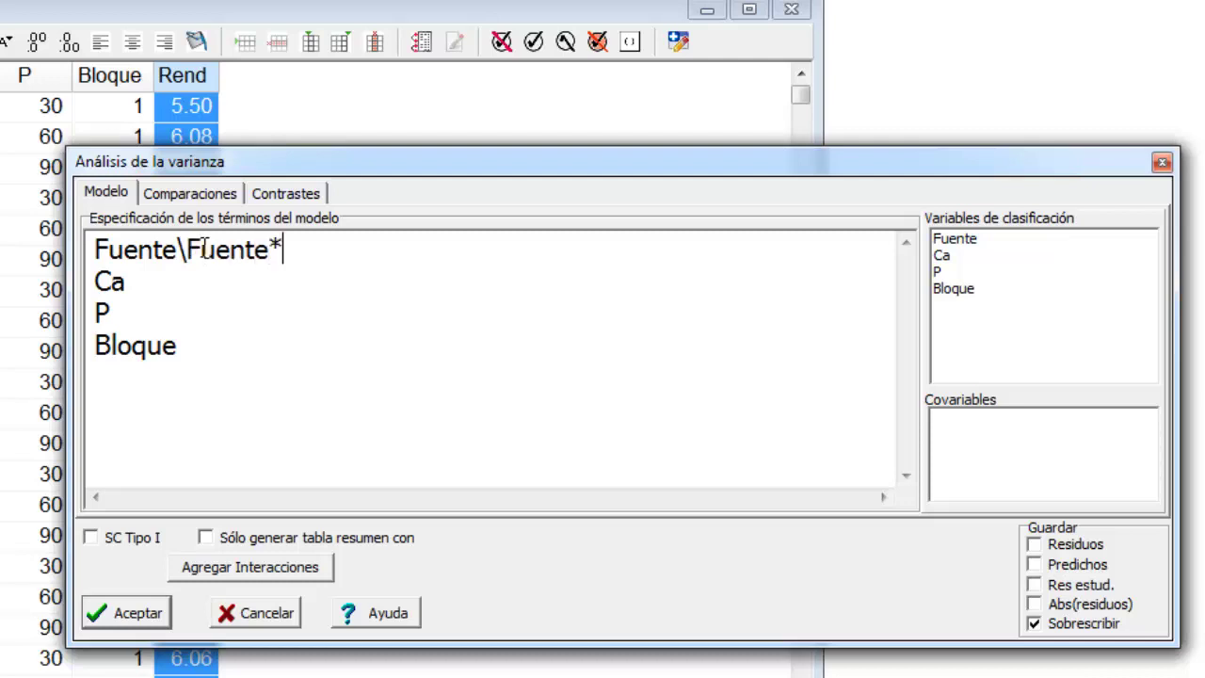
pyautogui.write('Bloque')
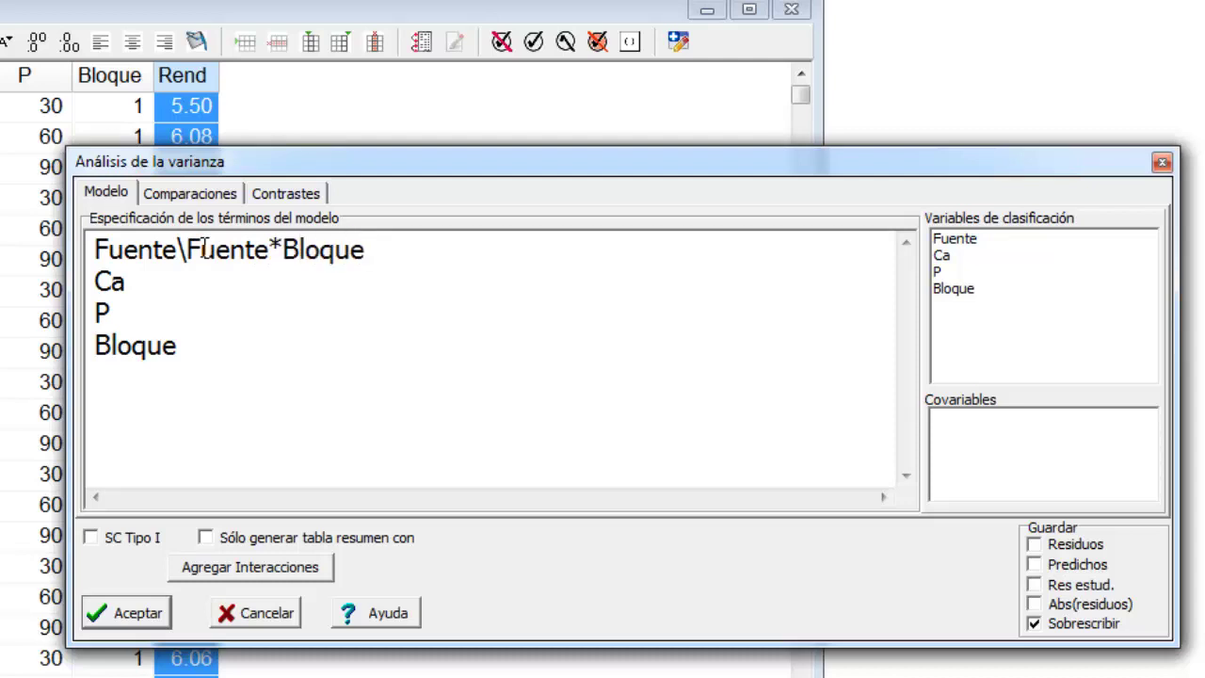
pyautogui.press('Return')
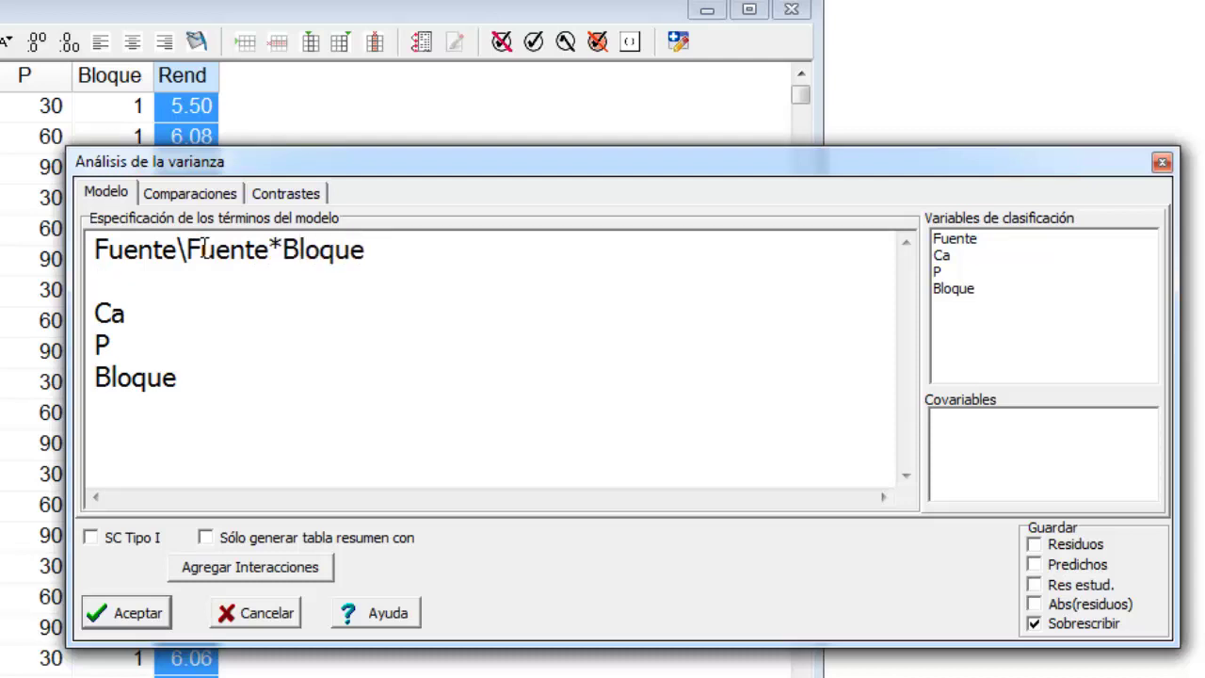
# Add the model term Bloque\Fuente*Bloque on the line below the Fuente term
pyautogui.write('Bloq')
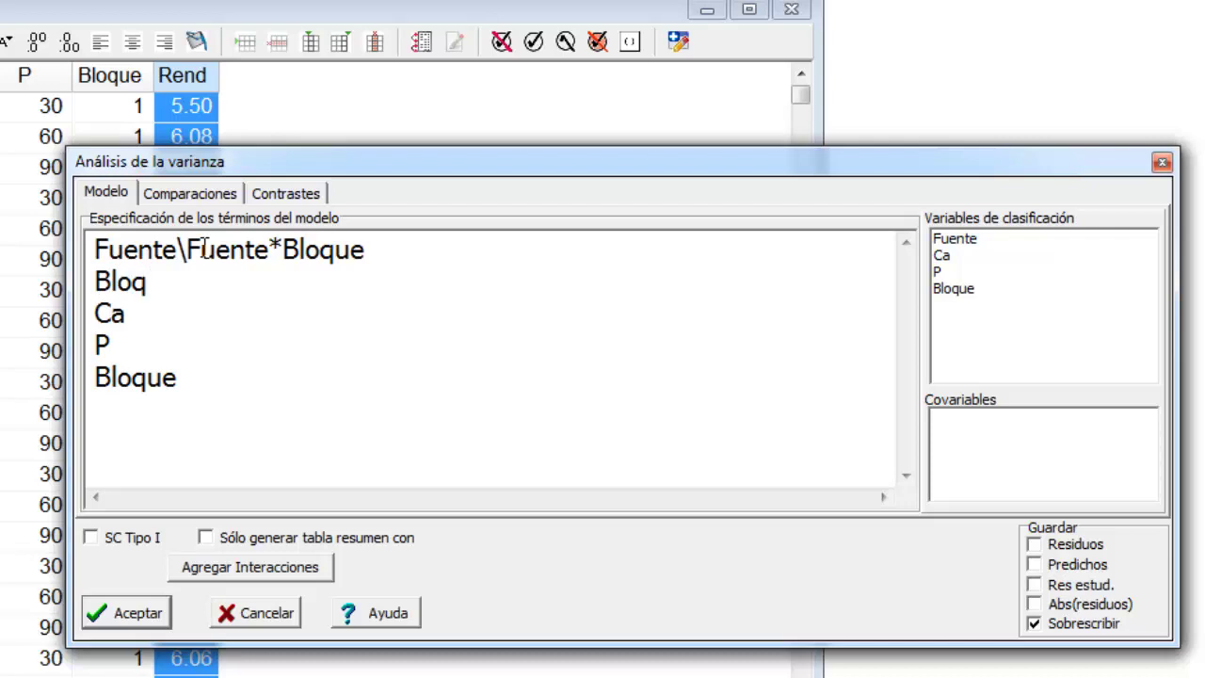
pyautogui.write('ue\\Fu')
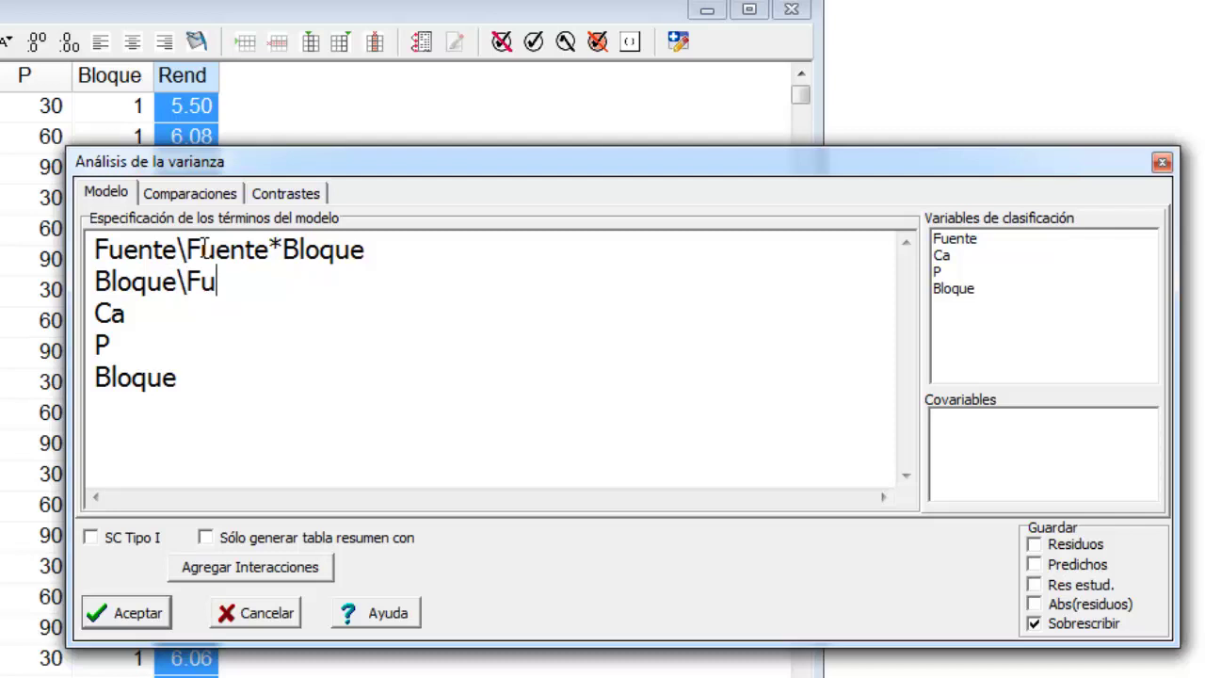
pyautogui.write('ente')
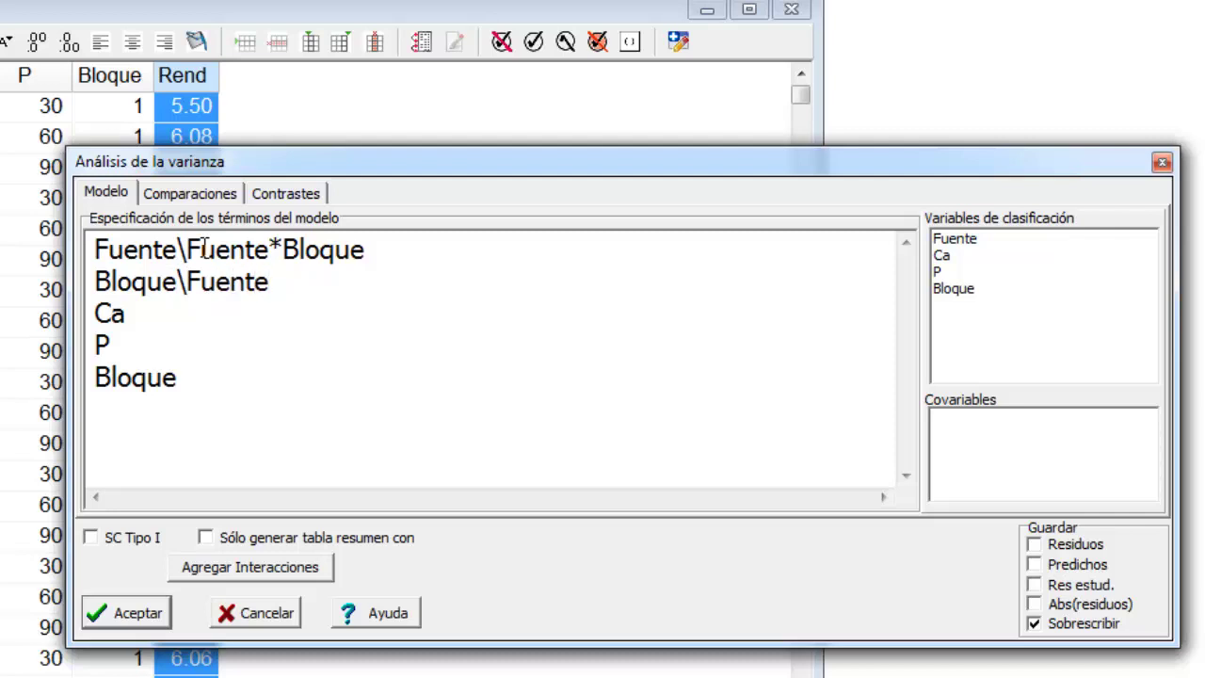
pyautogui.write('*Bloque')
pyautogui.press('Return')
# Copy the error term Fuente*Bloque from the Bloque term onto its own line below, followed by a blank line
pyautogui.moveTo(366, 282); pyautogui.dragTo(188, 281)
pyautogui.hotkey('ctrl', 'c')
pyautogui.click(129, 303)
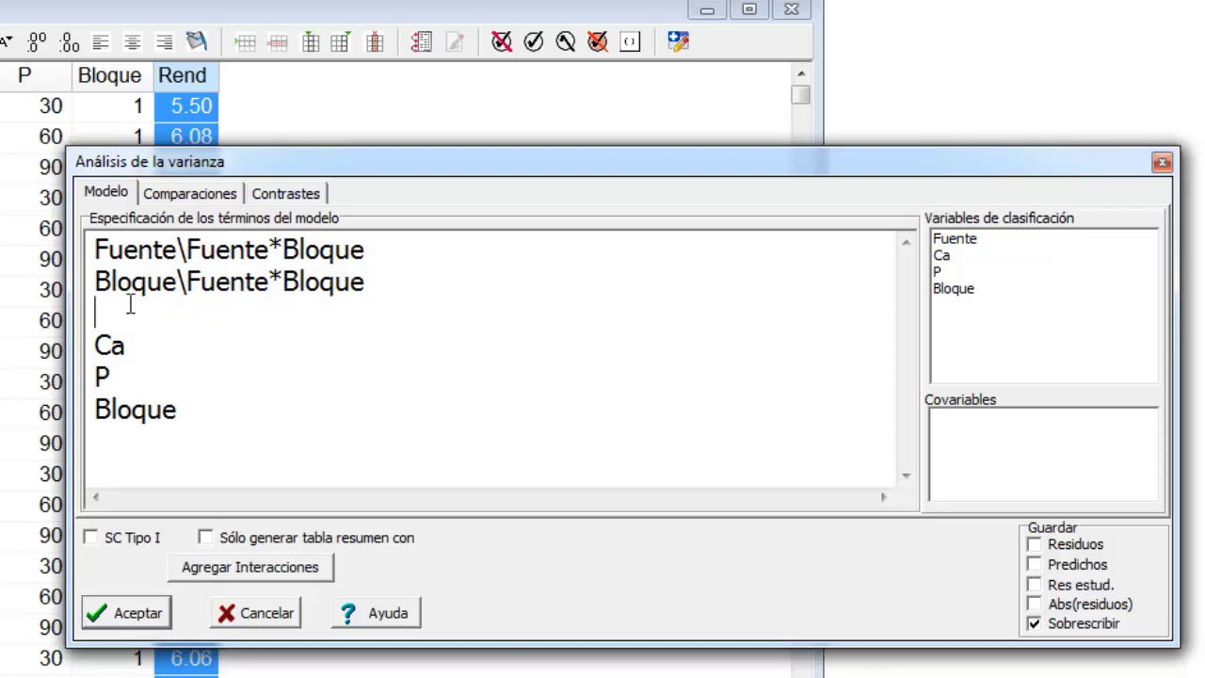
pyautogui.hotkey('ctrl', 'v')
pyautogui.press('Return')
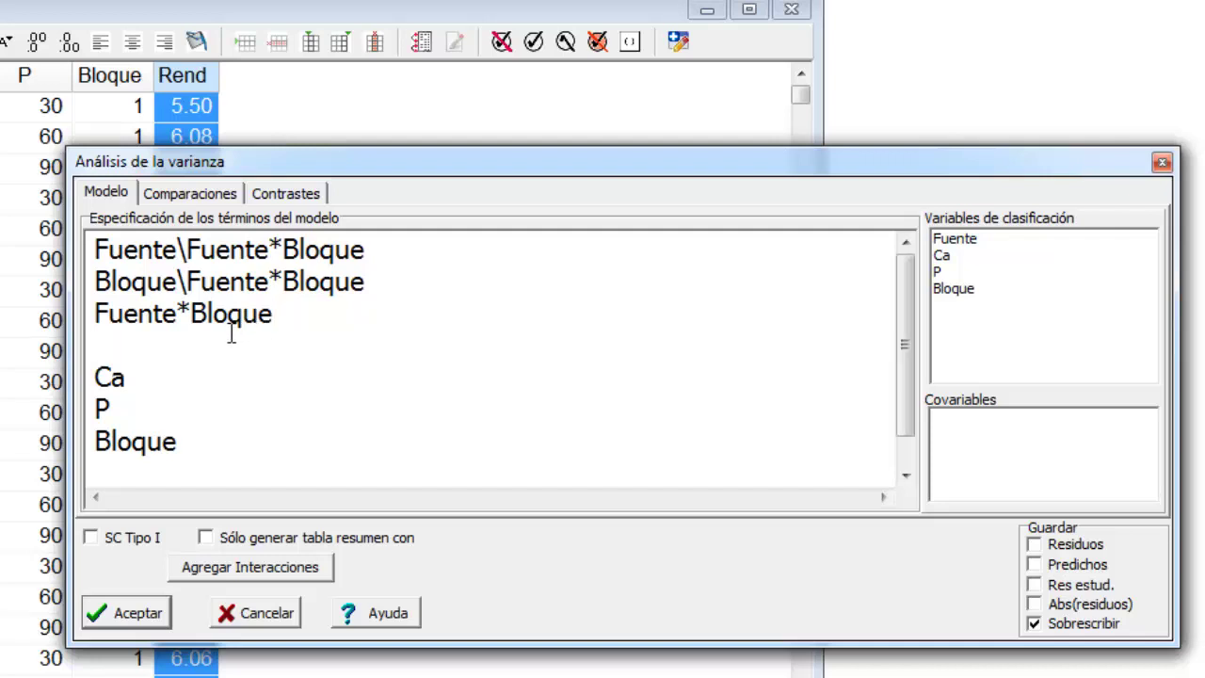
# Extend the Ca model term with its error term so it reads Ca\Fuente>Ca*Bloque, and add empty lines below
pyautogui.scroll(-1, 231, 332)
pyautogui.click(126, 344)
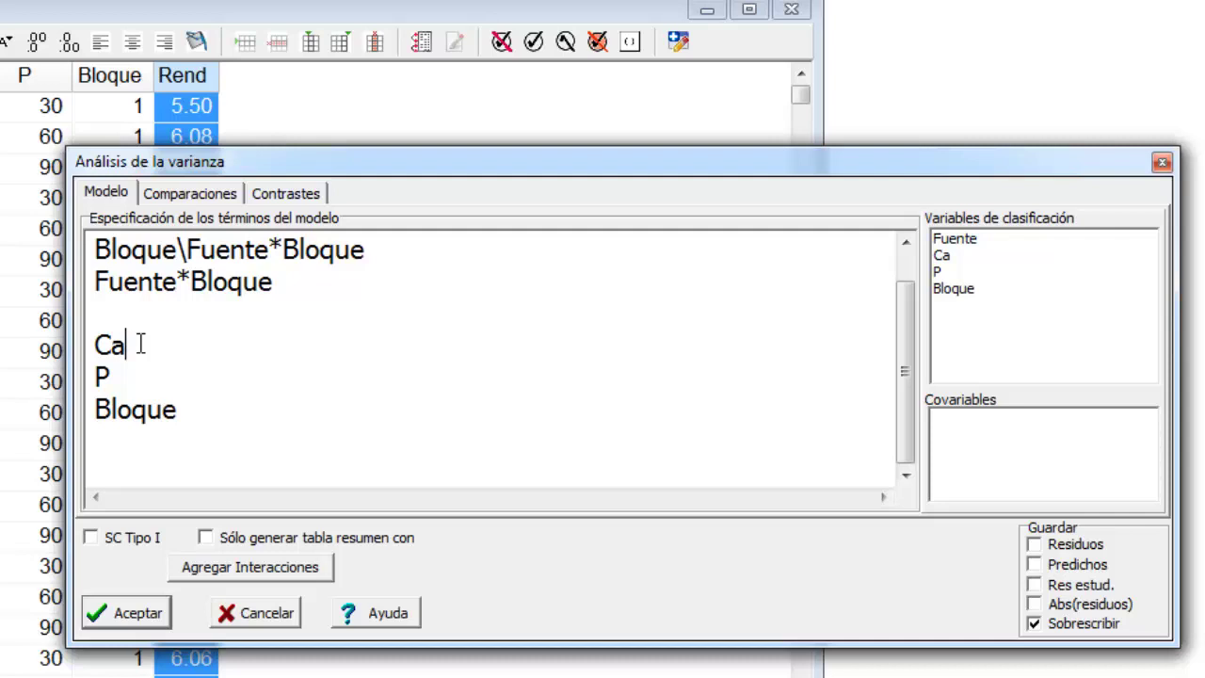
pyautogui.write('\\Fuente>')
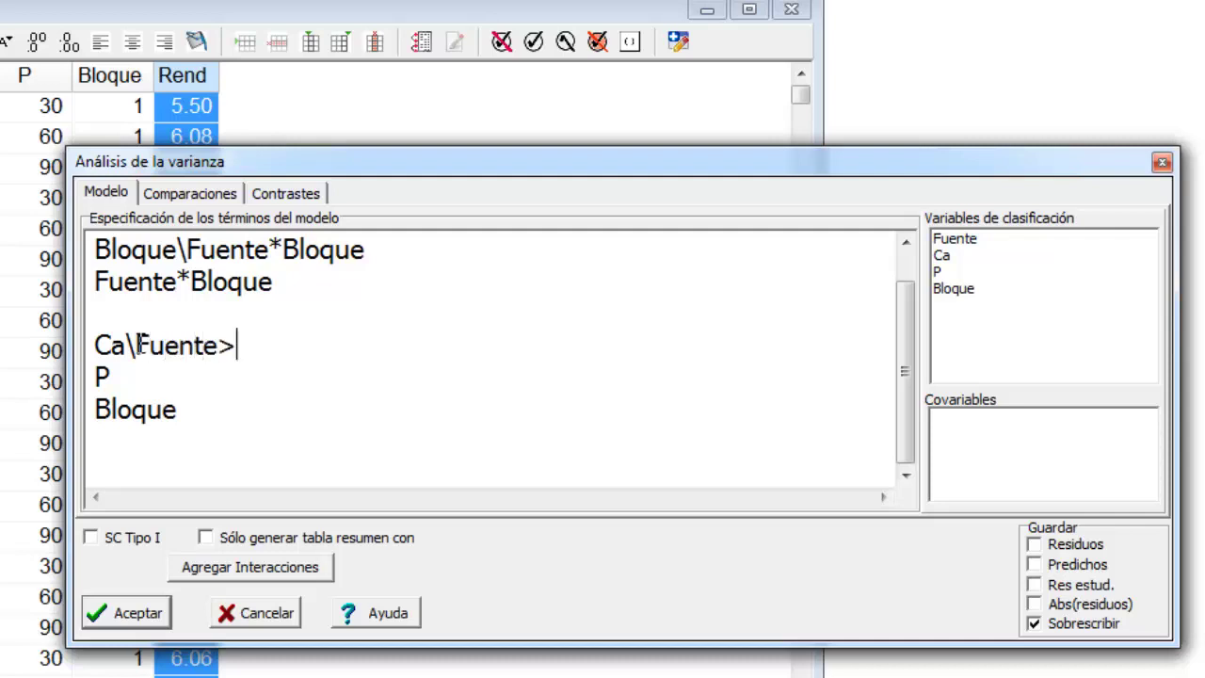
pyautogui.write('Ca*Bloque')
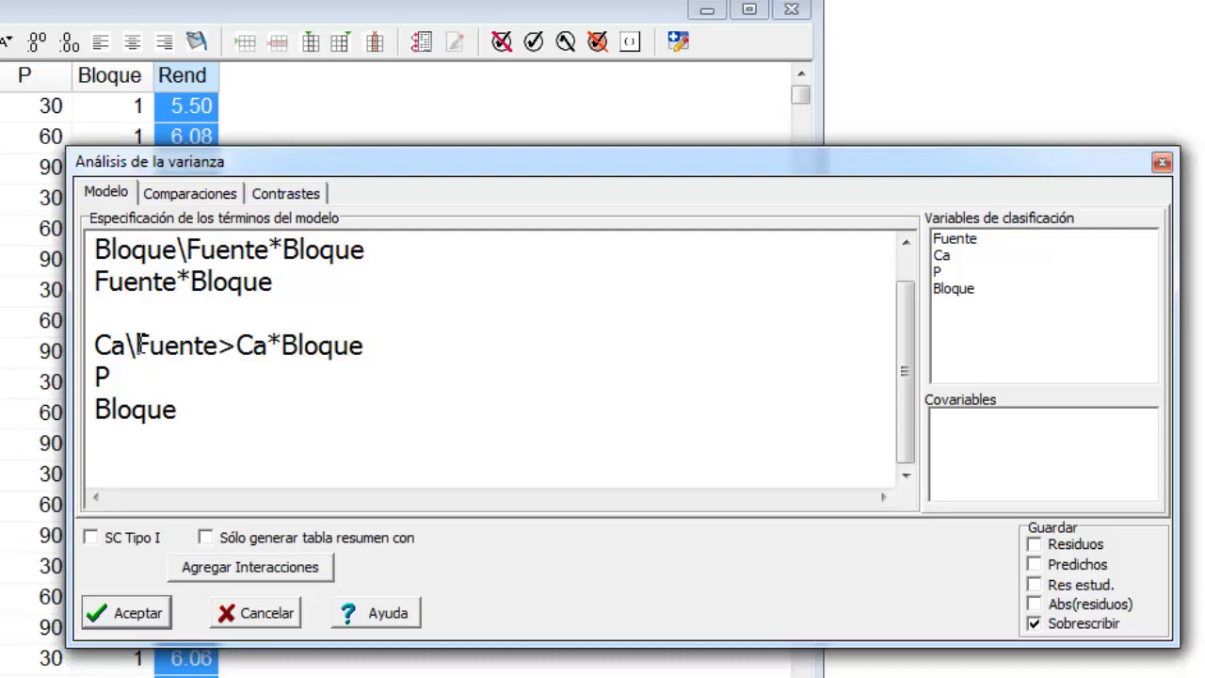
pyautogui.press('Return')
pyautogui.press('Return')
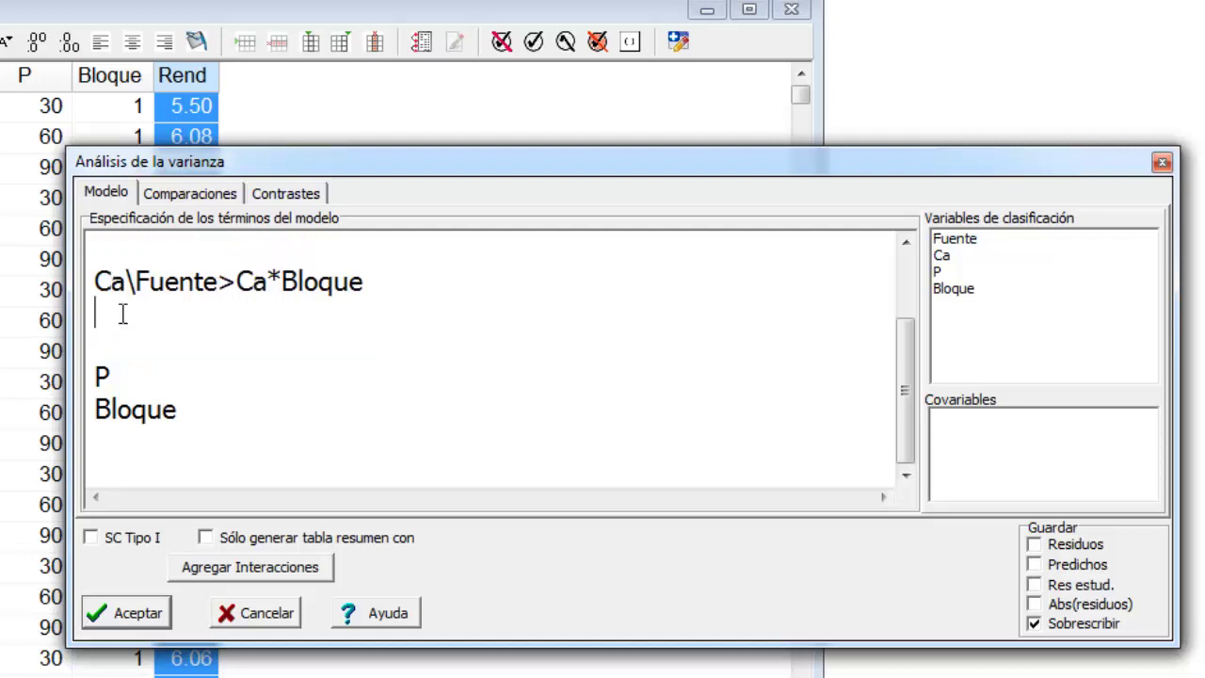
# Add the interaction term Fuente*Ca\Fuente>Ca*Bloque below the Ca term, reusing the error term from the Ca line
pyautogui.write('Fuen')
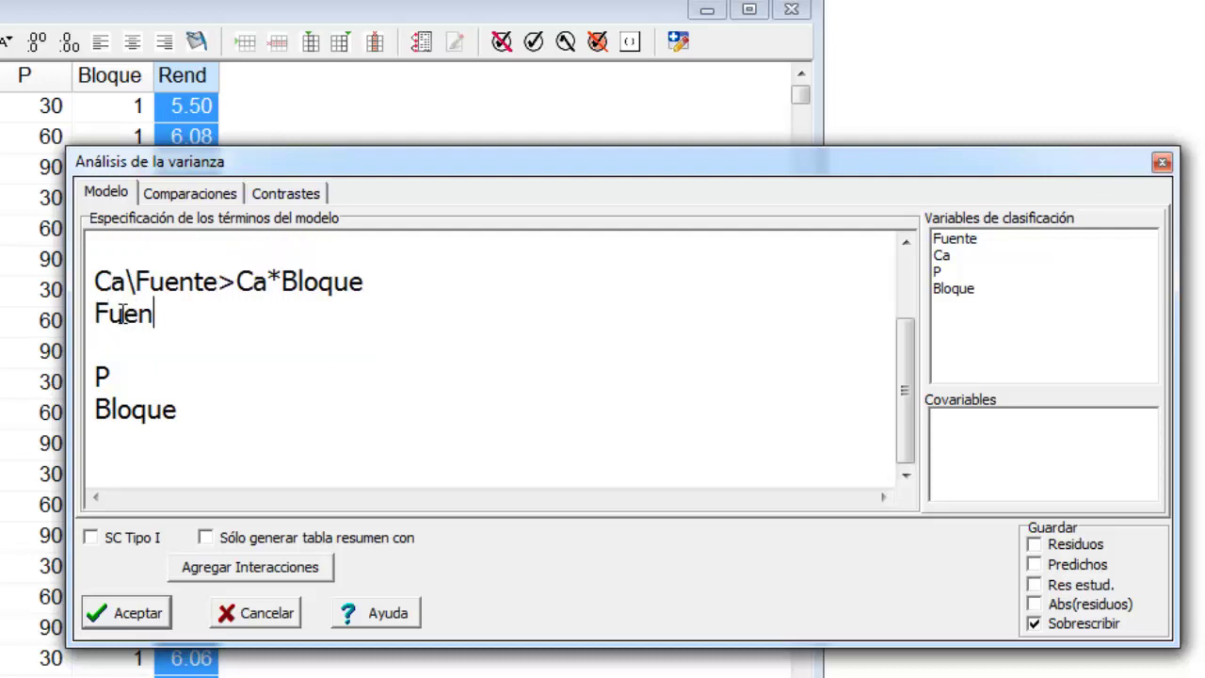
pyautogui.write('te>Ca*B')
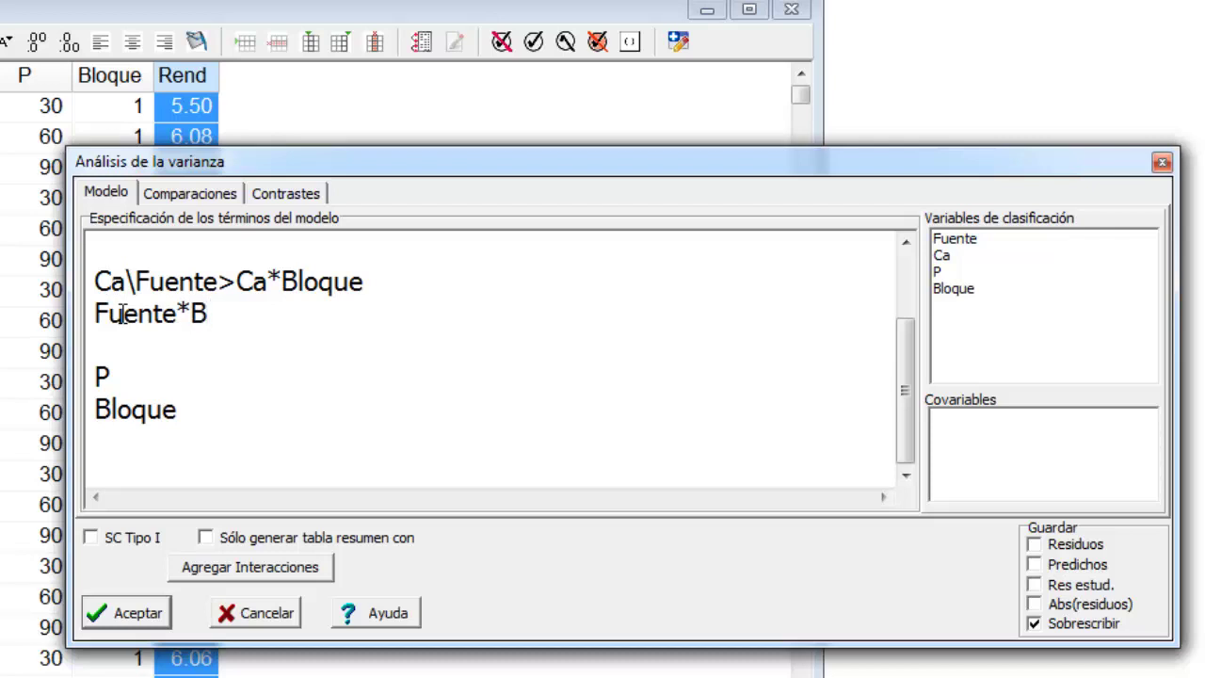
pyautogui.press('BackSpace')
pyautogui.write('Ca\\')
pyautogui.click(146, 273)
pyautogui.moveTo(136, 280); pyautogui.dragTo(364, 282)
pyautogui.click(310, 309)
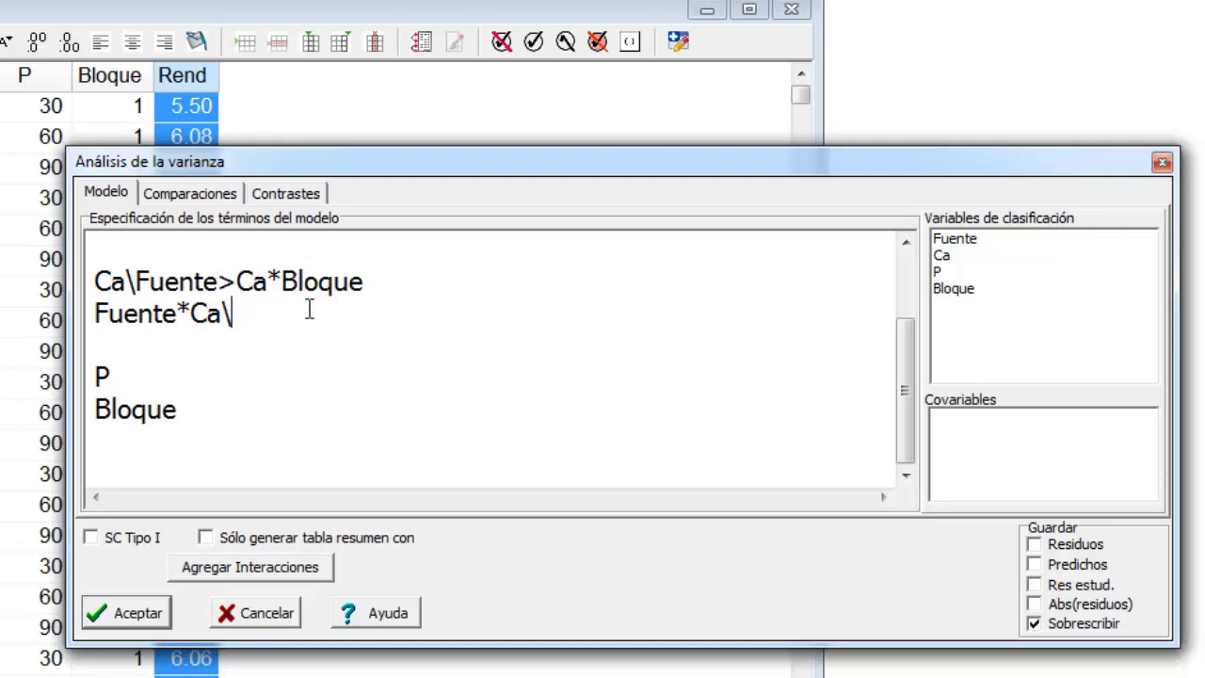
pyautogui.hotkey('ctrl', 'v')
pyautogui.press('Return')
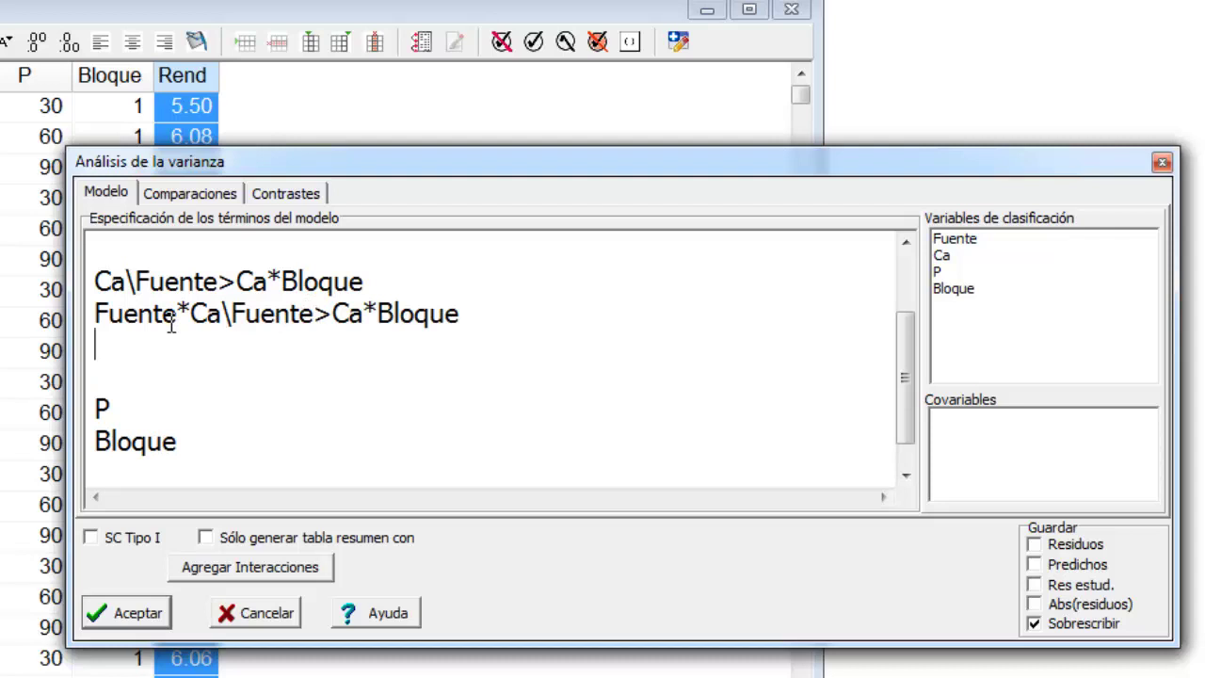
# Add the copied error term Fuente>Ca*Bloque on its own line below the Fuente*Ca term, and compare it with the Fuente*Bloque error line
pyautogui.hotkey('ctrl', 'v')
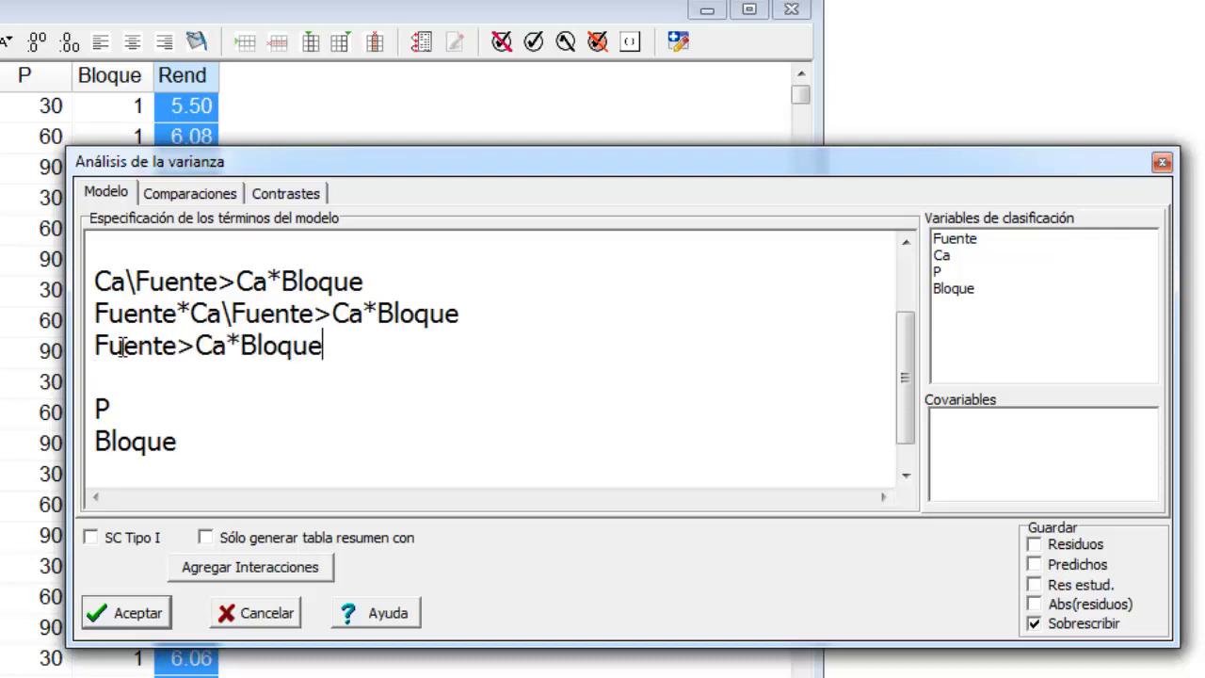
pyautogui.scroll(1, 120, 347)
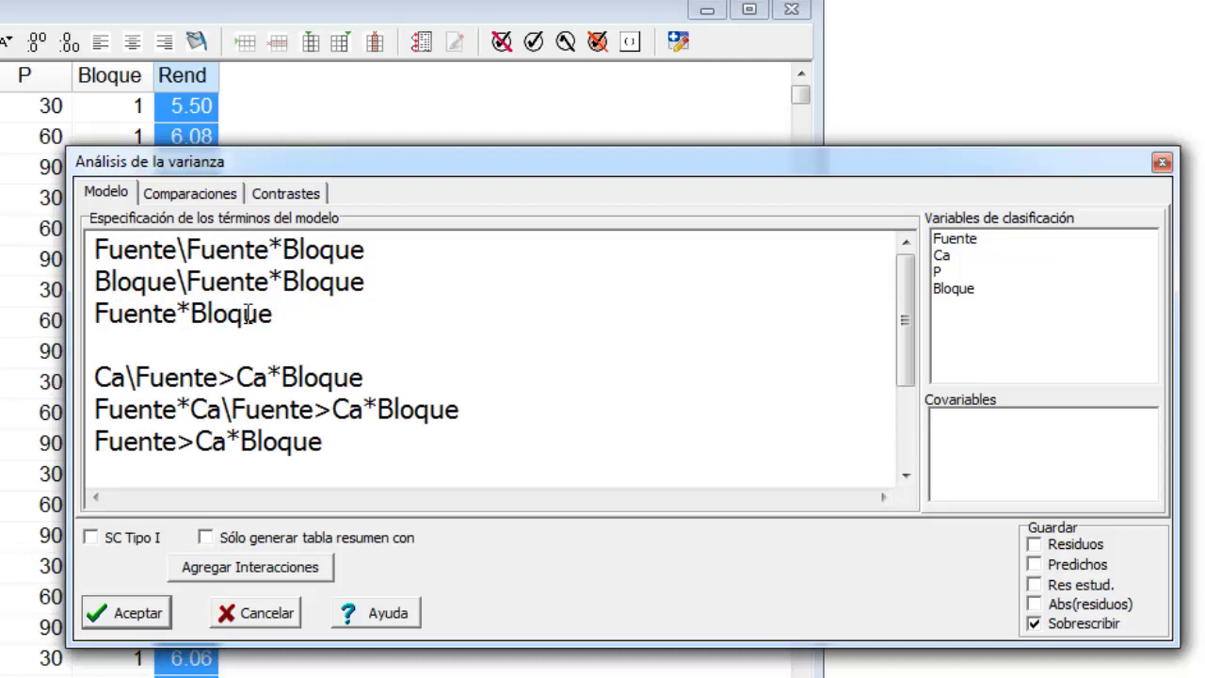
pyautogui.moveTo(296, 314); pyautogui.dragTo(88, 320)
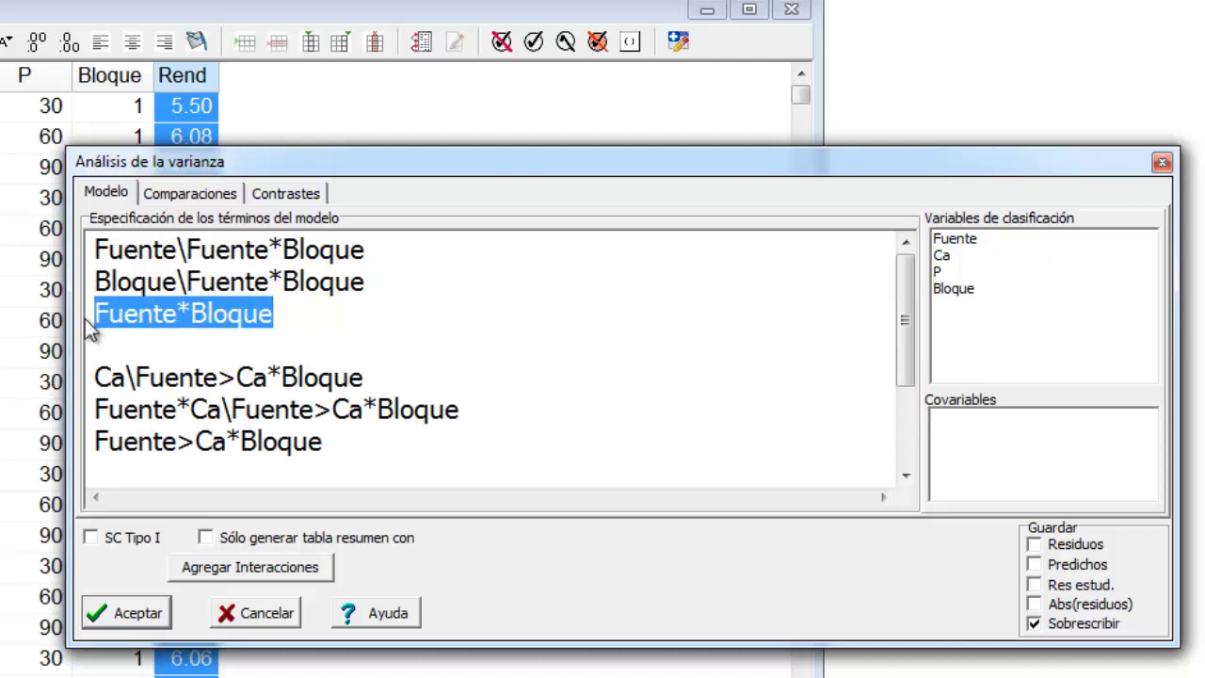
pyautogui.moveTo(361, 446); pyautogui.dragTo(101, 458)
pyautogui.scroll(-1, 156, 446)
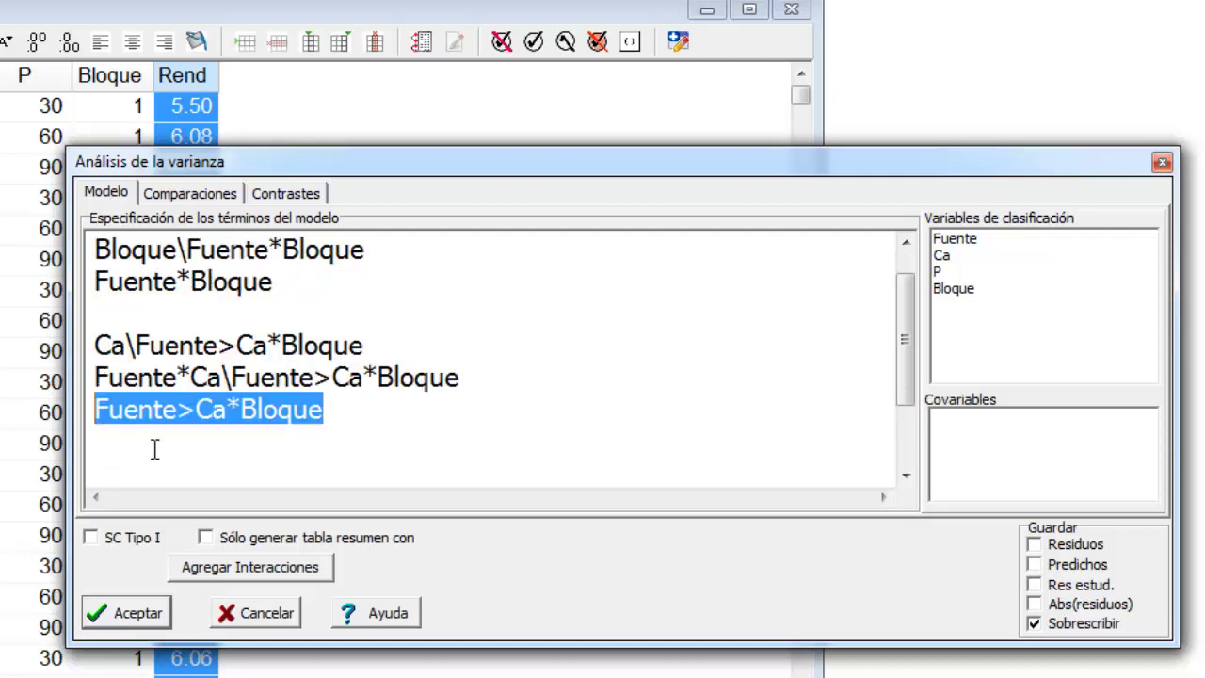
# Delete the leftover standalone Bloque term below P from the model specification
pyautogui.scroll(-3, 189, 433)
pyautogui.click(139, 385)
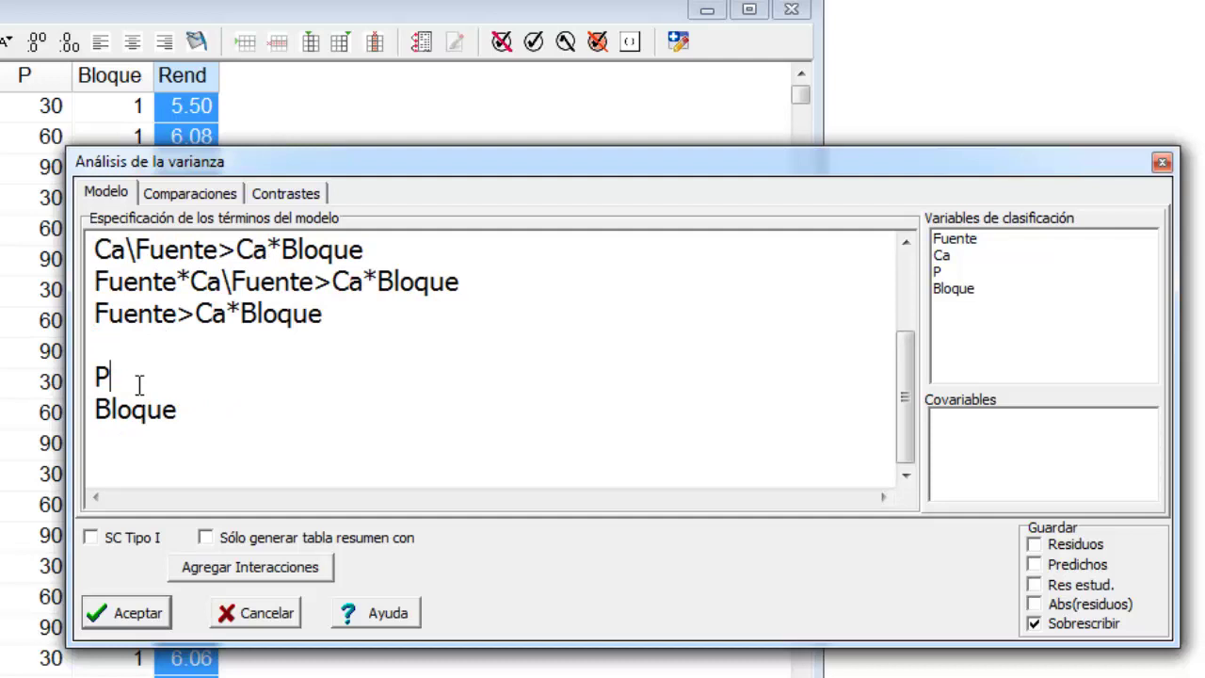
pyautogui.moveTo(186, 410); pyautogui.dragTo(80, 414)
pyautogui.press('BackSpace')
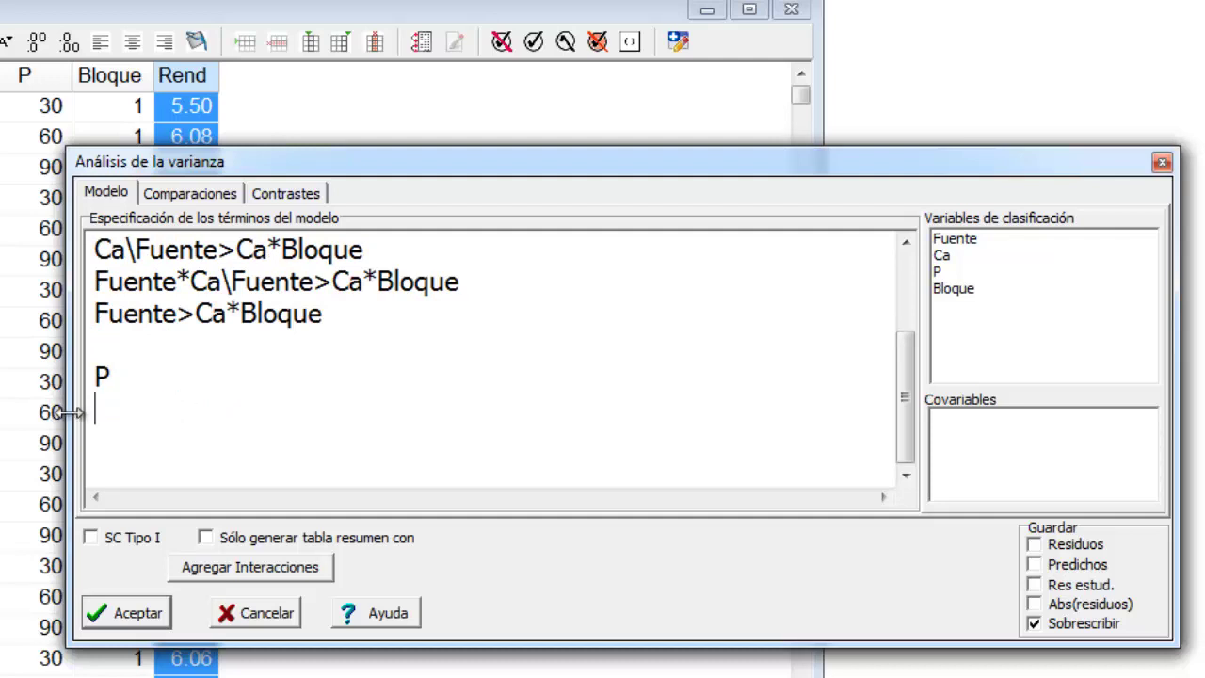
# Add the interaction term Fuente*P on a new line below the P term
pyautogui.click(115, 379)
pyautogui.press('Return')
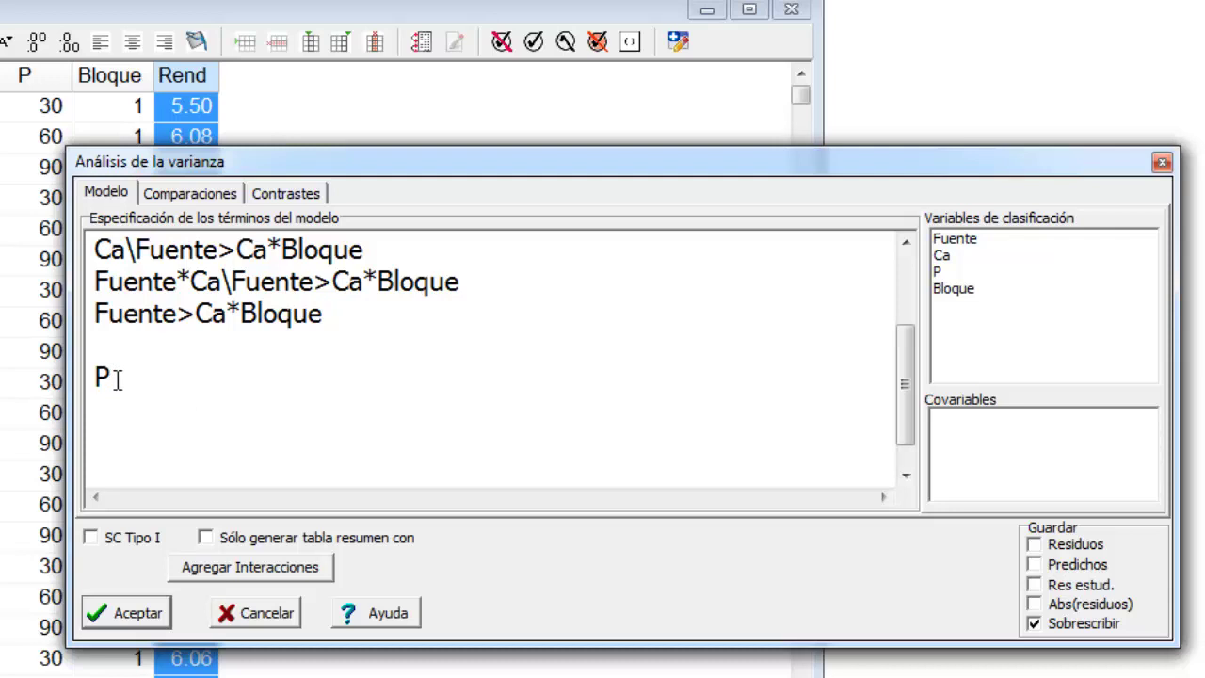
pyautogui.write('Fuente*')
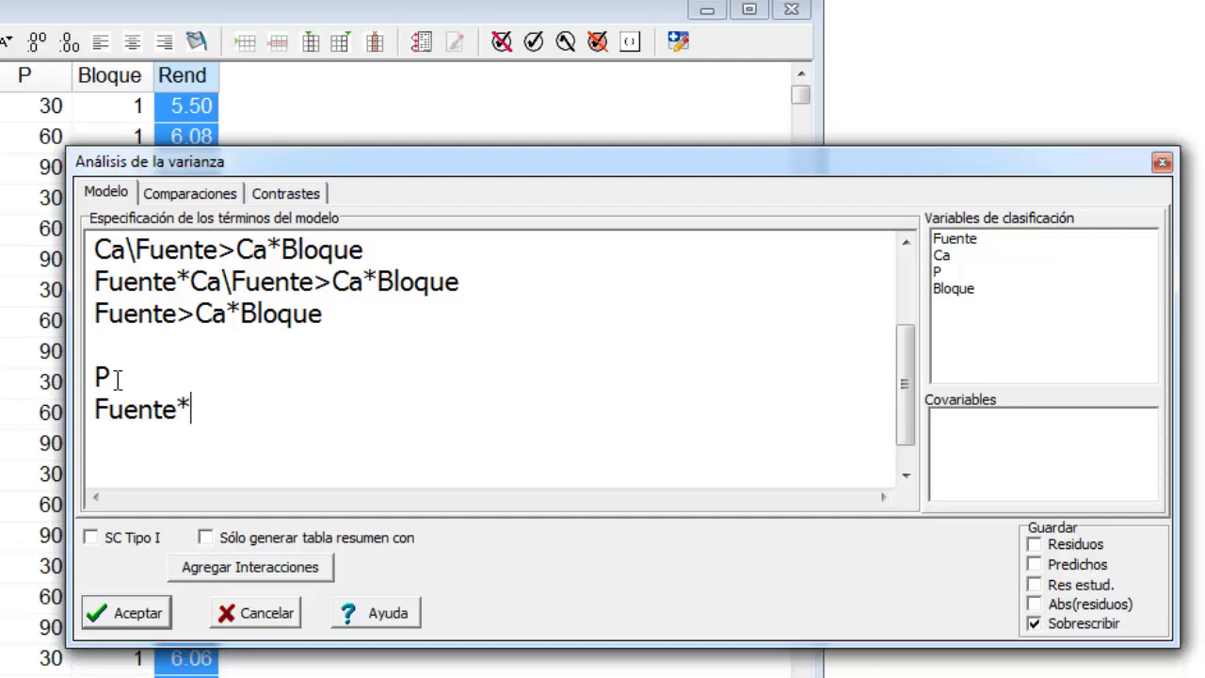
pyautogui.write('P')
pyautogui.press('Return')
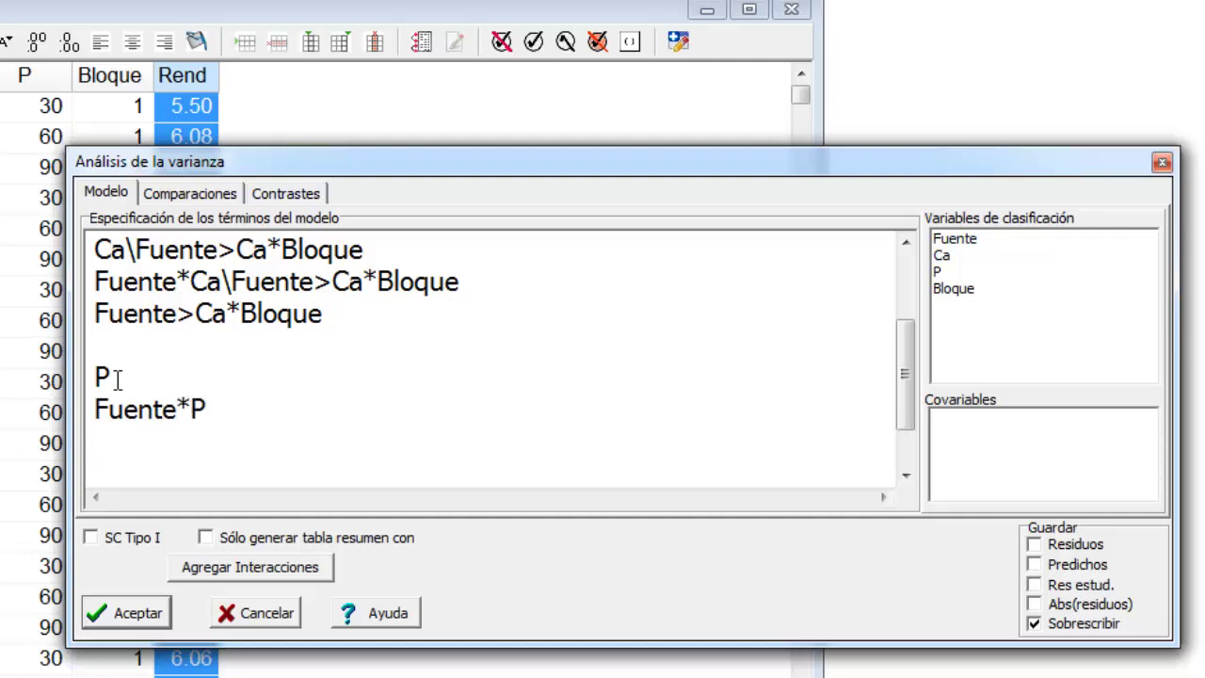
# Add the interaction terms Ca*P and Fuente*Ca*P on separate lines below Fuente*P
pyautogui.write('Ca*P')
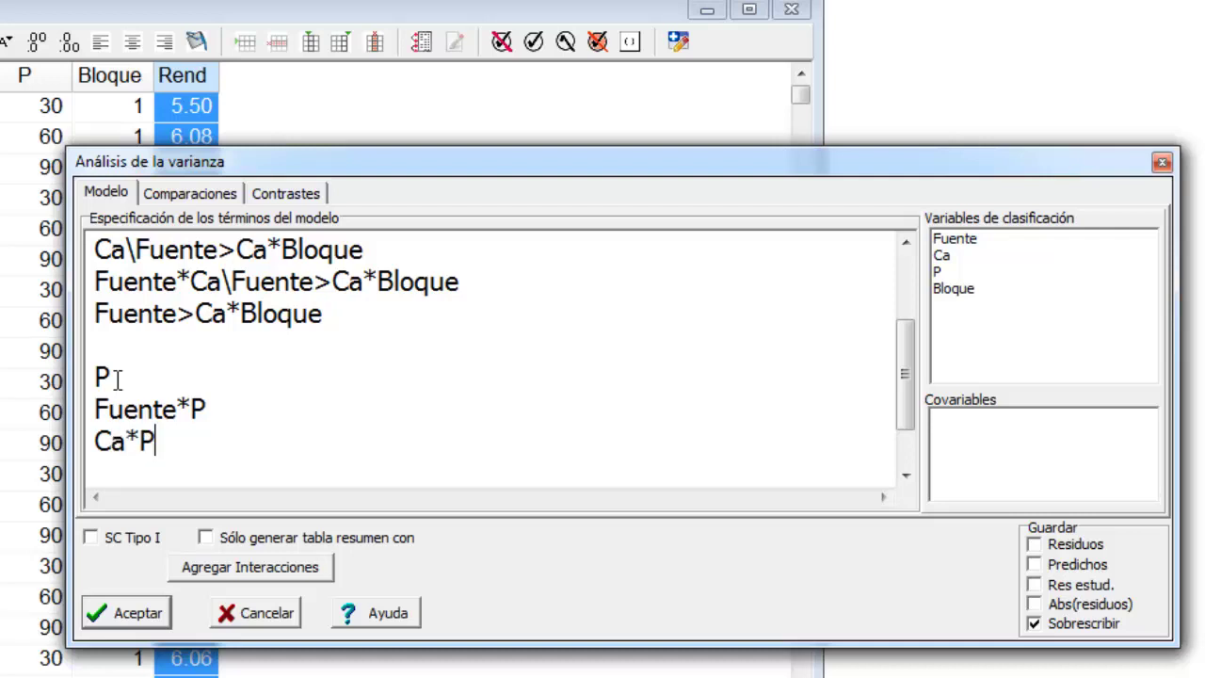
pyautogui.press('Return')
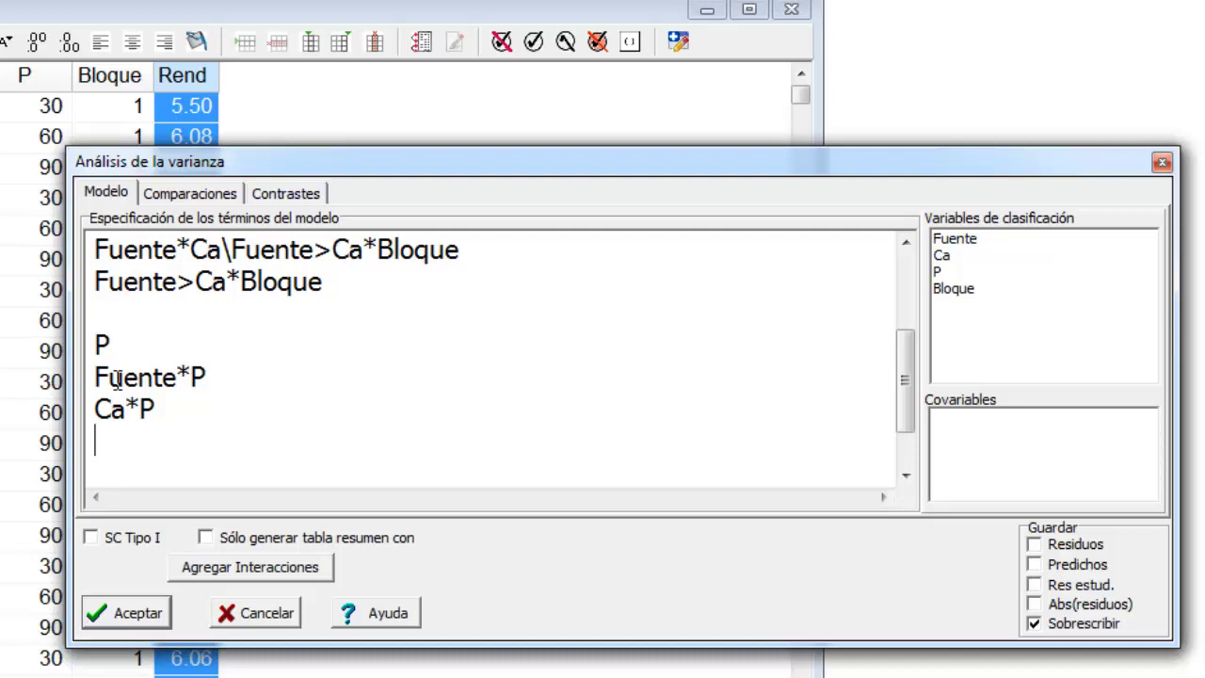
pyautogui.write('Fuente*')
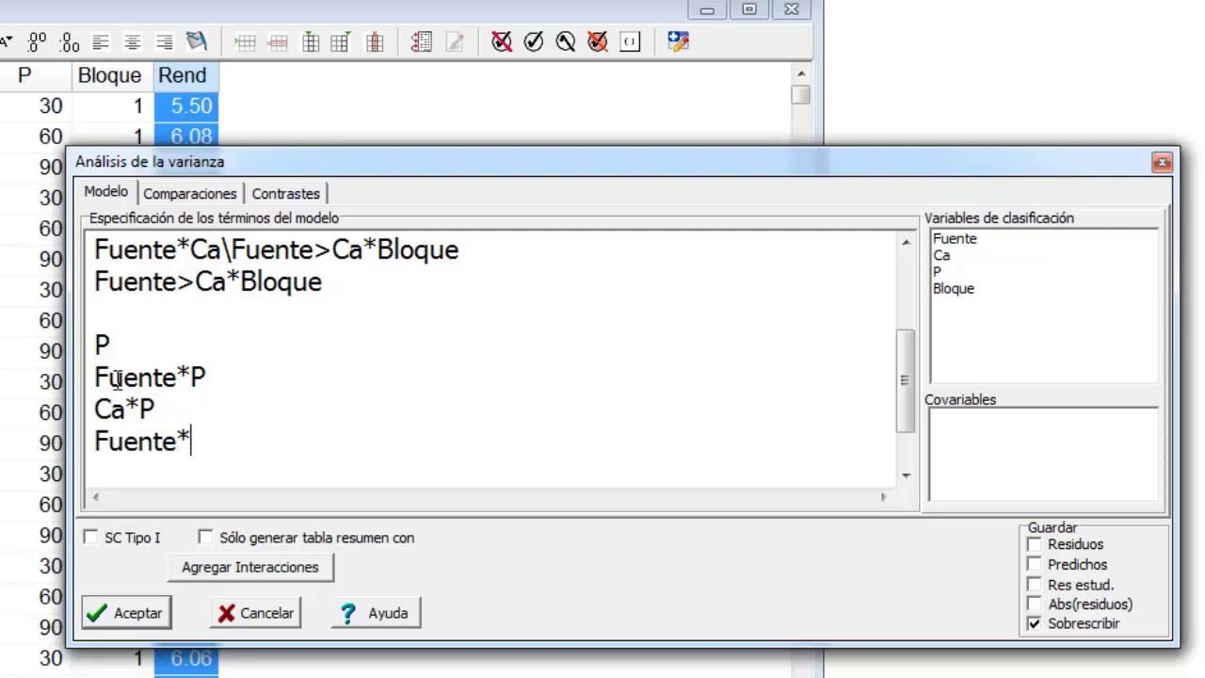
pyautogui.write('Ca*P')
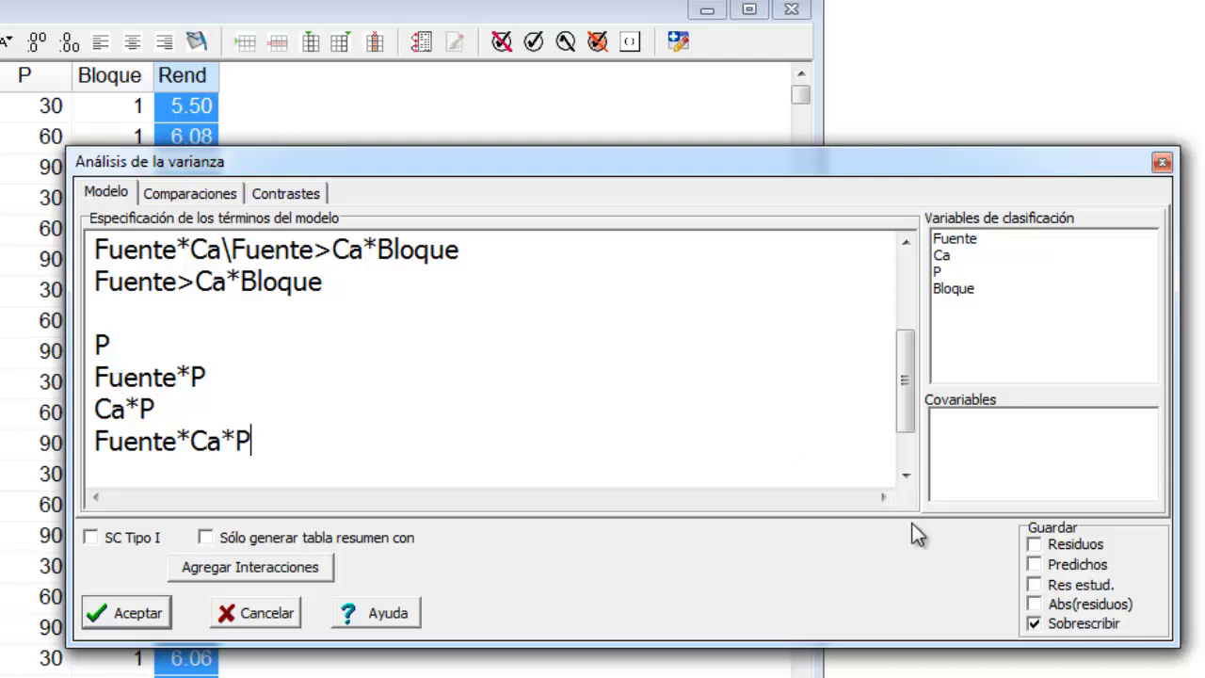
# Set the residuals, predicted values and studentized residuals to be saved, and run the analysis of variance
pyautogui.click(1035, 545)
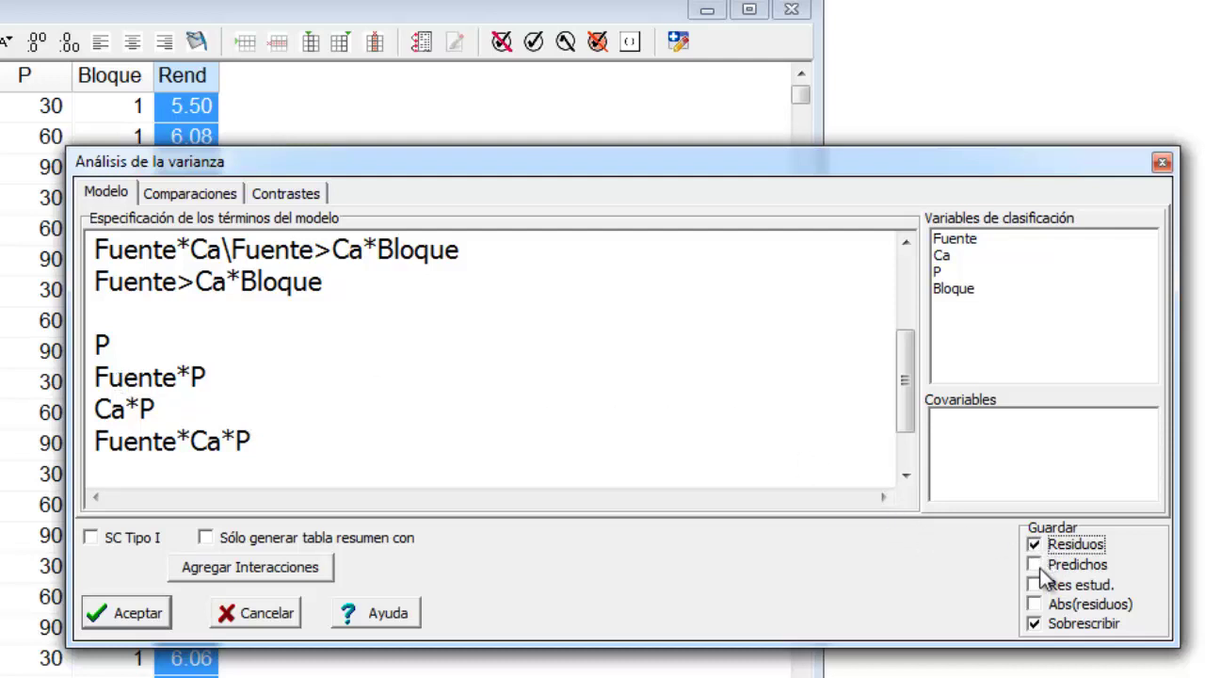
pyautogui.click(1035, 565)
pyautogui.click(1036, 585)
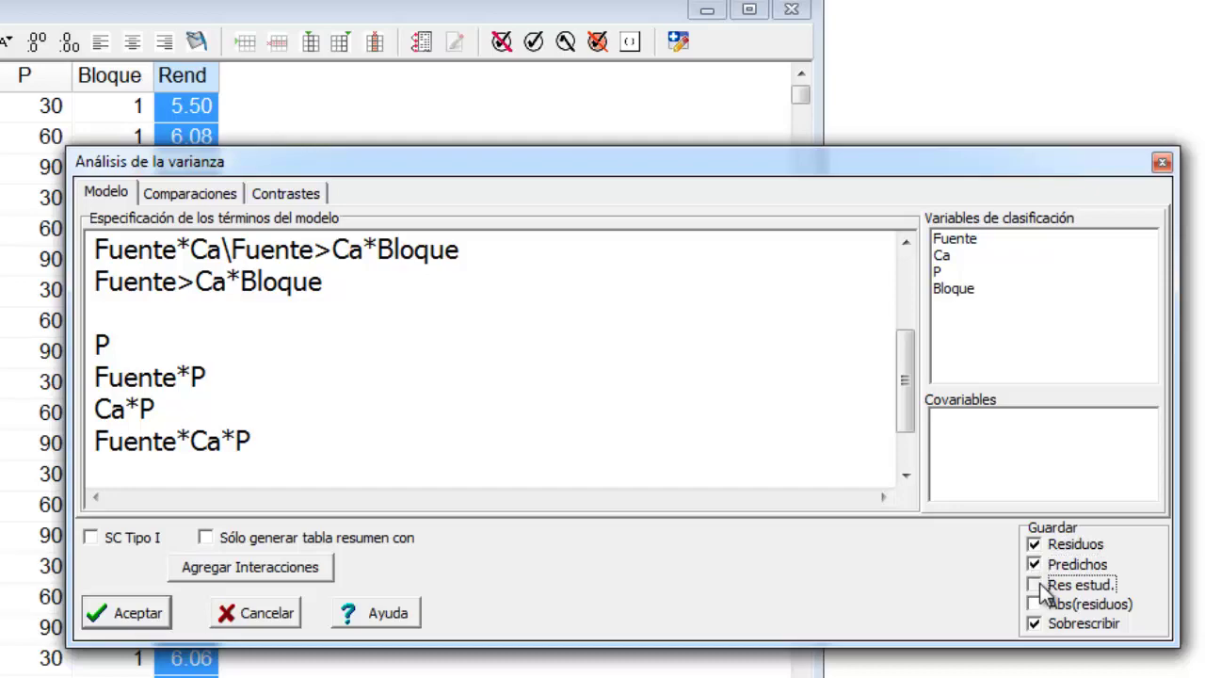
pyautogui.click(198, 552)
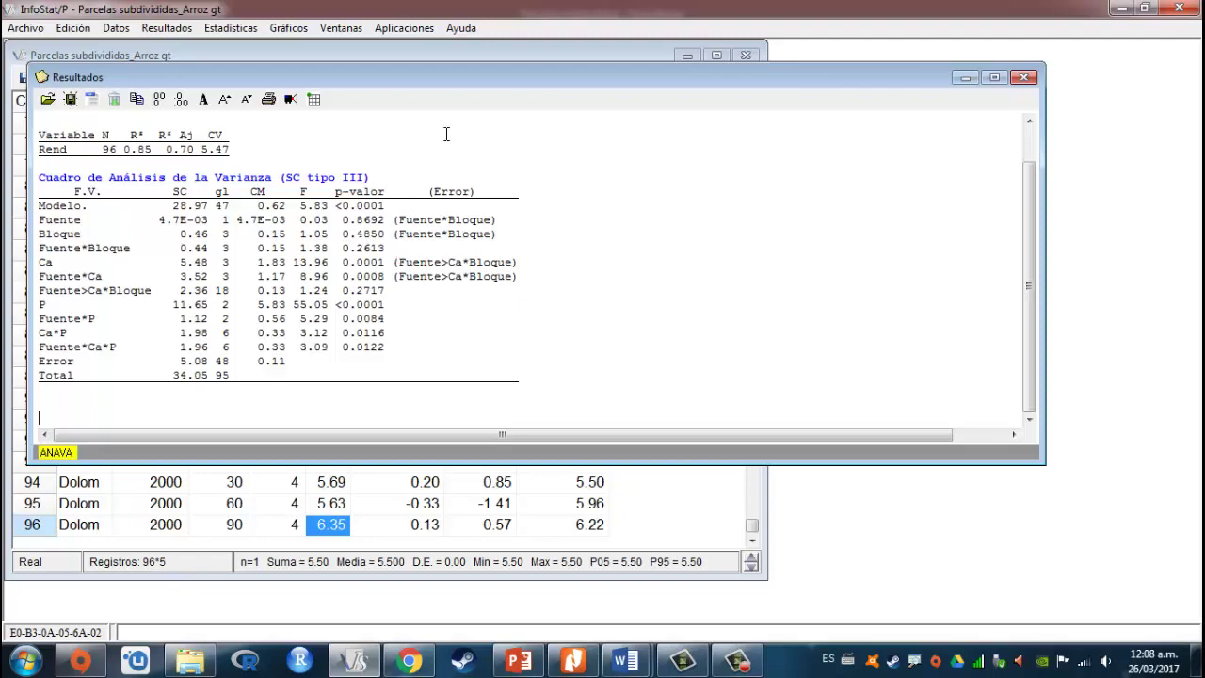
# Create a Q-Q plot of RDUO_Rend from the data table with the Normal distribution, and enlarge the graph window
pyautogui.click(467, 54)
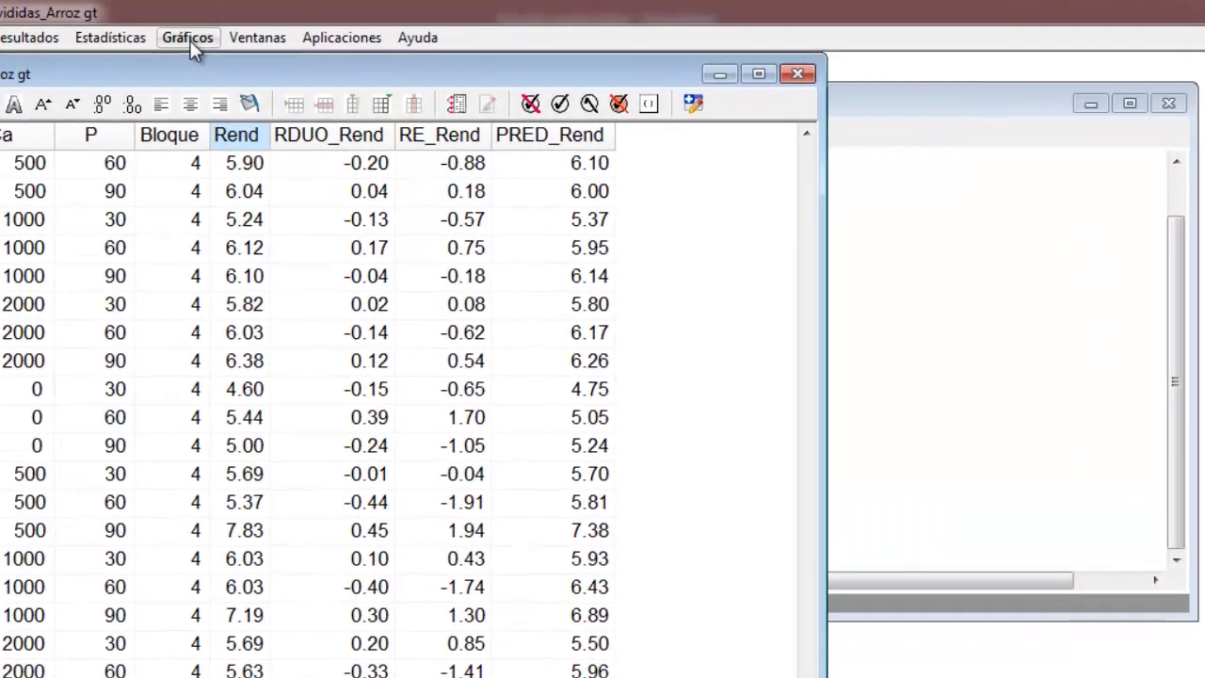
pyautogui.click(289, 29)
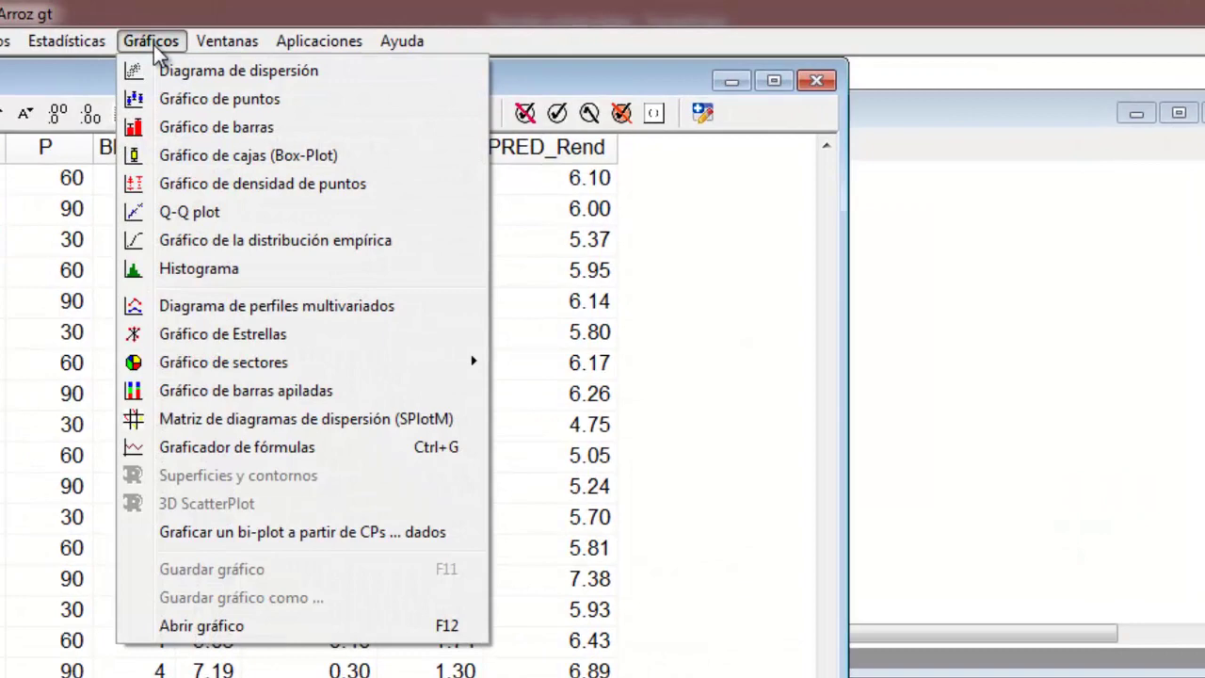
pyautogui.click(247, 219)
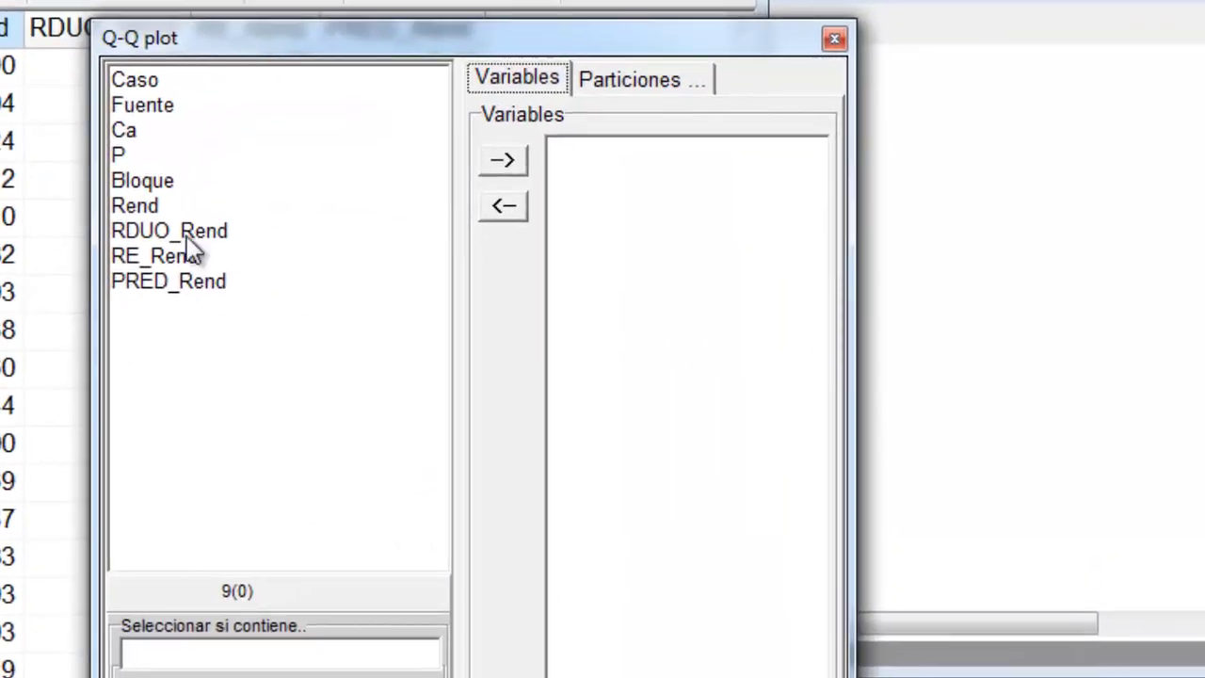
pyautogui.click(194, 233)
pyautogui.click(514, 162)
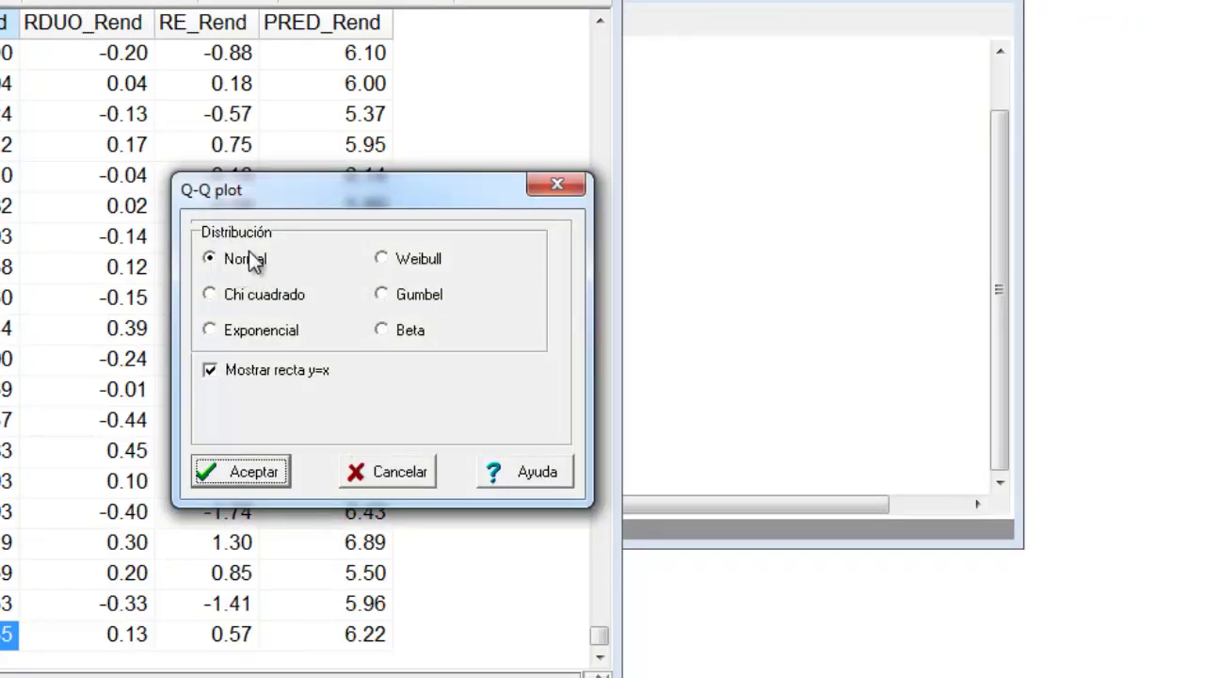
pyautogui.click(265, 477)
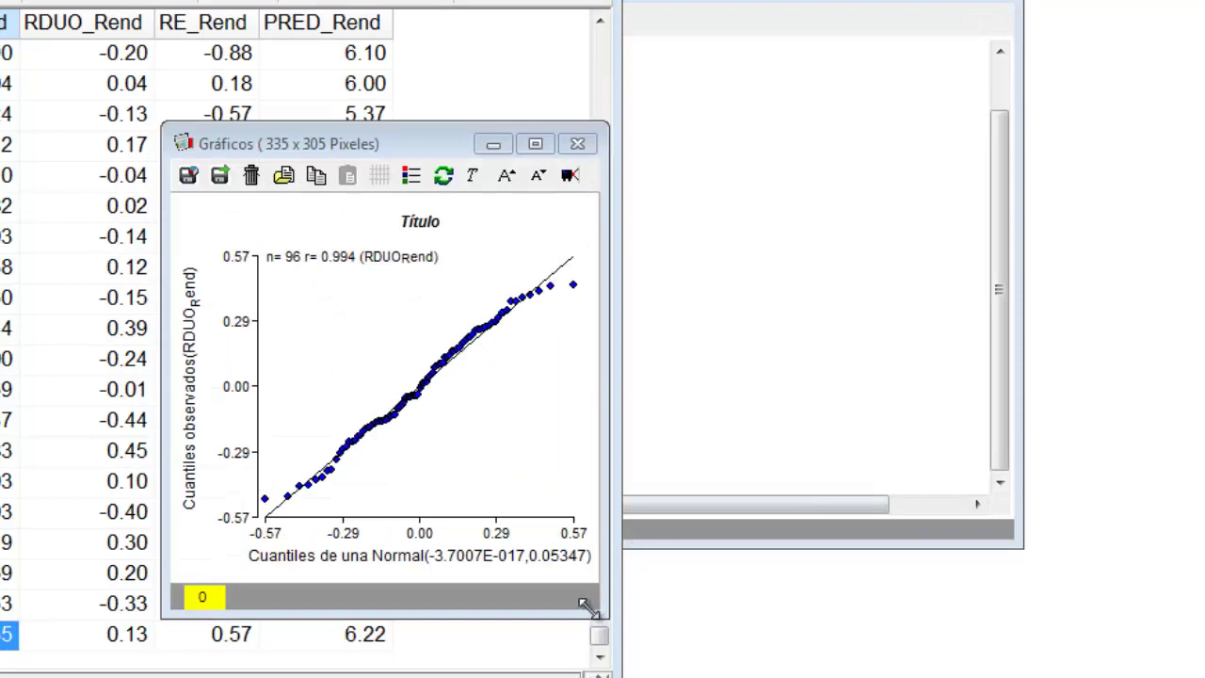
pyautogui.moveTo(584, 605); pyautogui.dragTo(638, 637)
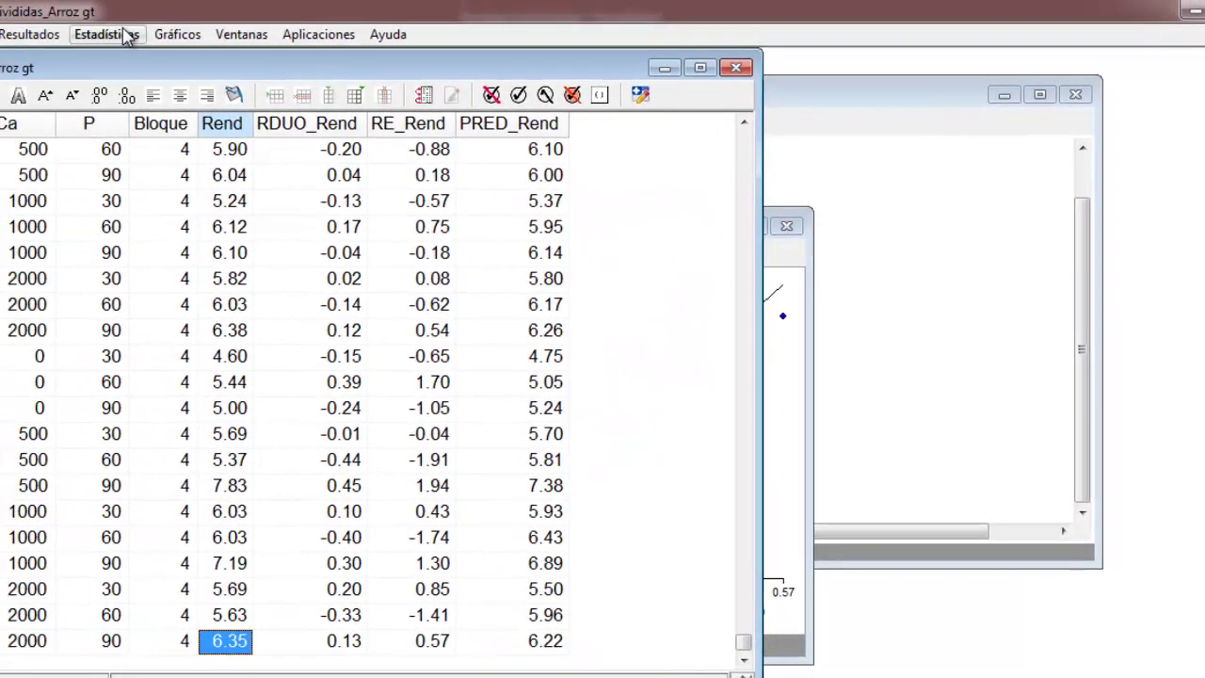
# Run the modified Shapiro-Wilks normality test on RDUO_Rend instead of Rend, and enlarge the results text to highlight the p-value
pyautogui.click(123, 33)
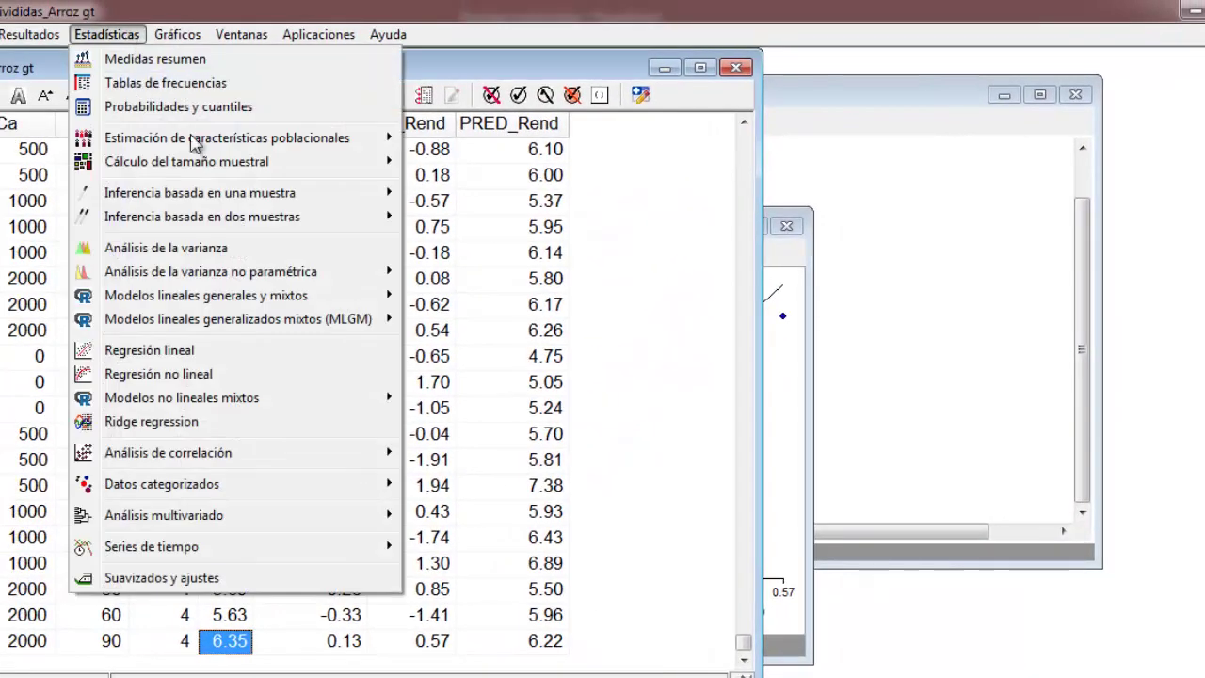
pyautogui.moveTo(317, 198)
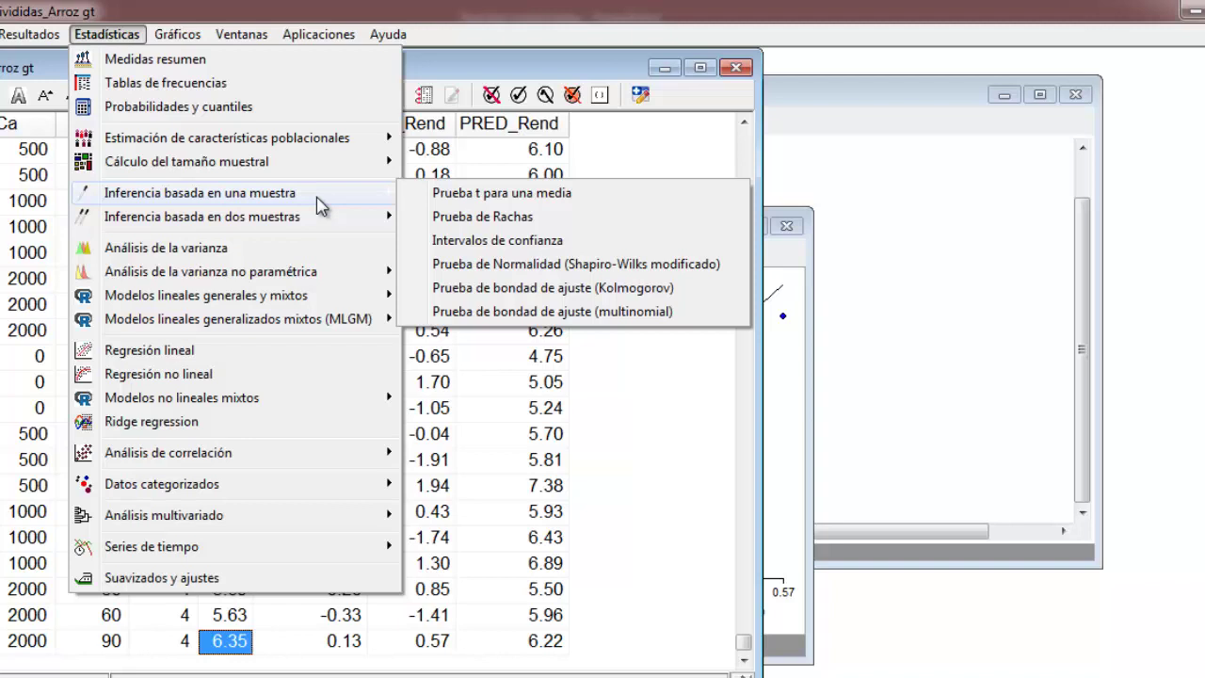
pyautogui.click(594, 269)
pyautogui.click(646, 209)
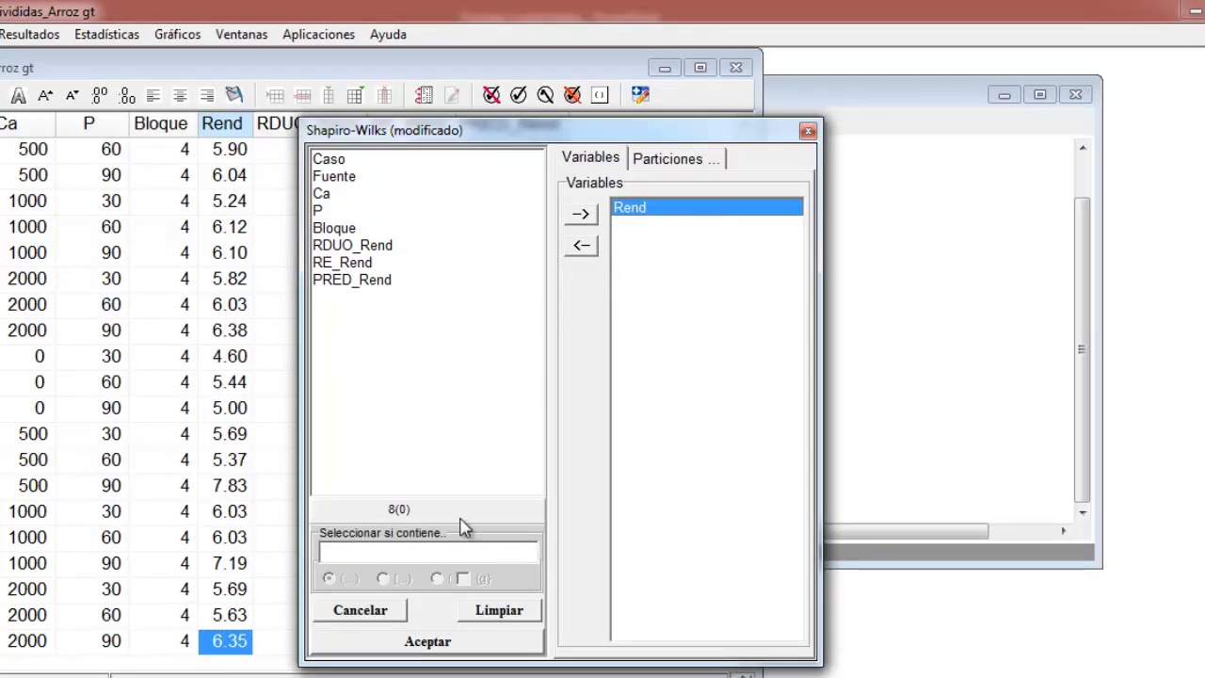
pyautogui.click(501, 610)
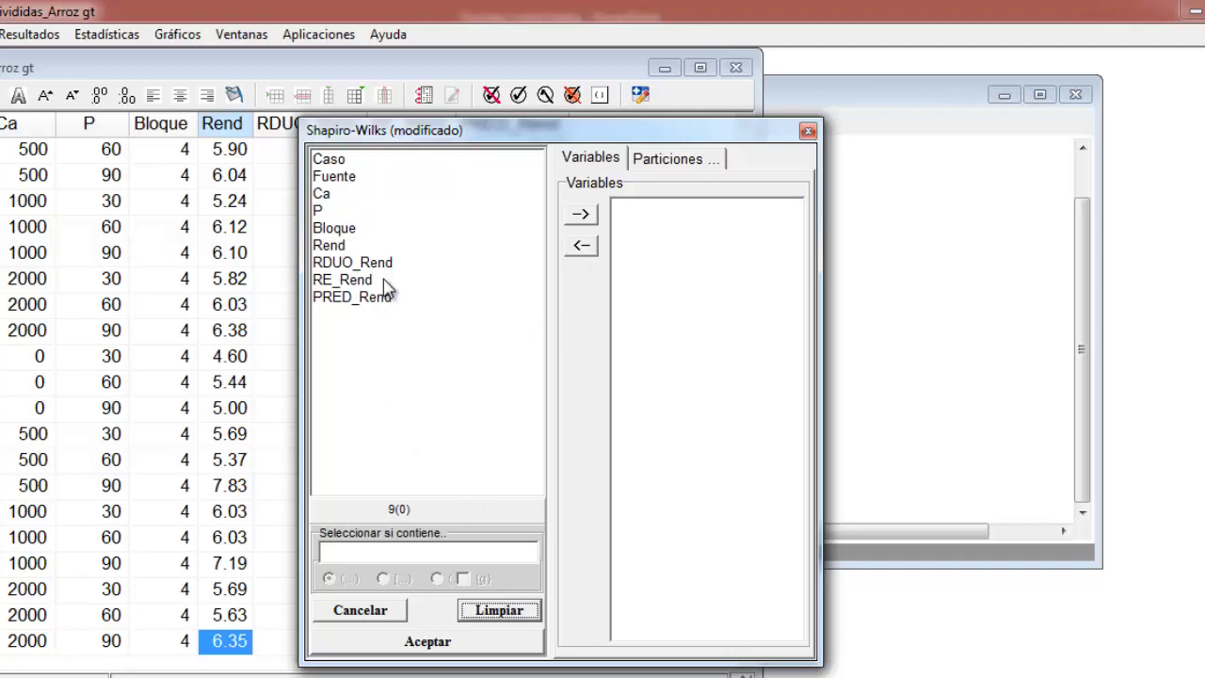
pyautogui.click(379, 263)
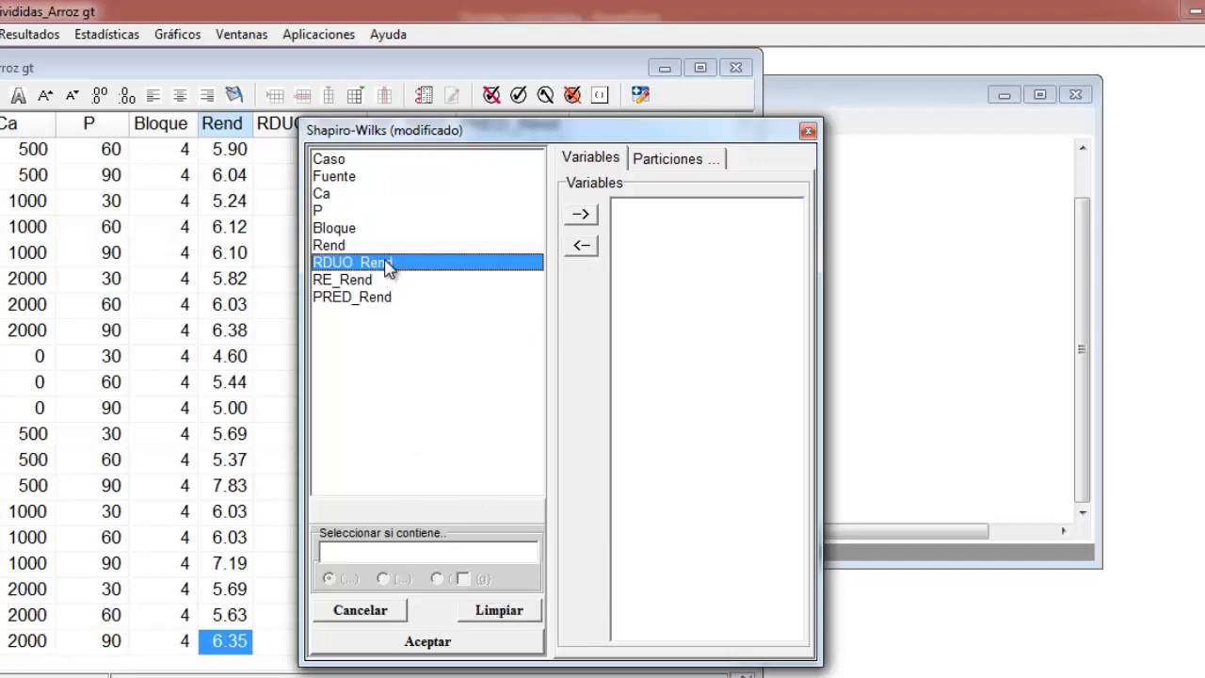
pyautogui.click(581, 216)
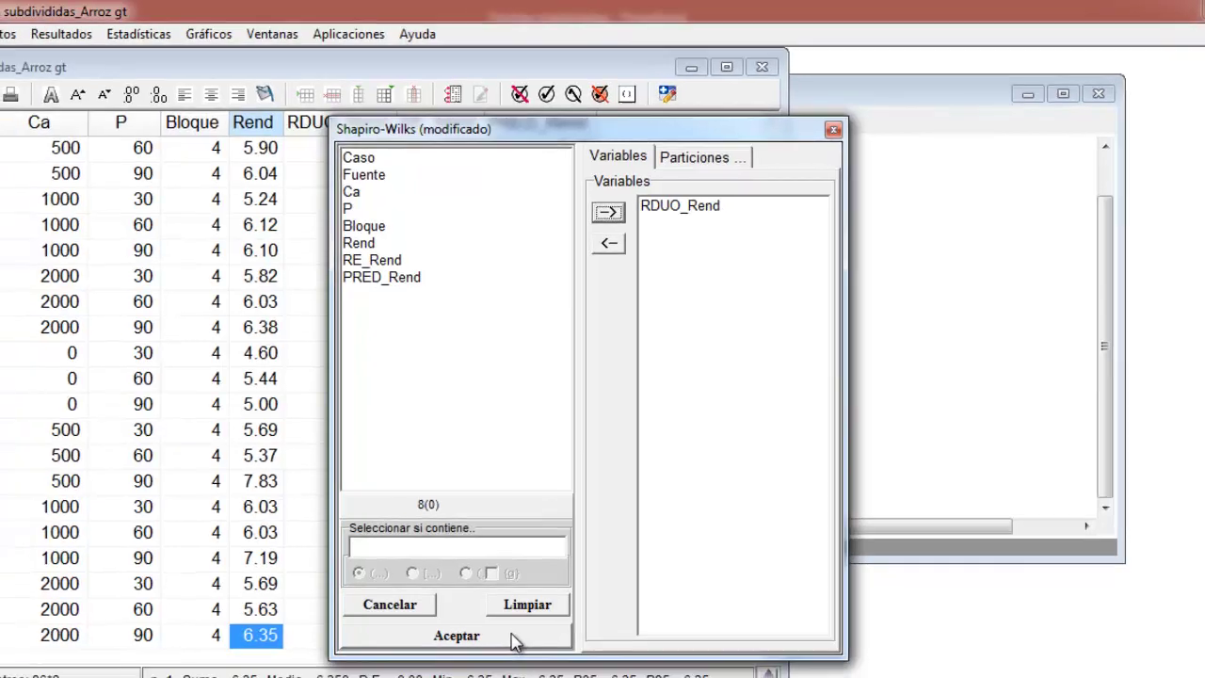
pyautogui.click(486, 646)
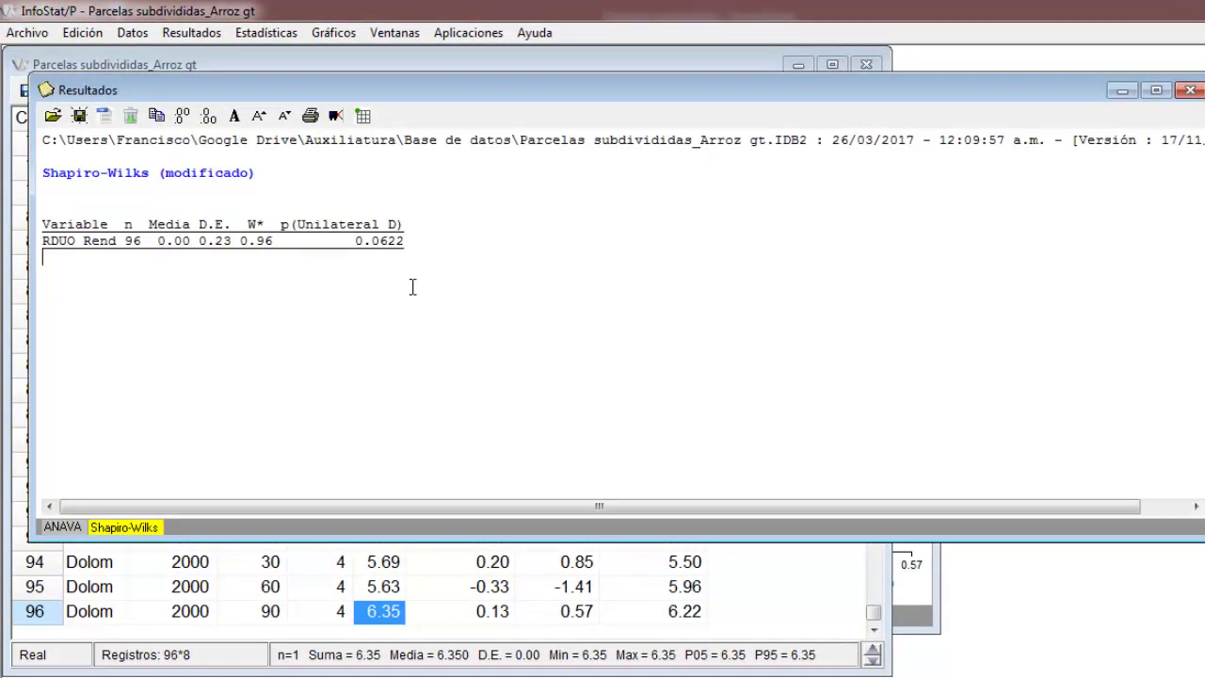
pyautogui.scroll(3, 414, 288)
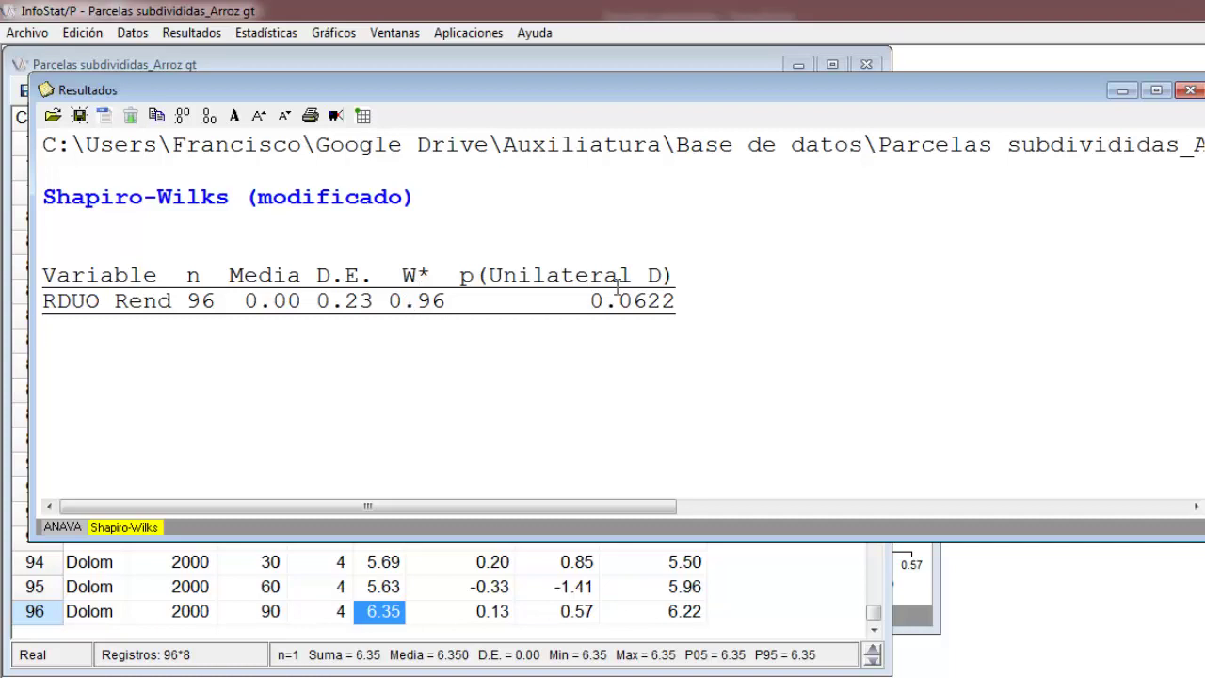
pyautogui.moveTo(679, 302); pyautogui.dragTo(595, 309)
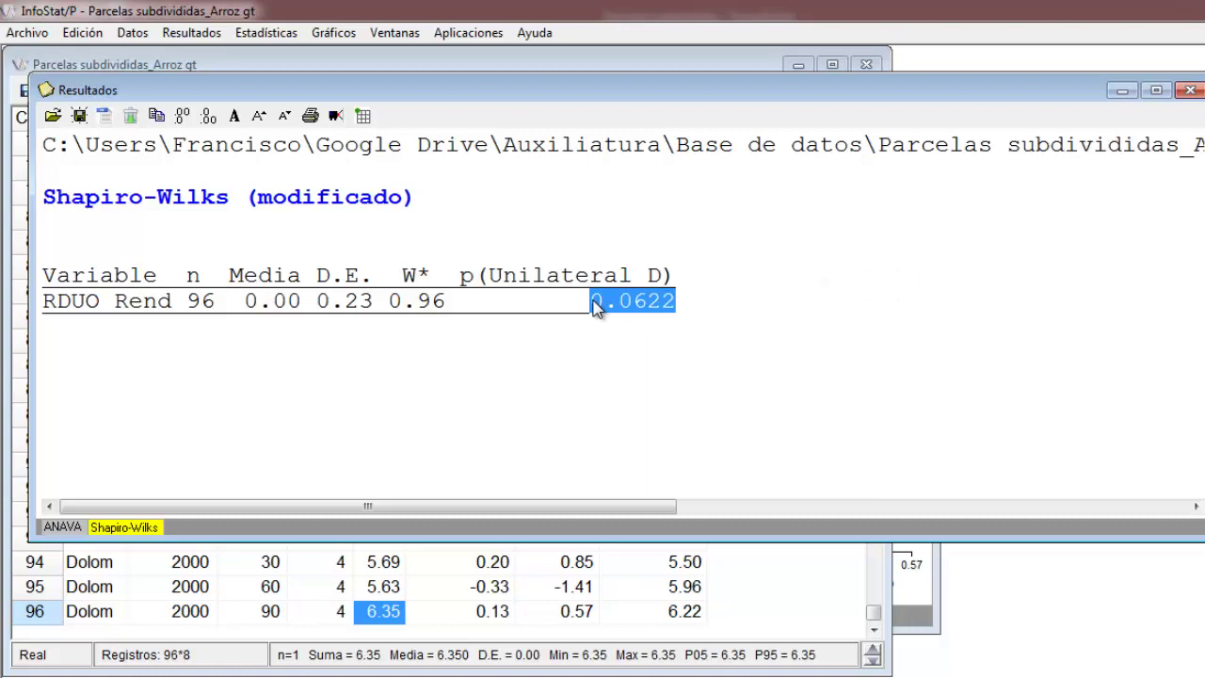
# Create a scatter plot with RE_Rend on the Y axis and PRED_Rend on the X axis, labelling Y as RE Rend and hiding the title
pyautogui.click(331, 33)
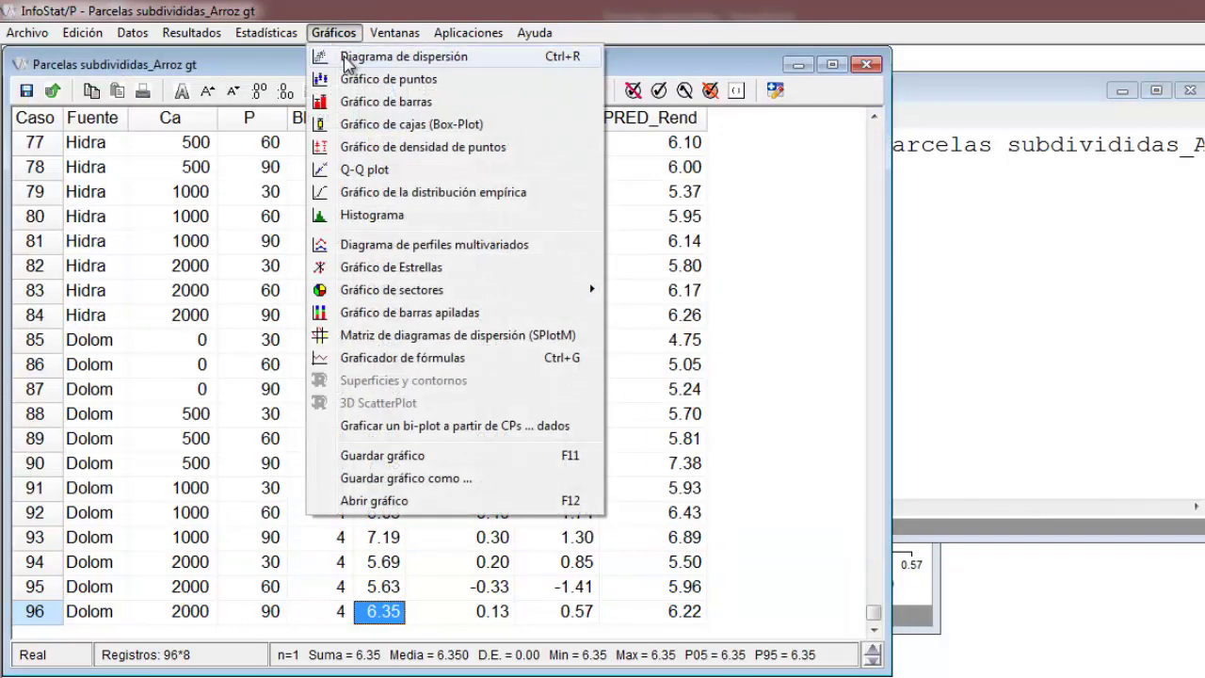
pyautogui.click(347, 58)
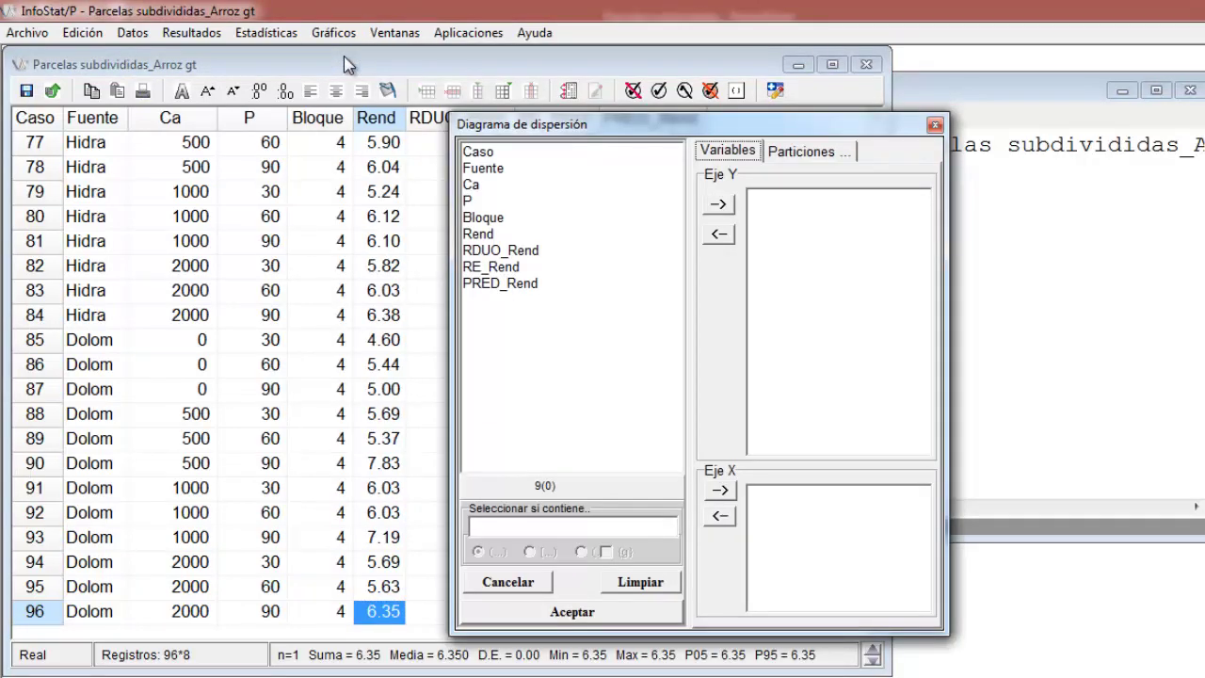
pyautogui.click(505, 284)
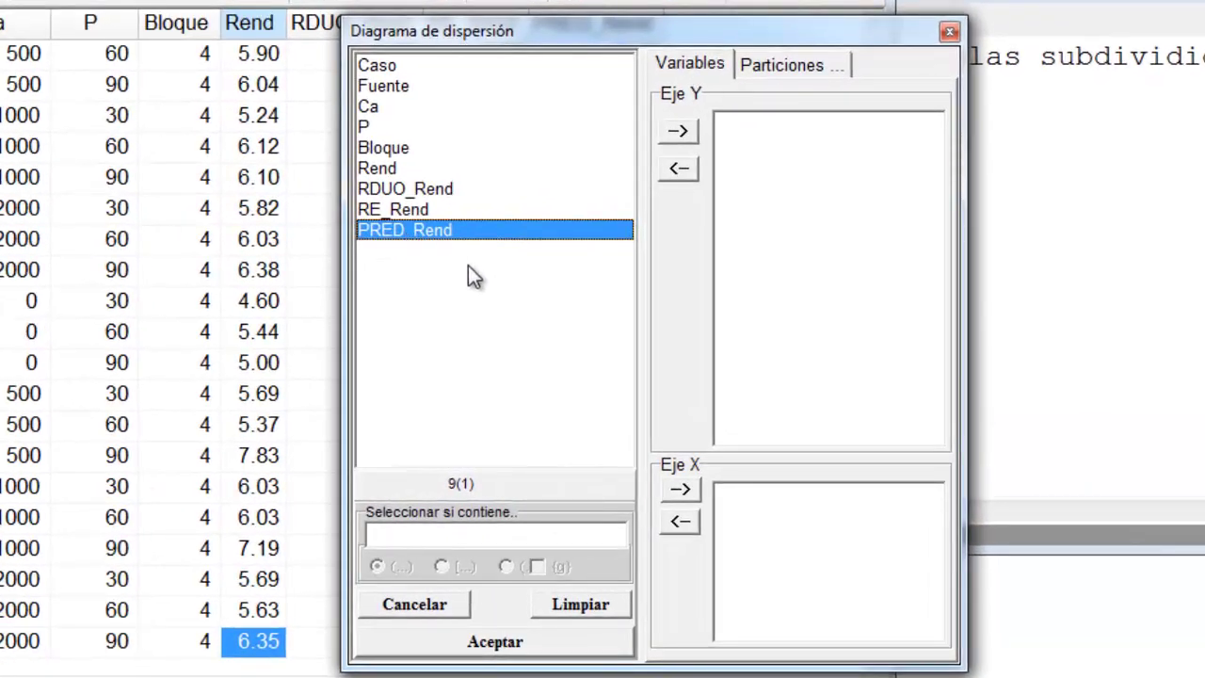
pyautogui.click(684, 490)
pyautogui.click(416, 210)
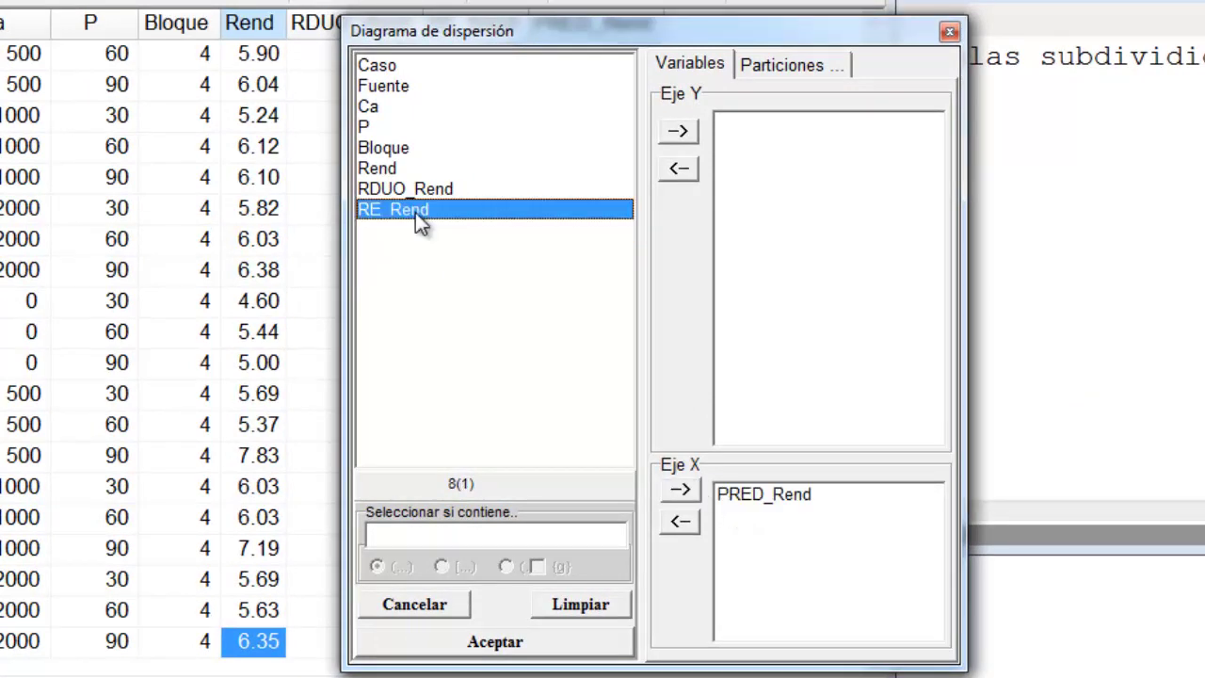
pyautogui.click(679, 133)
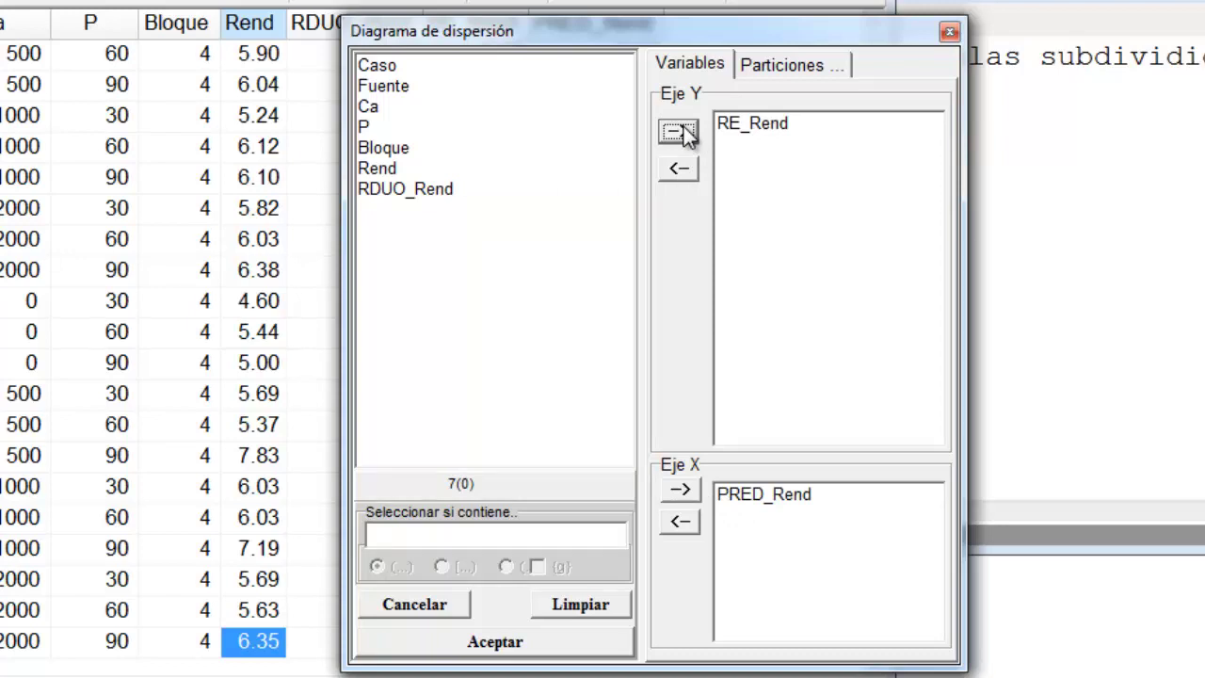
pyautogui.click(556, 644)
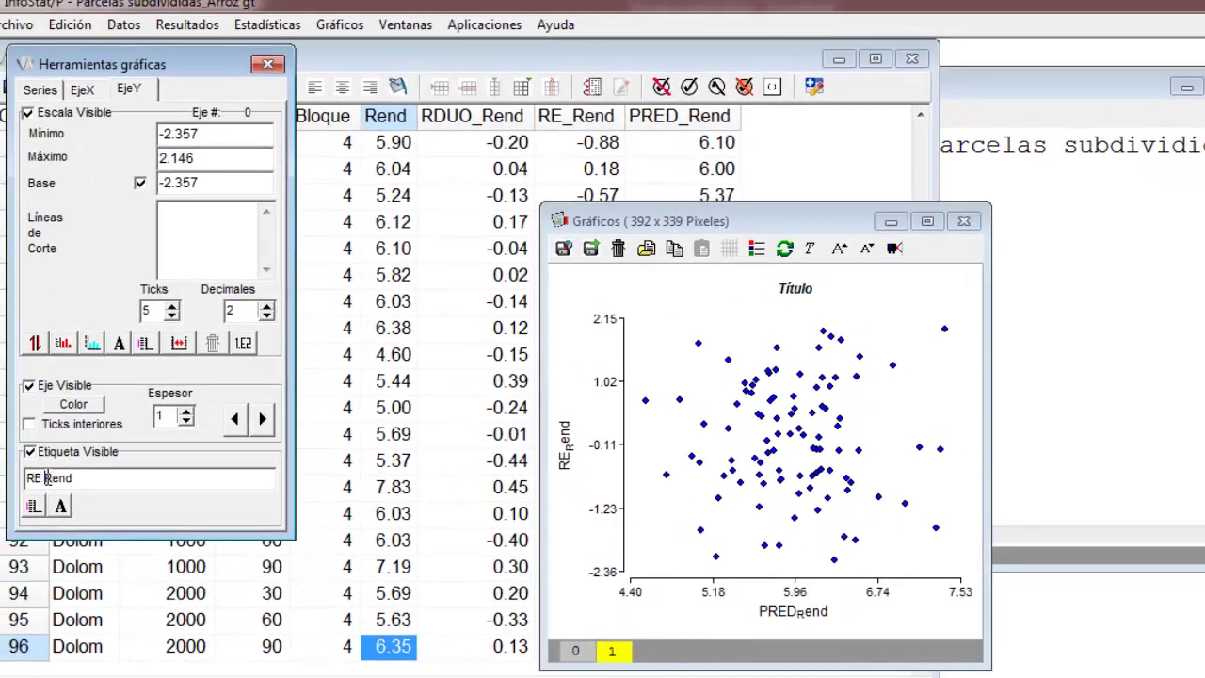
pyautogui.press('BackSpace')
pyautogui.click(656, 482)
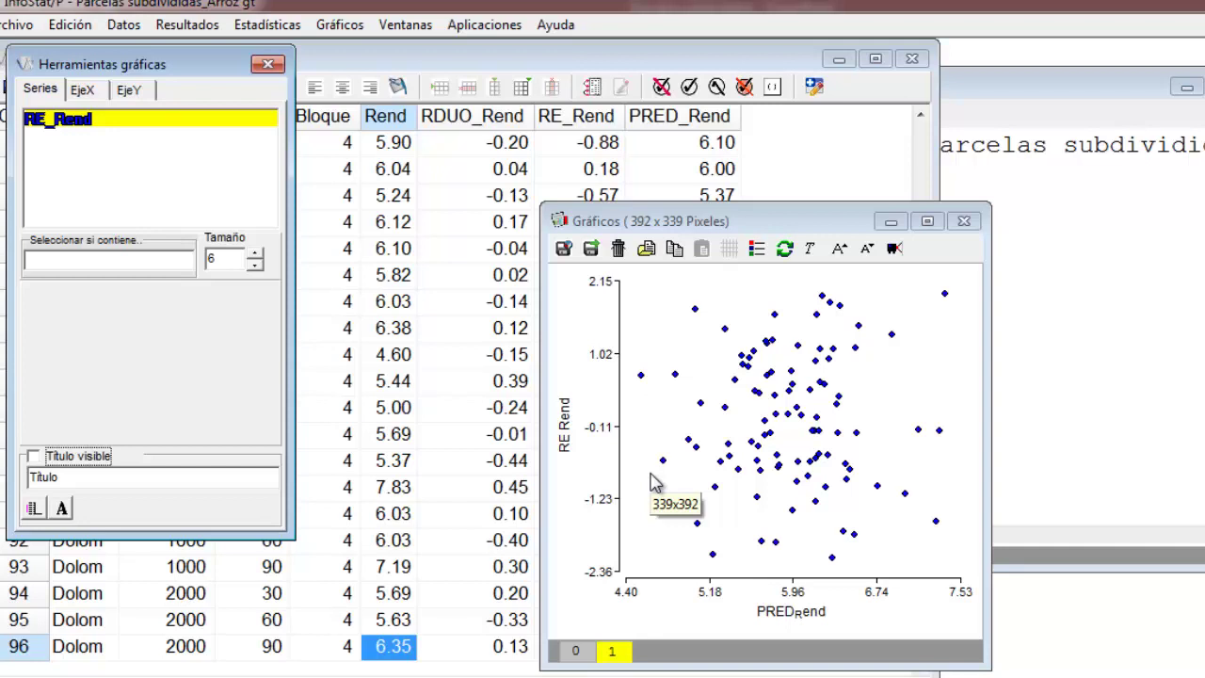
# Show the ANAVA results with enlarged text and highlight the number of observations and the coefficient of variation for Rend
pyautogui.click(1130, 382)
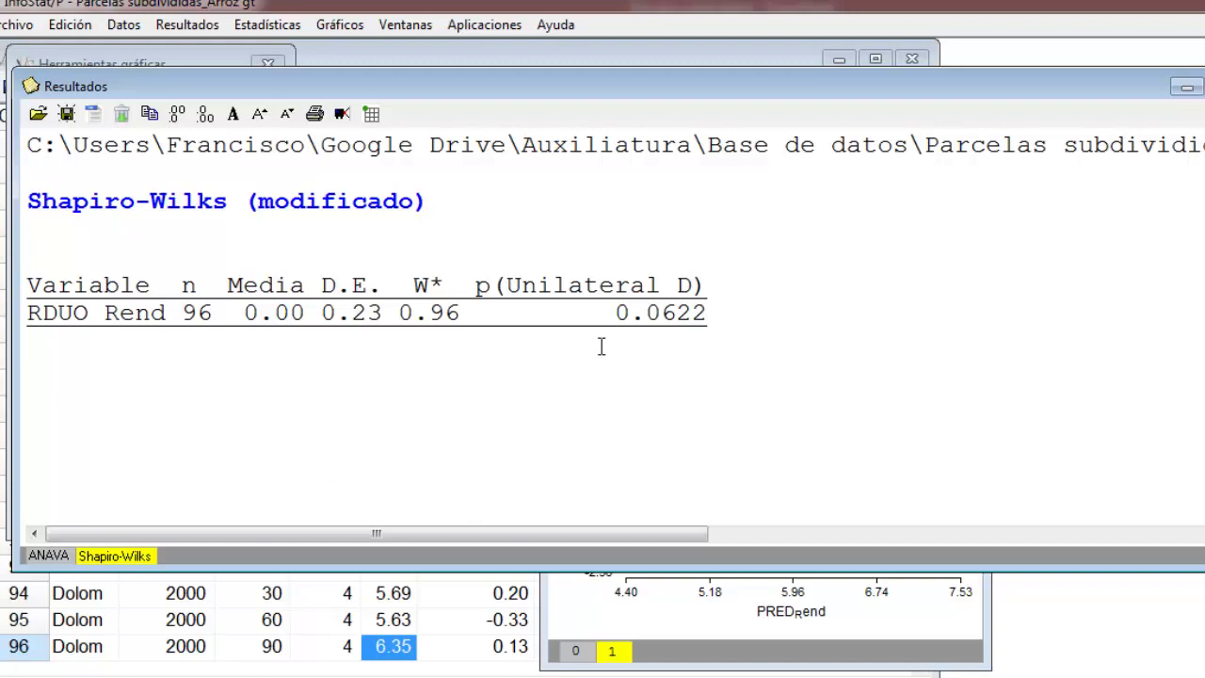
pyautogui.click(49, 557)
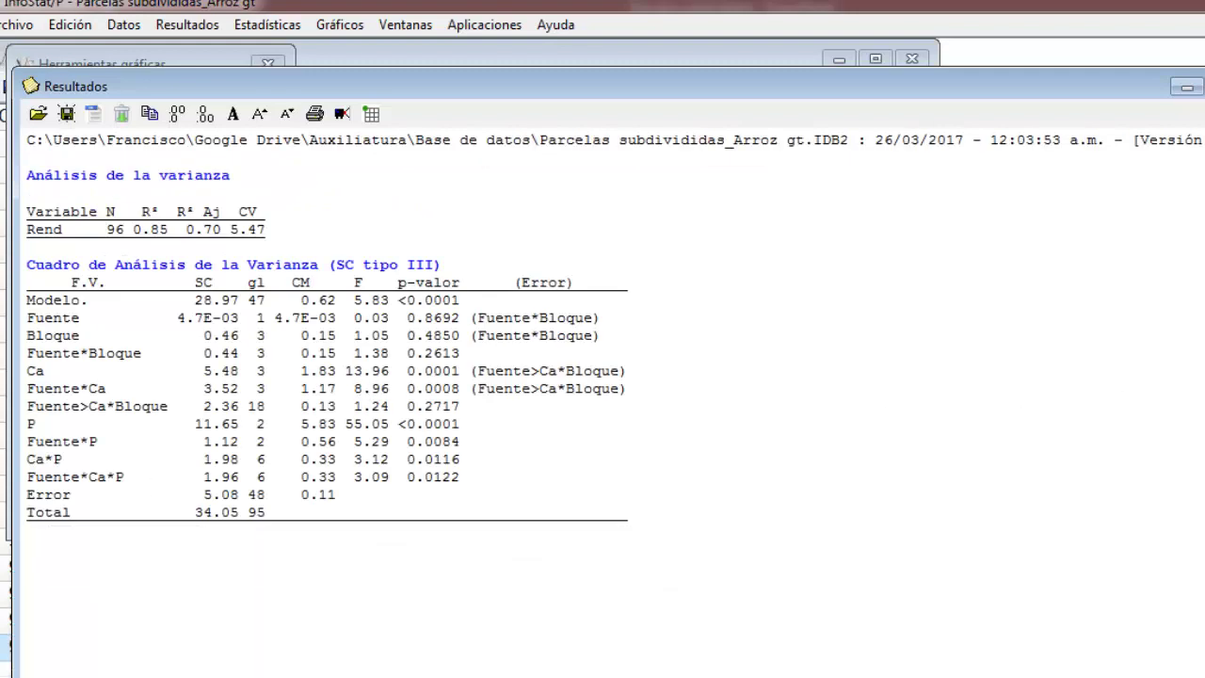
pyautogui.click(469, 443)
pyautogui.scroll(2, 456, 443)
pyautogui.scroll(1, 374, 441)
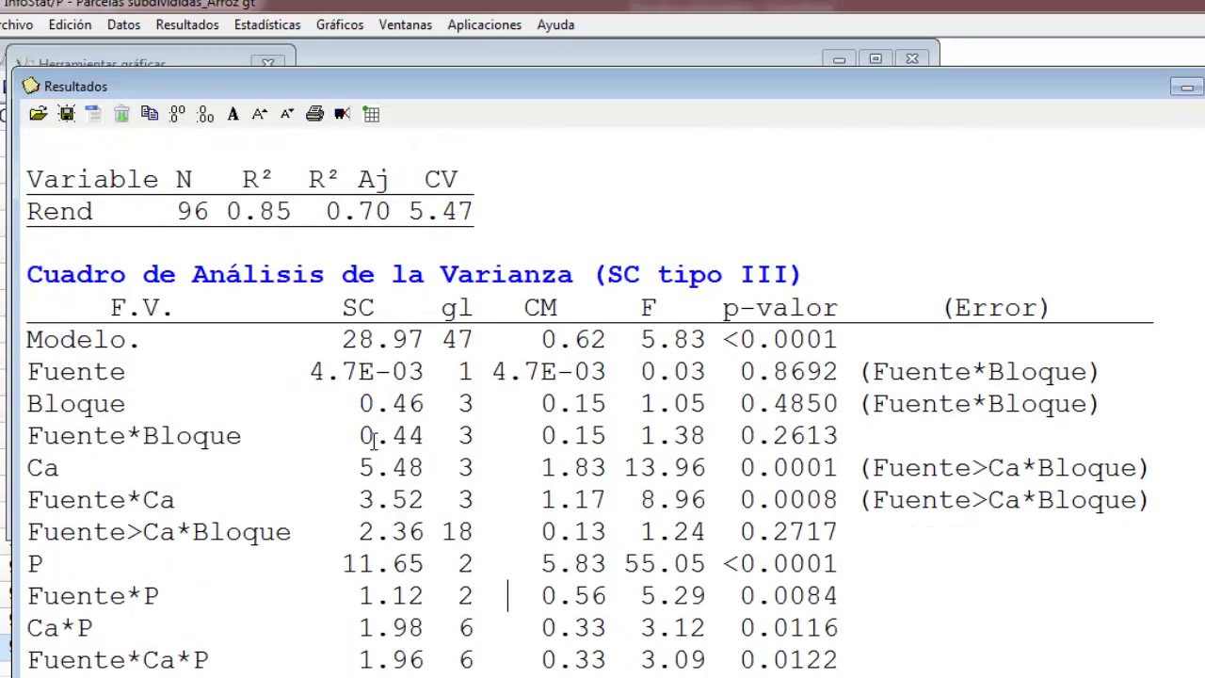
pyautogui.scroll(3, 374, 441)
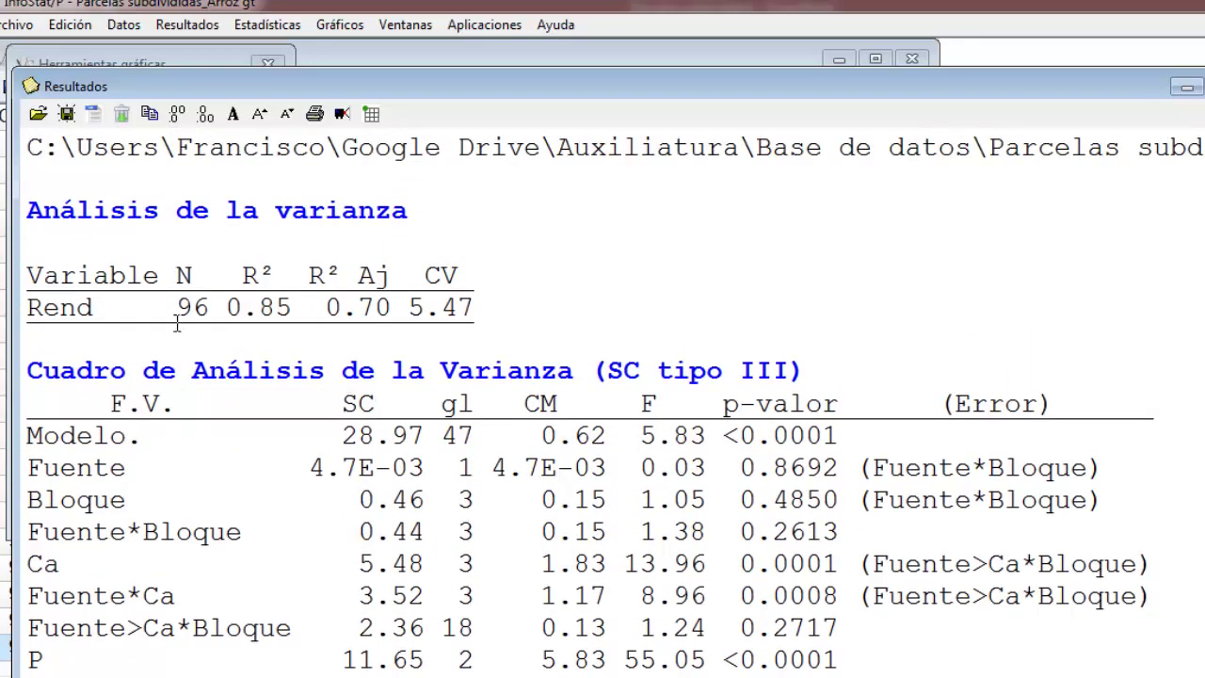
pyautogui.moveTo(177, 307); pyautogui.dragTo(209, 307)
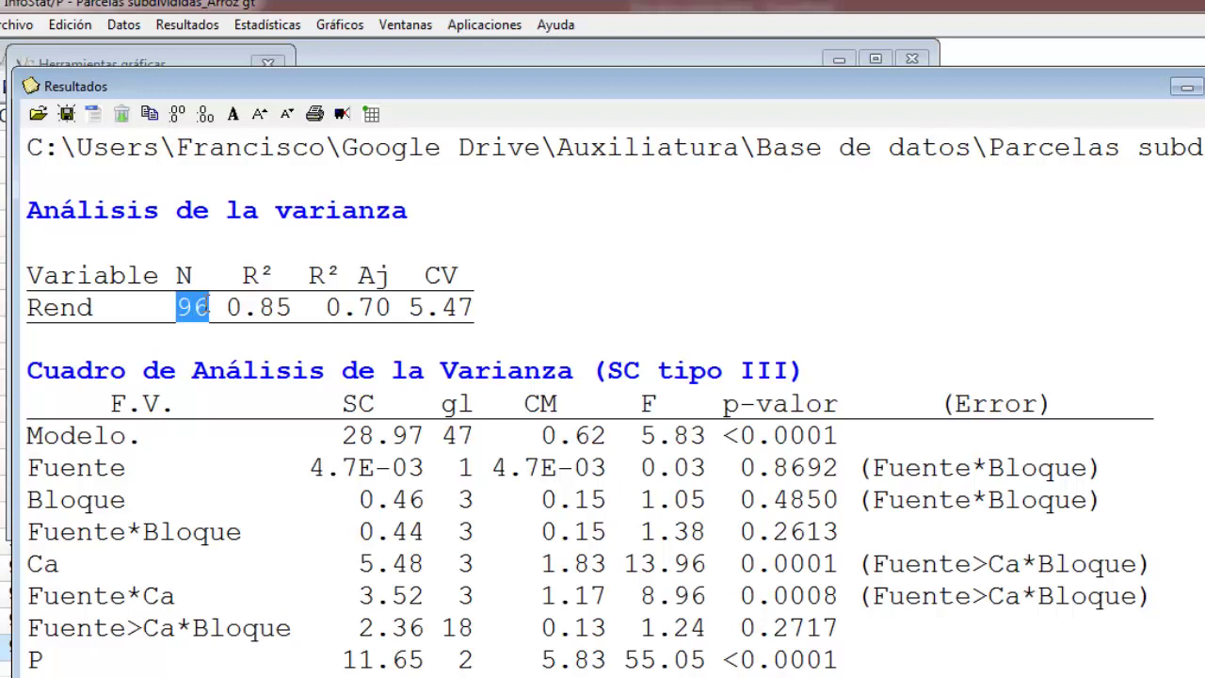
pyautogui.moveTo(411, 307); pyautogui.dragTo(475, 320)
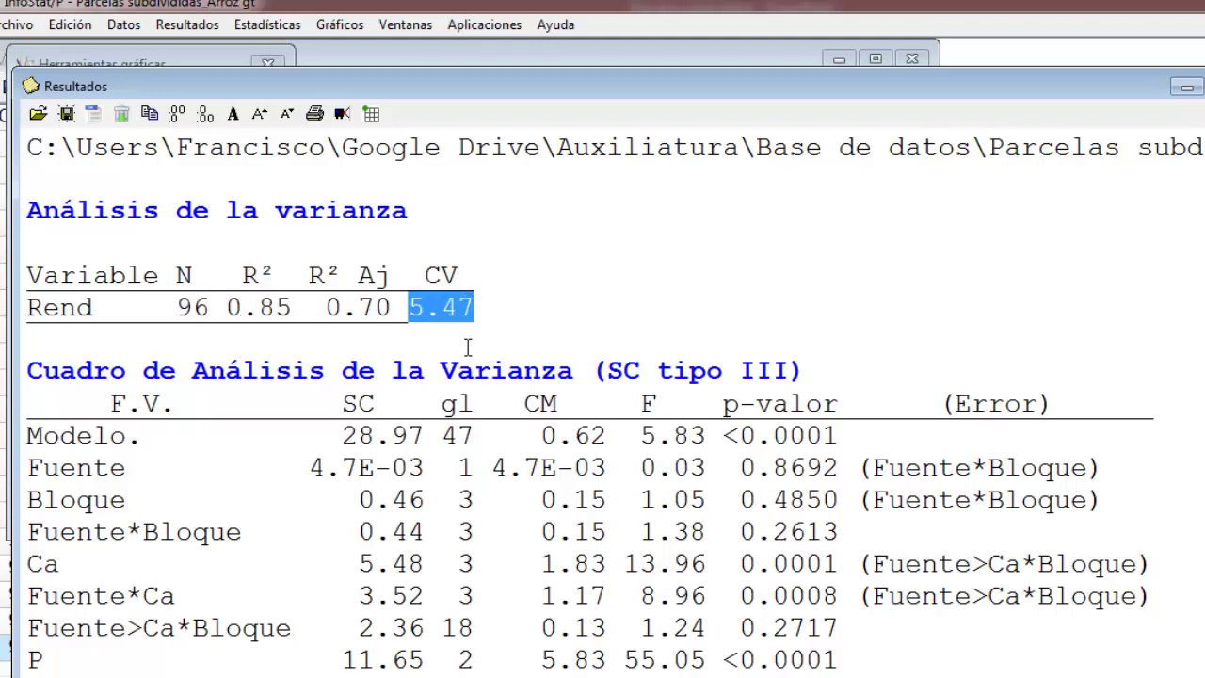
# Show the variance table with three decimals and examine the Fuente and Bloque rows with their Fuente*Bloque error term
pyautogui.scroll(-2, 465, 377)
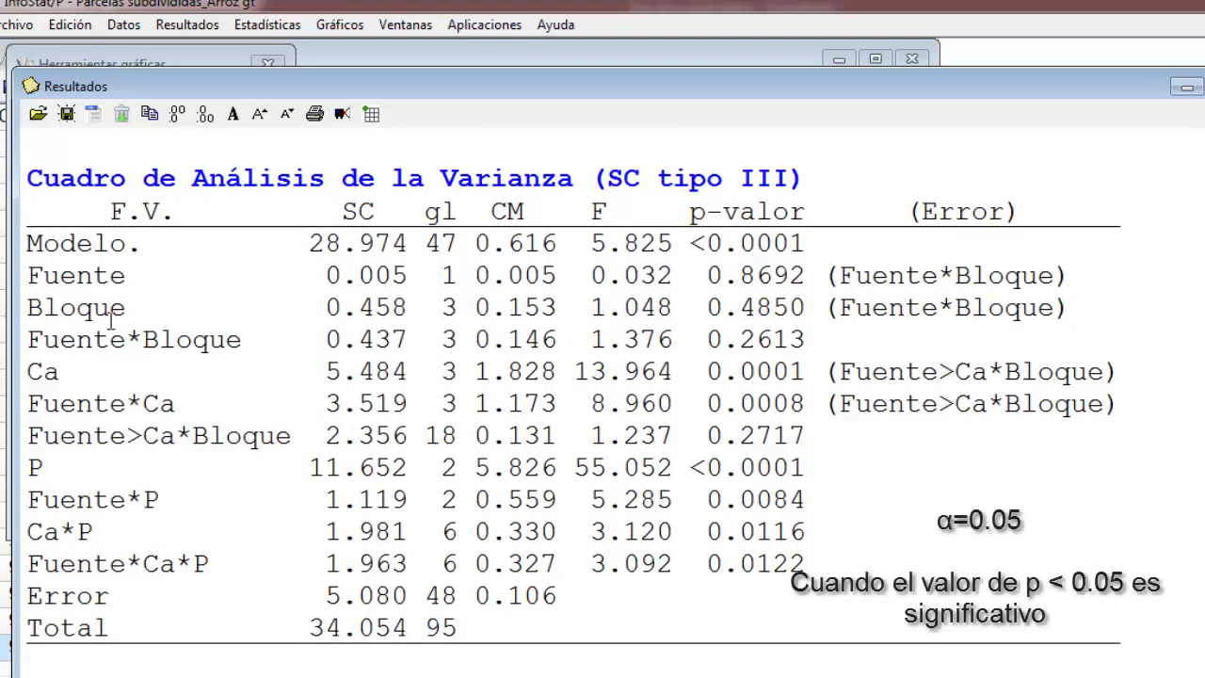
pyautogui.tripleClick(1194, 268)
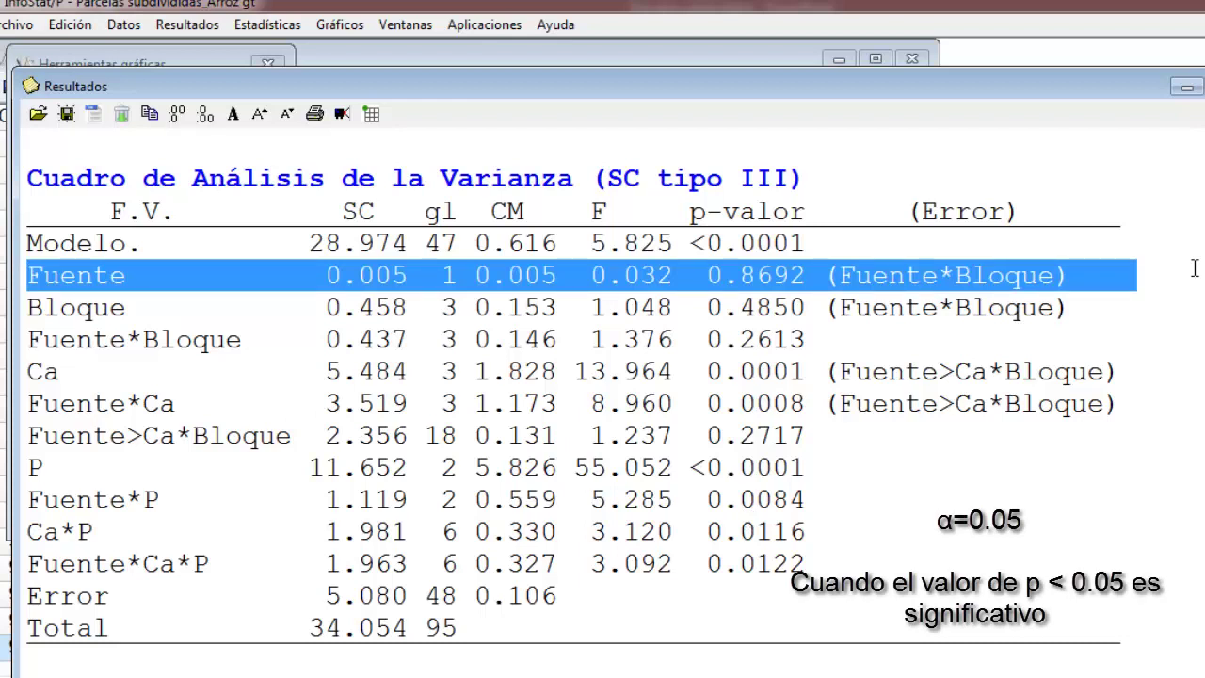
pyautogui.click(92, 297)
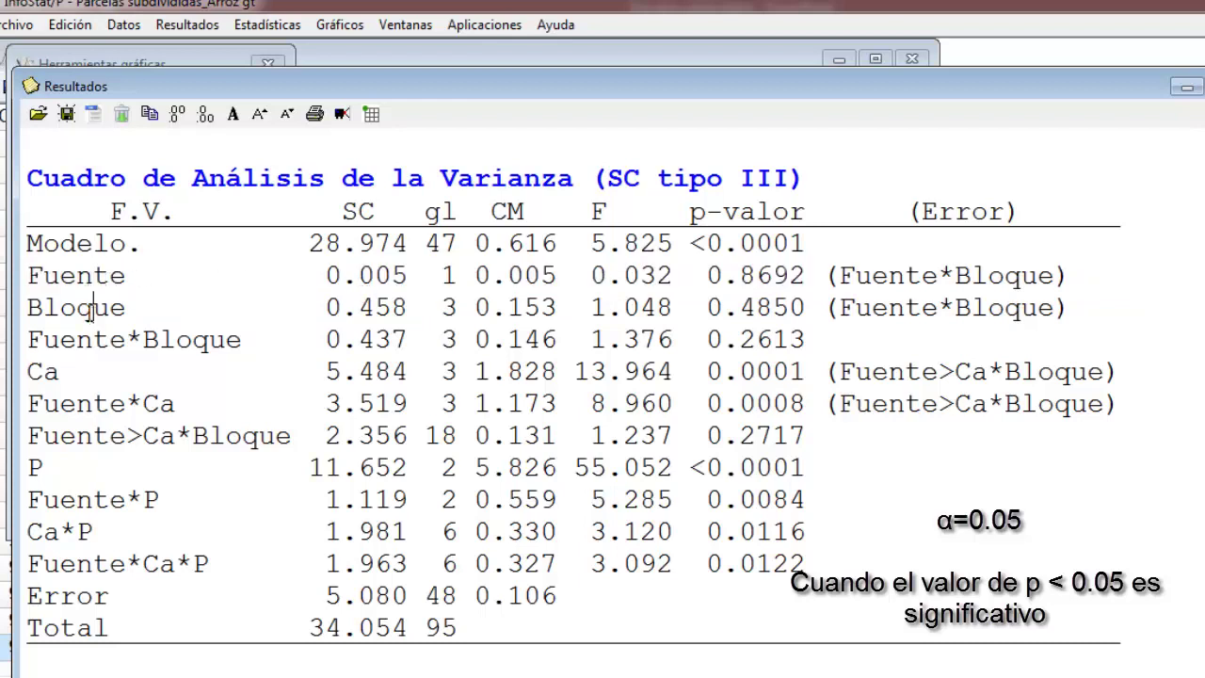
pyautogui.moveTo(821, 283); pyautogui.dragTo(1074, 276)
pyautogui.click(971, 311)
# Highlight the Ca and Fuente*Ca rows to examine their p-values and the Fuente>Ca*Bloque error term
pyautogui.click(21, 381)
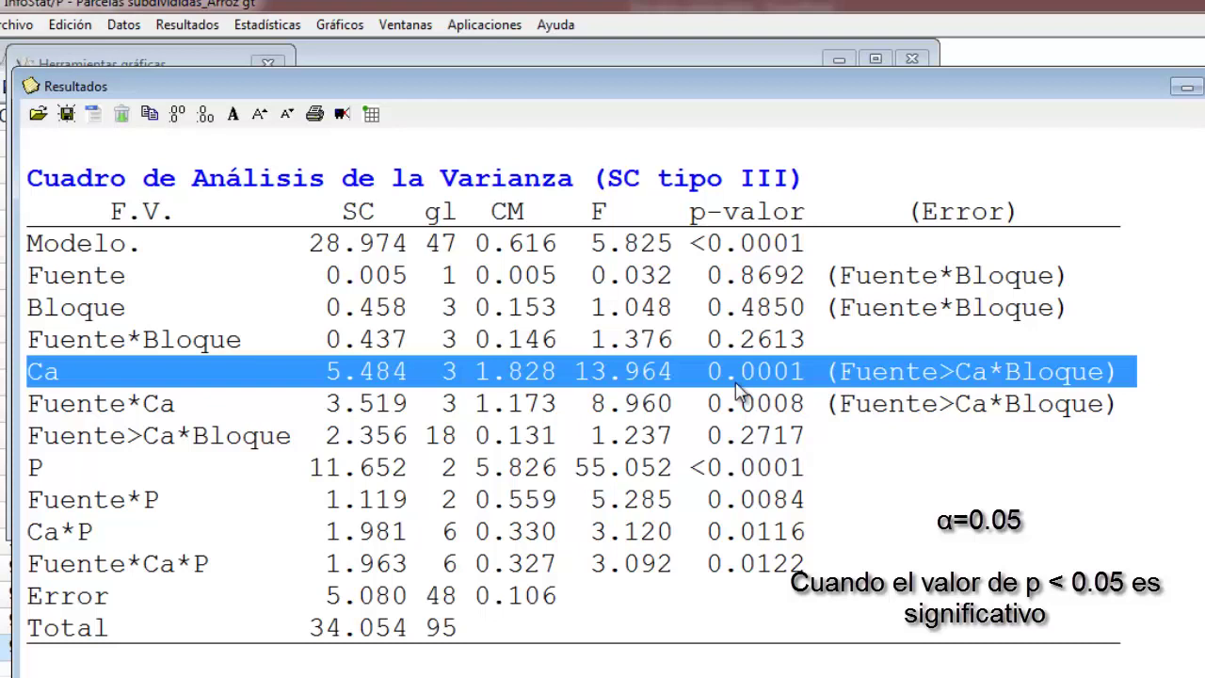
pyautogui.moveTo(27, 403); pyautogui.dragTo(1125, 404)
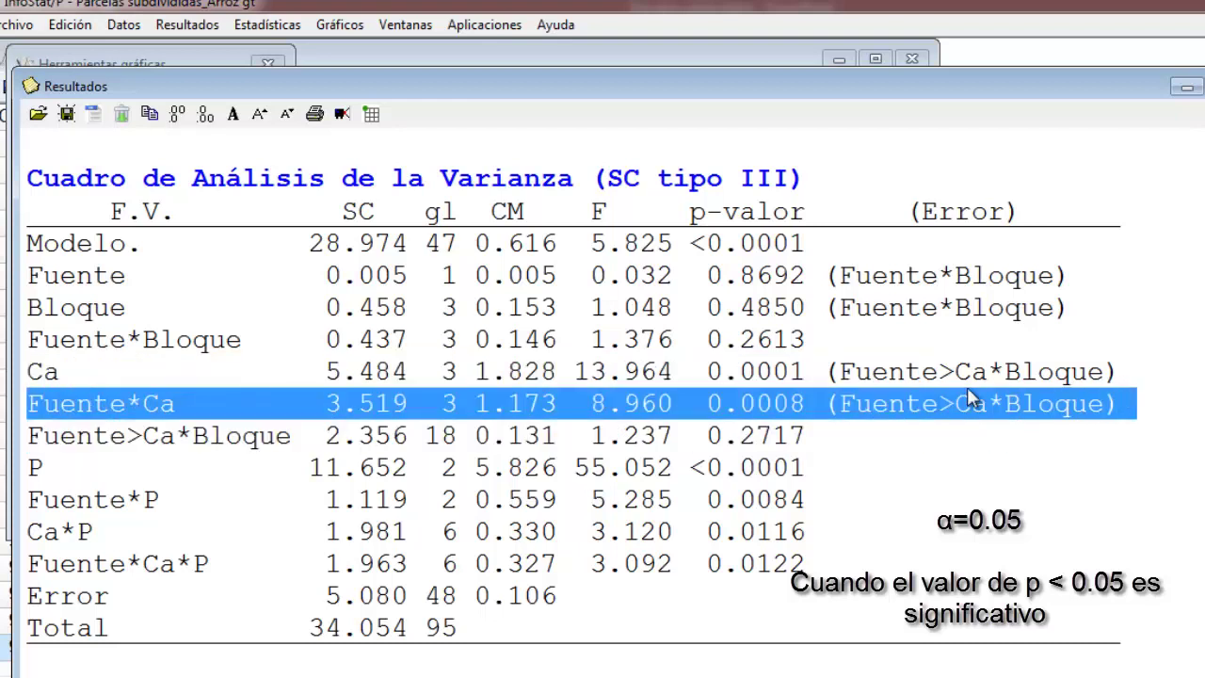
pyautogui.click(972, 400)
pyautogui.moveTo(34, 372); pyautogui.dragTo(1124, 403)
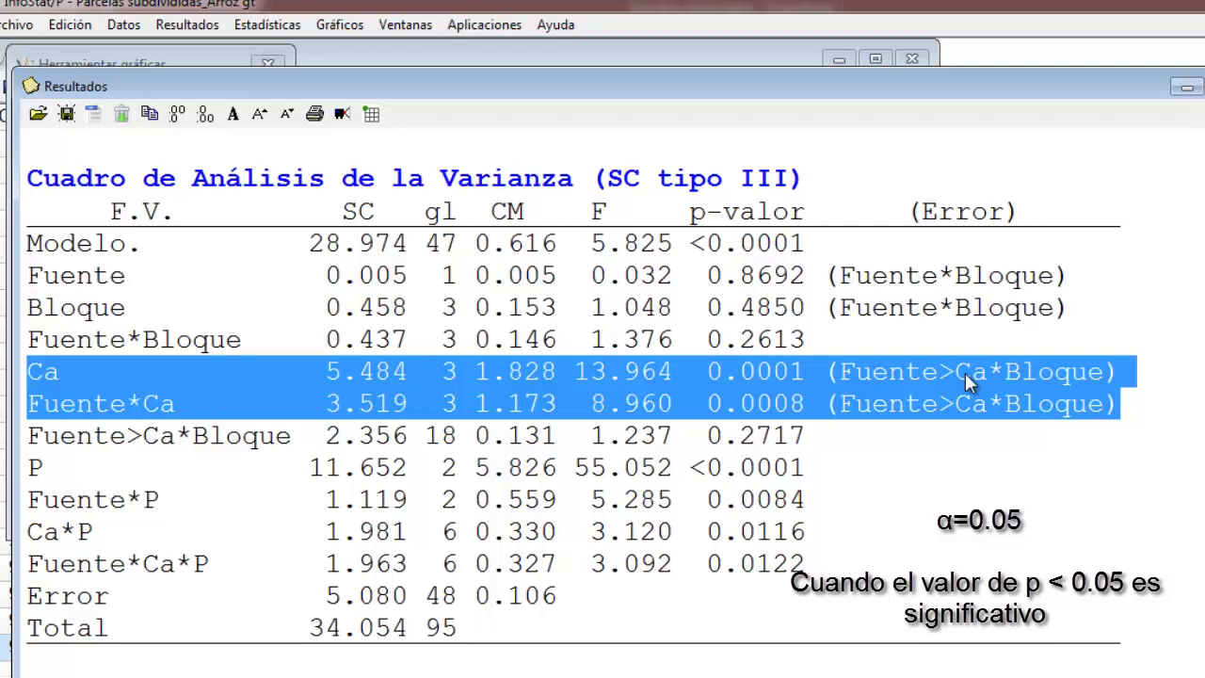
# Highlight the P, Fuente*P, Ca*P and Fuente*Ca*P rows of the variance table in turn to examine their p-values
pyautogui.moveTo(28, 468); pyautogui.dragTo(845, 473)
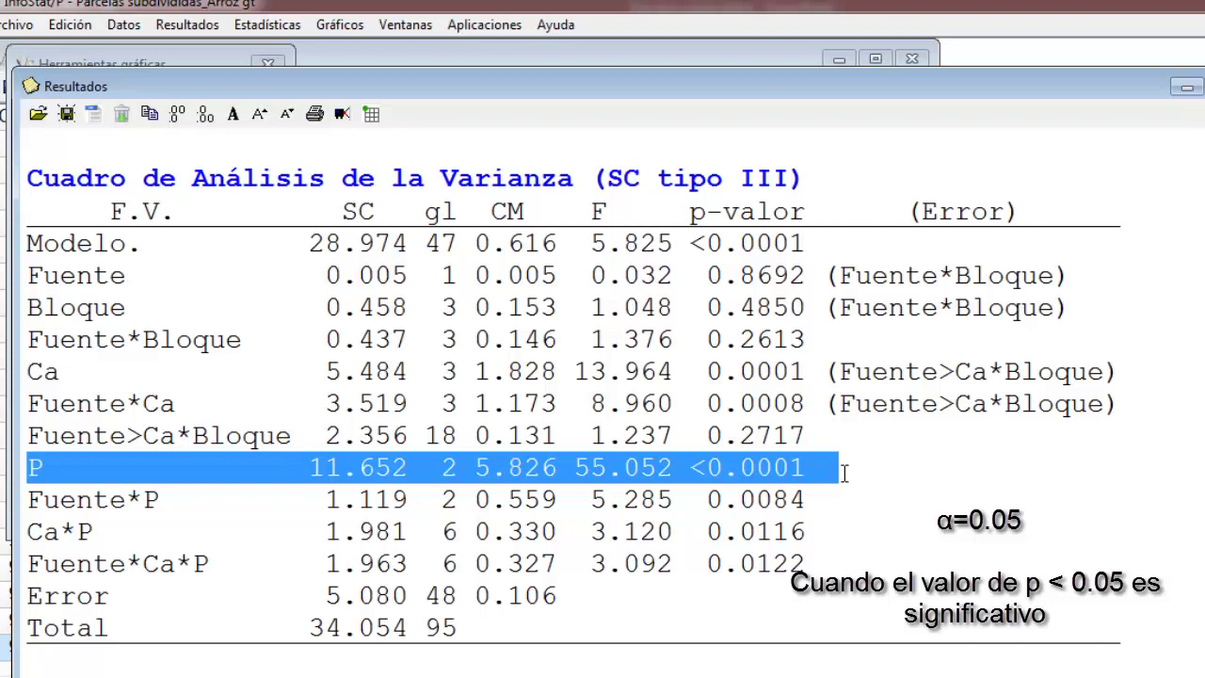
pyautogui.moveTo(83, 522); pyautogui.dragTo(188, 524)
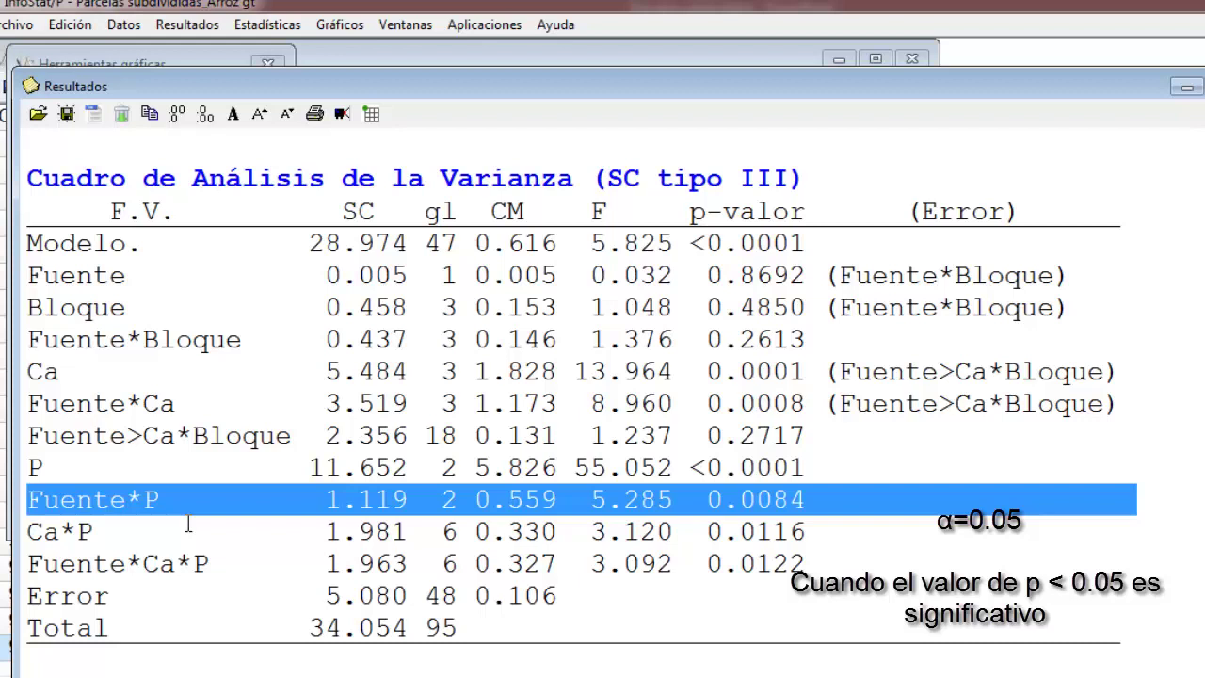
pyautogui.moveTo(189, 524); pyautogui.dragTo(858, 533)
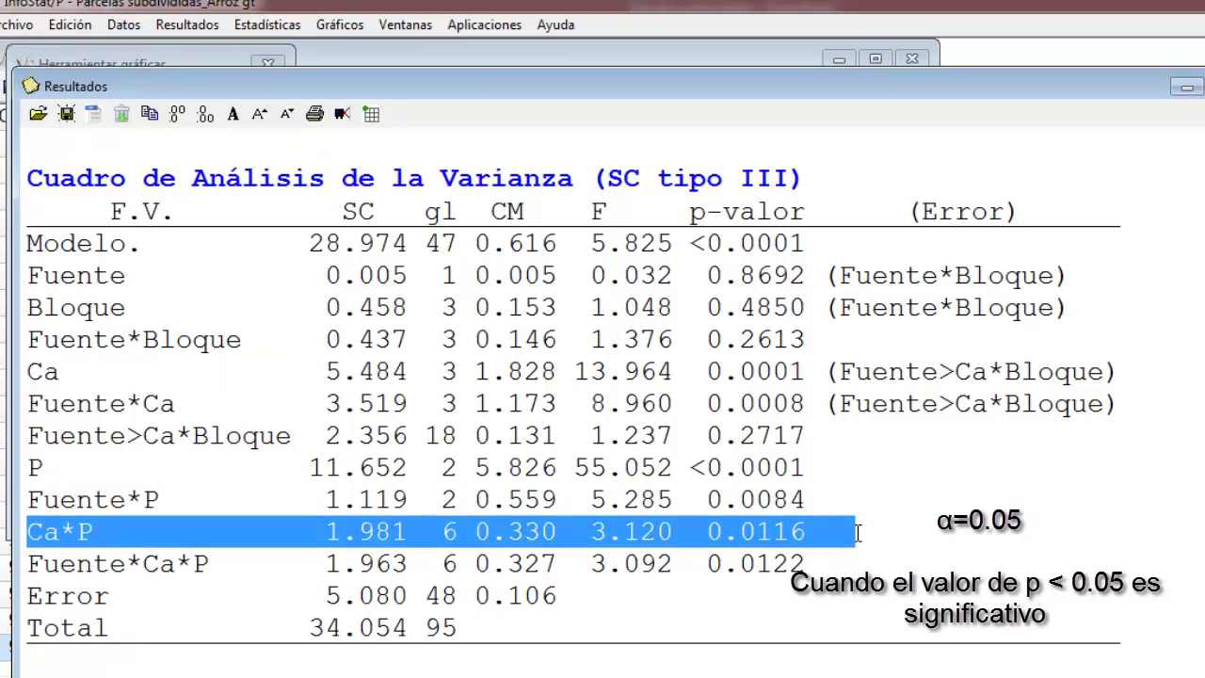
pyautogui.click(34, 563)
pyautogui.moveTo(54, 569); pyautogui.dragTo(827, 563)
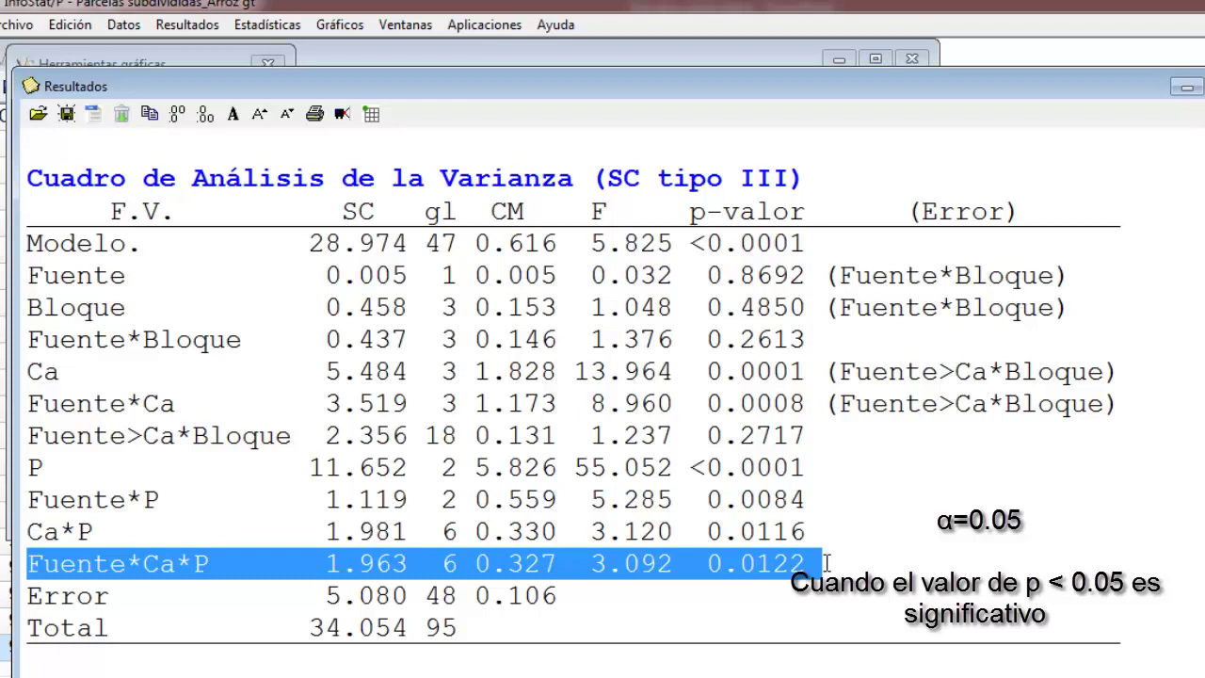
# Set up a new analysis of variance from the data table with Rend as dependent variable and Fuente, Ca, P and Bloque as classification variables
pyautogui.click(609, 68)
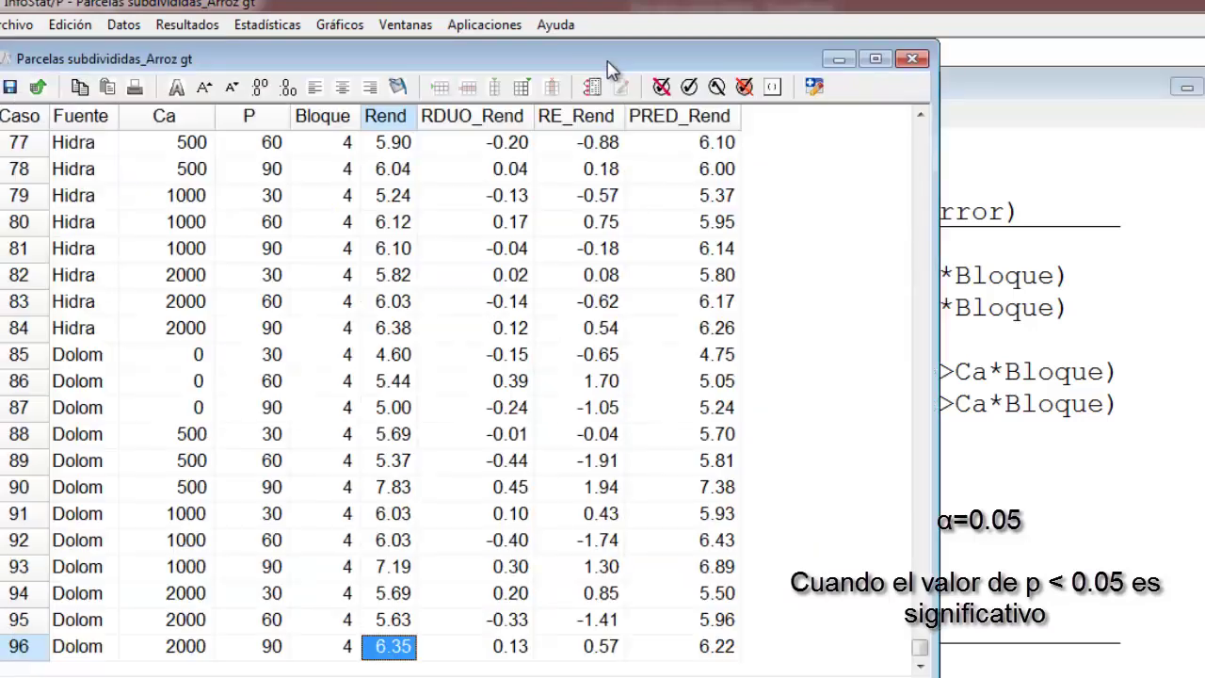
pyautogui.click(263, 25)
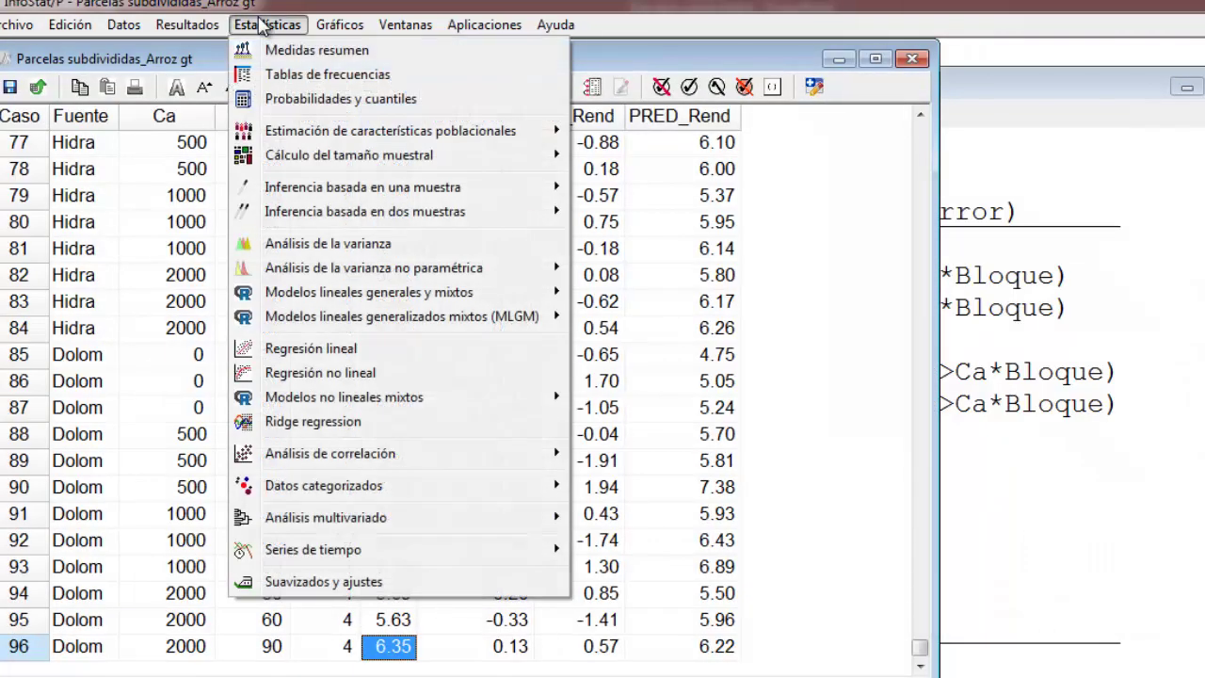
pyautogui.click(391, 249)
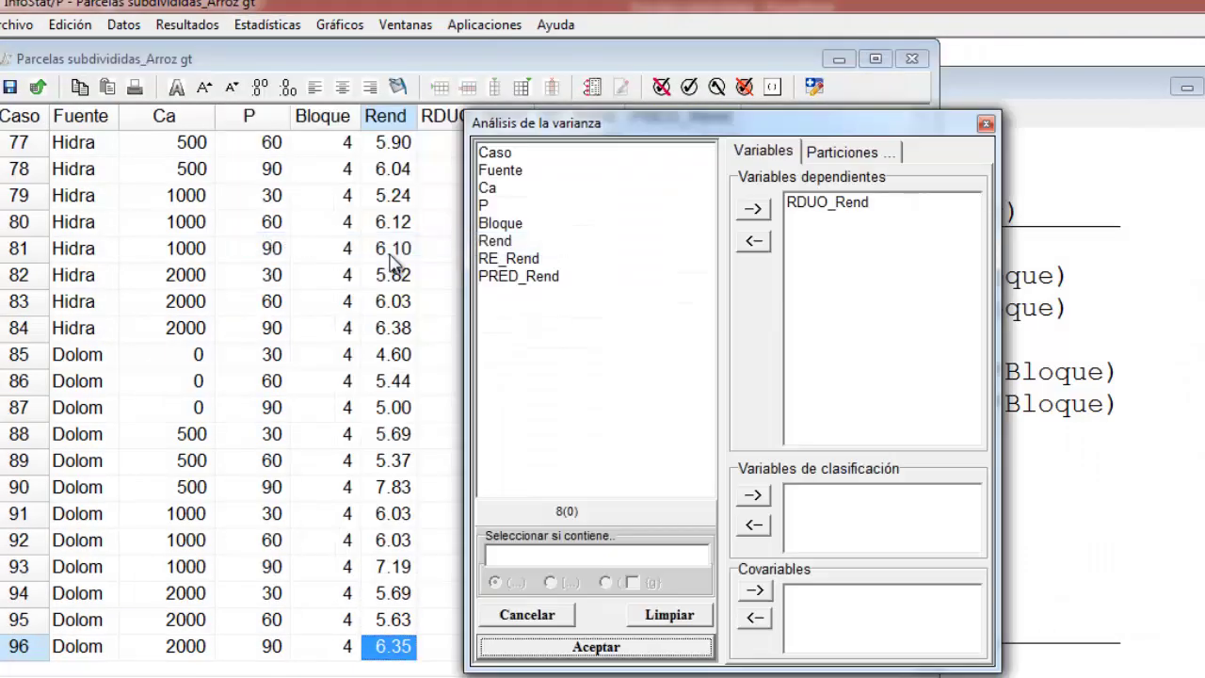
pyautogui.click(681, 615)
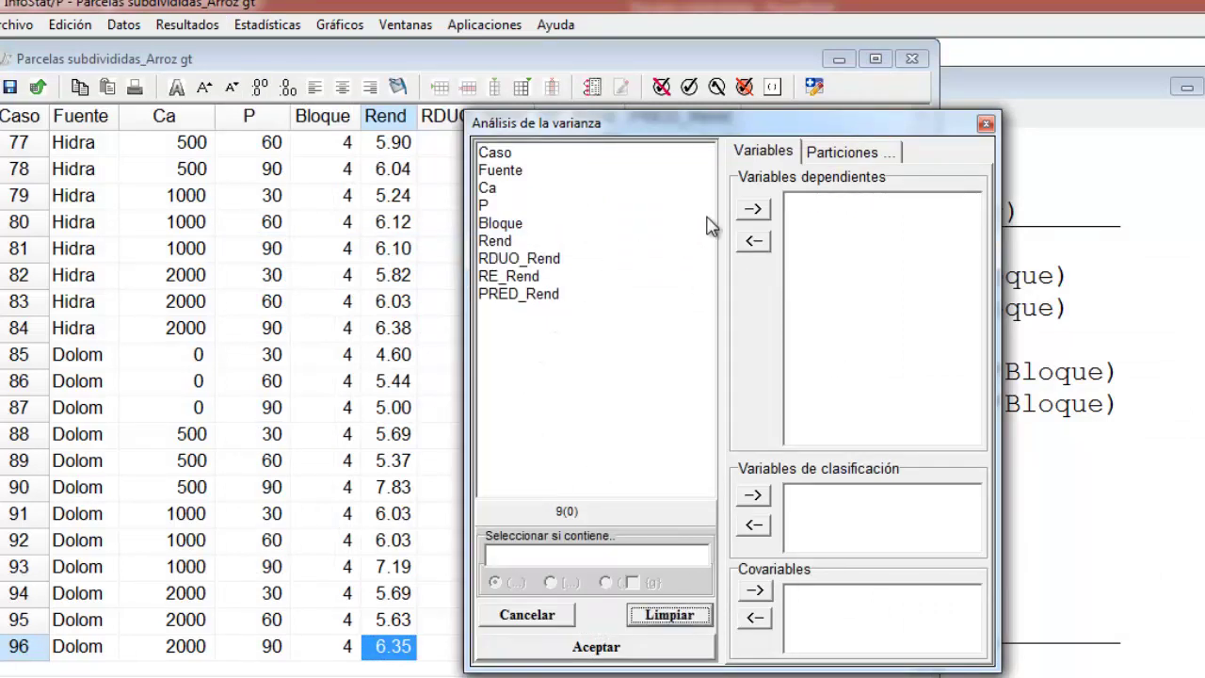
pyautogui.click(504, 242)
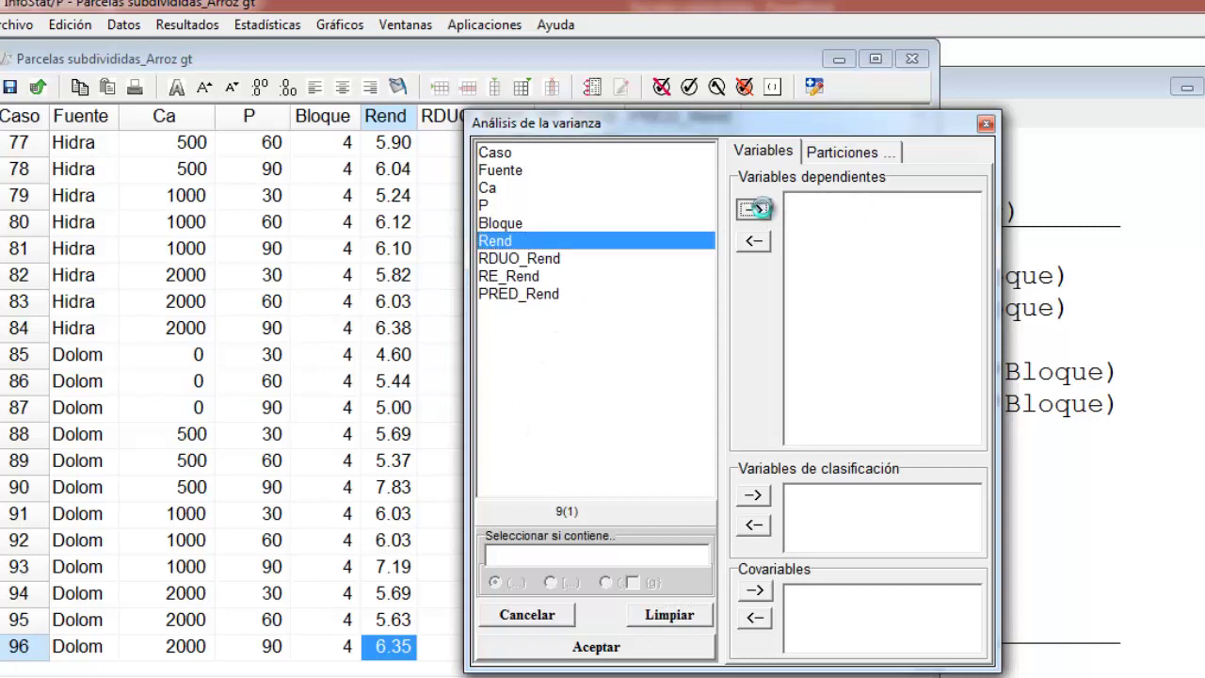
pyautogui.click(758, 209)
pyautogui.moveTo(504, 170); pyautogui.dragTo(511, 226)
pyautogui.click(755, 495)
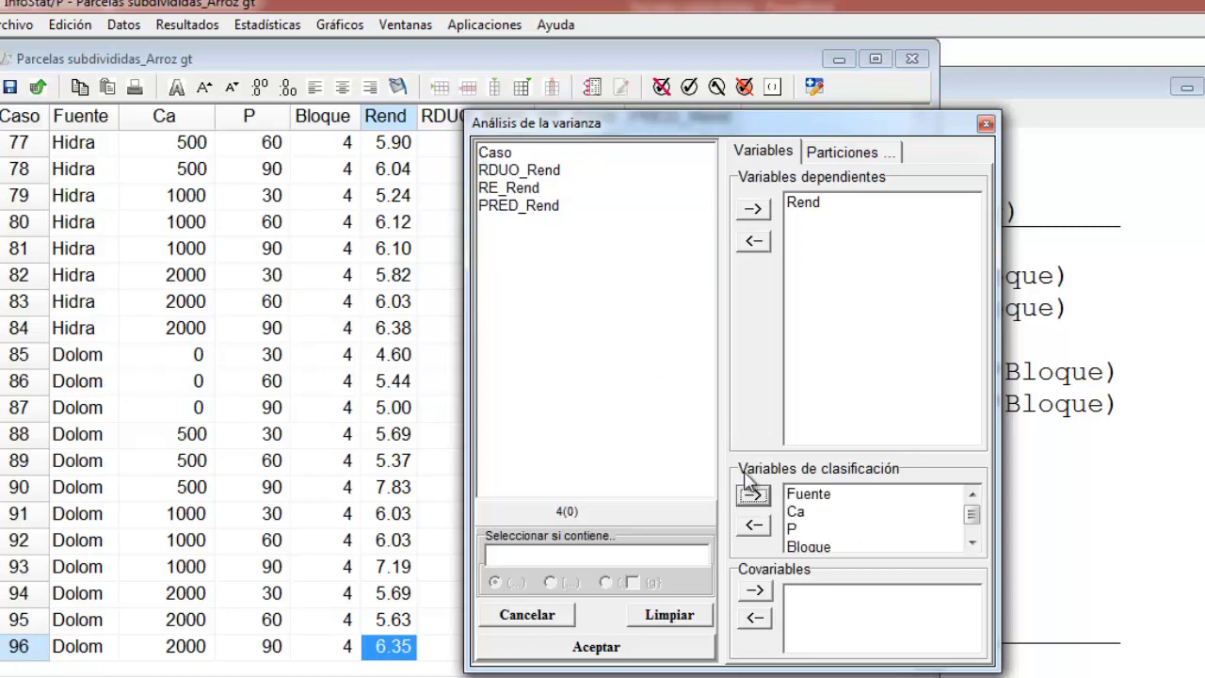
pyautogui.click(687, 647)
# Change the Fuente model term to Fuente\Fuente*Bloque and add an empty line below it
pyautogui.click(390, 272)
pyautogui.write('\\Fuente')
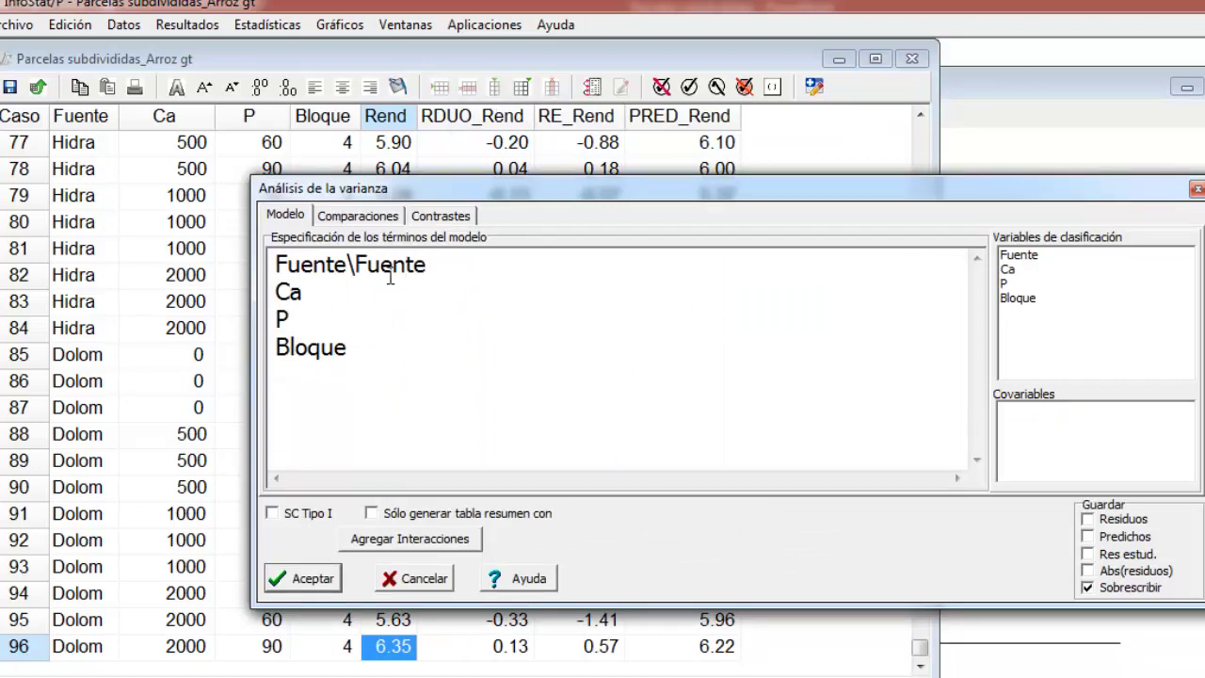
pyautogui.write('*Bloque')
pyautogui.press('Return')
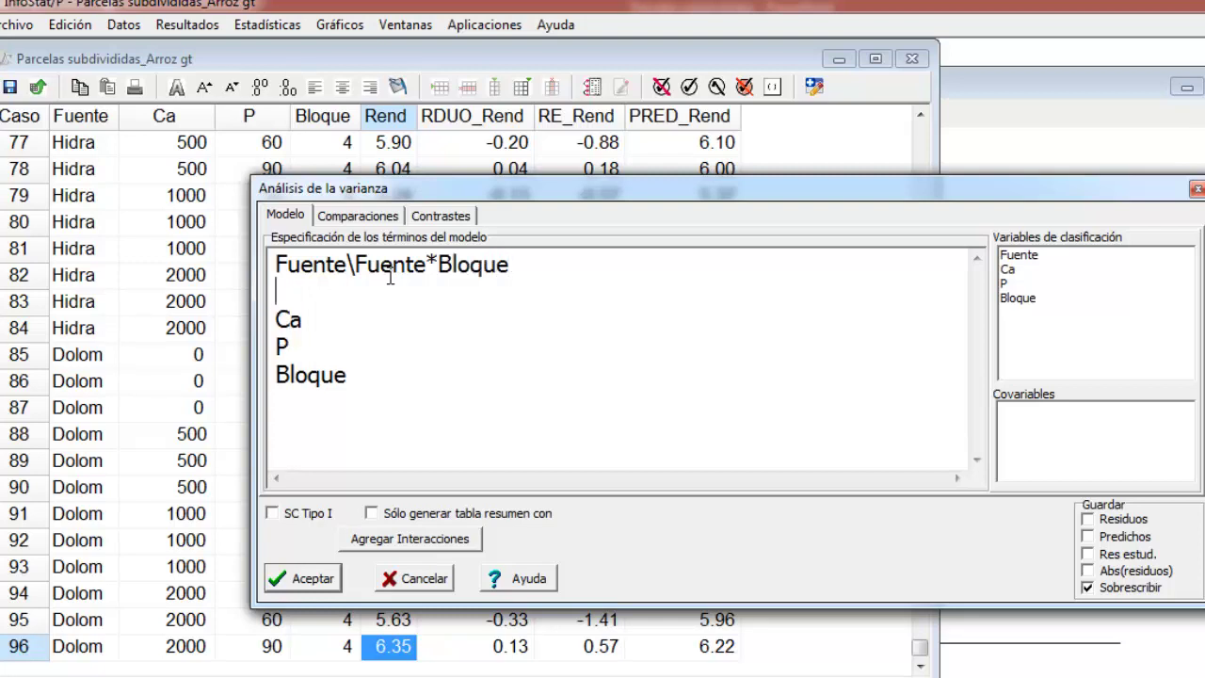
# Add the terms Bloque\Fuente*Bloque and Fuente*Bloque on separate lines below Fuente\Fuente*Bloque, reusing the copied interaction text
pyautogui.moveTo(548, 266); pyautogui.dragTo(360, 275)
pyautogui.hotkey('ctrl', 'c')
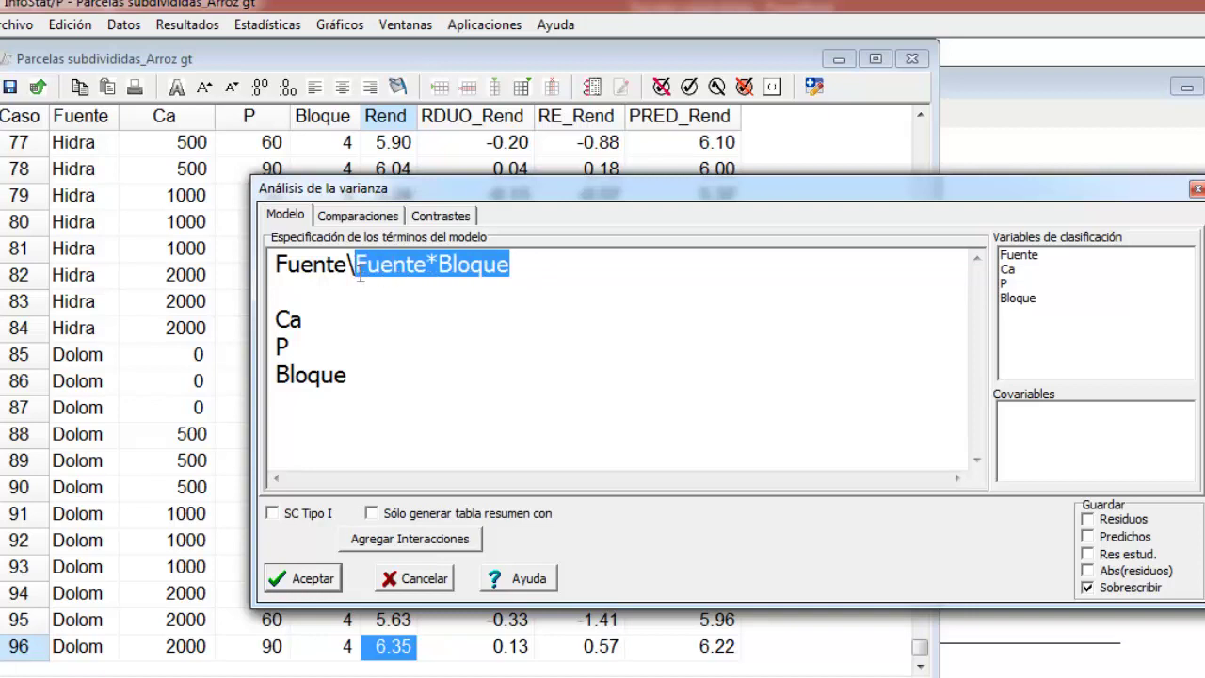
pyautogui.click(297, 288)
pyautogui.write('Bloque')
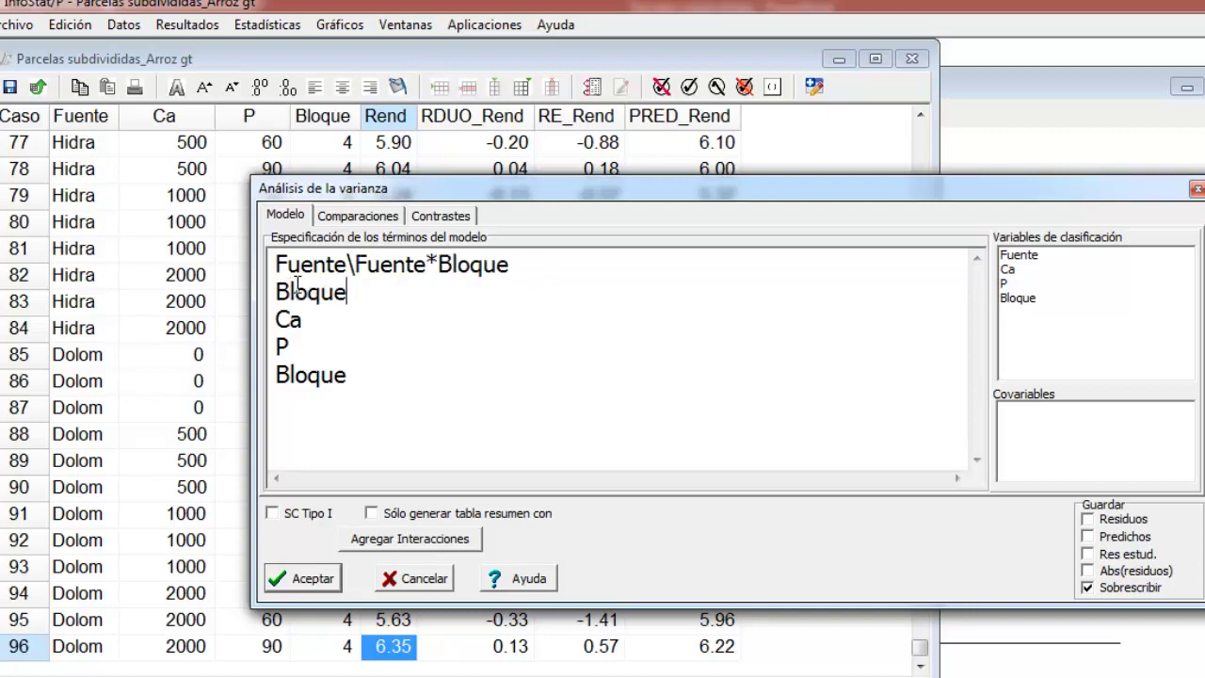
pyautogui.write('\\')
pyautogui.hotkey('ctrl', 'v')
pyautogui.press('Return')
pyautogui.hotkey('ctrl', 'v')
pyautogui.press('Return')
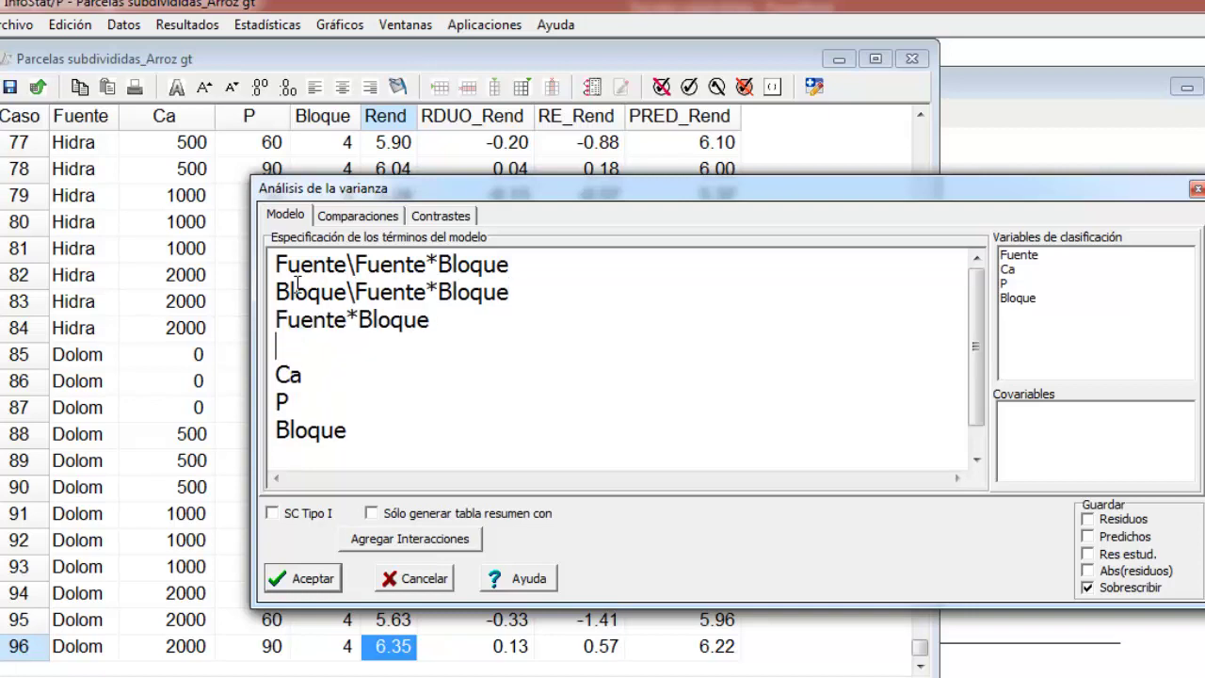
# Change the Ca model term to Ca\Fuente>Ca*Bloque
pyautogui.scroll(-1, 298, 288)
pyautogui.click(332, 343)
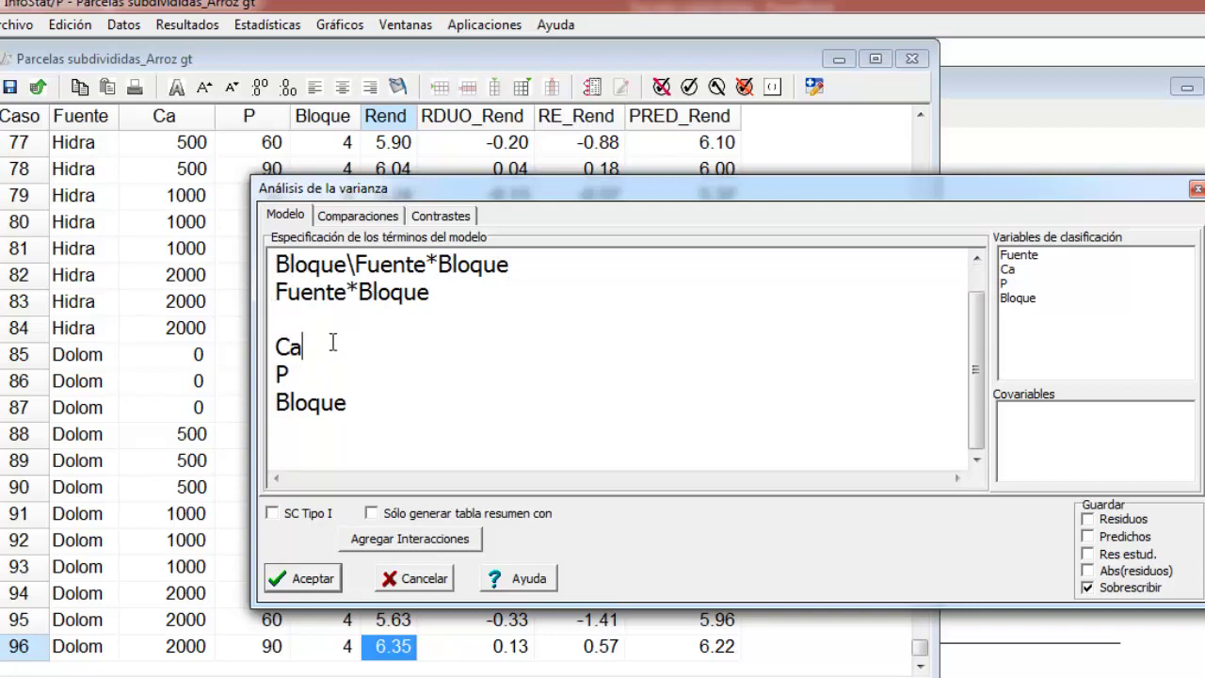
pyautogui.write('\\Fuente')
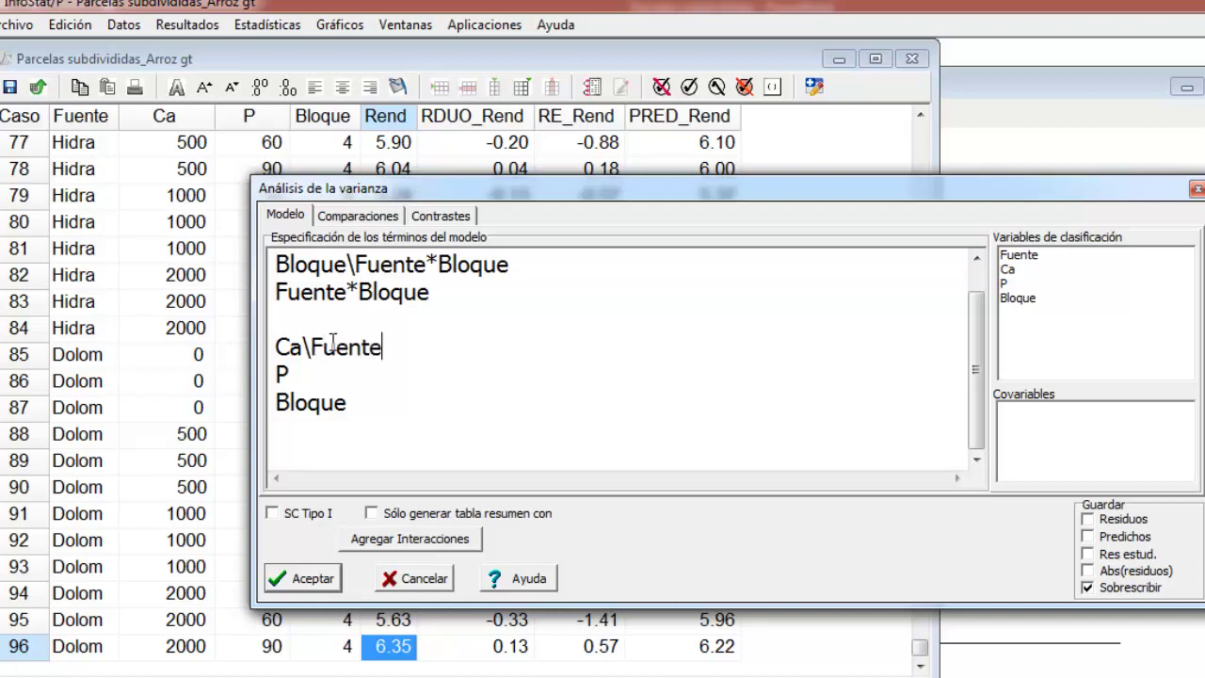
pyautogui.write('>Ca*n')
pyautogui.press('BackSpace')
pyautogui.write('Bloque')
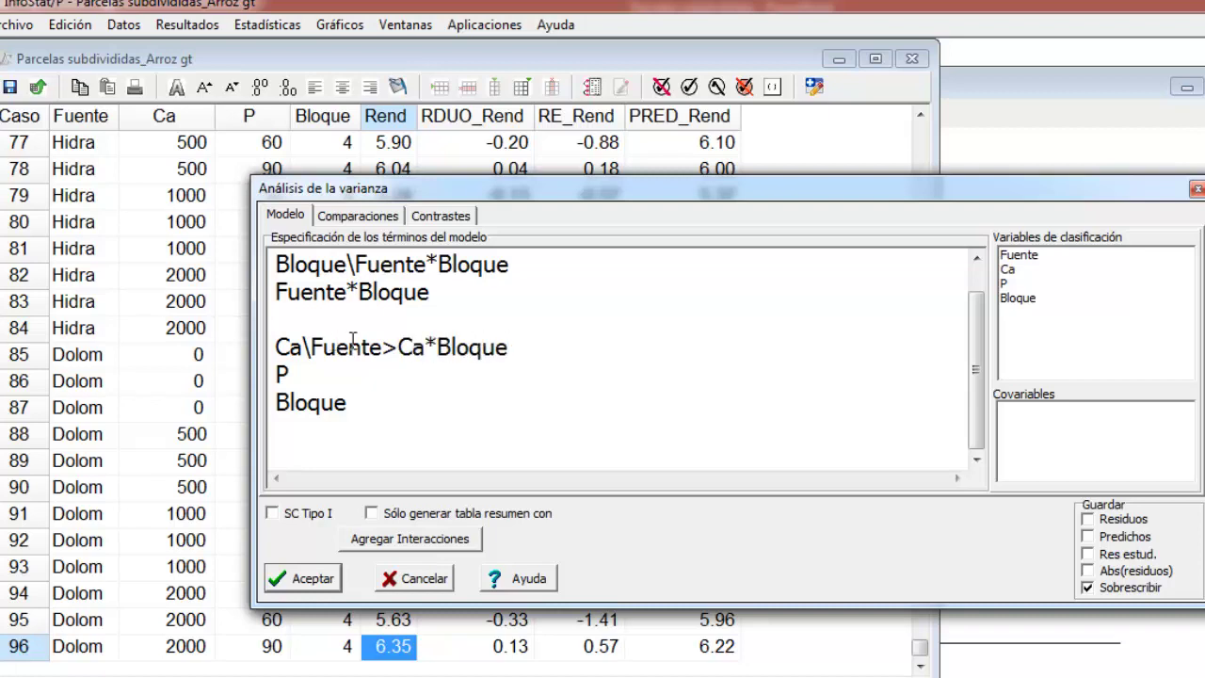
# Add the terms Fuente*Ca\Fuente>Ca*Bloque and Fuente>Ca*Bloque on separate lines below the Ca term, reusing its copied error text
pyautogui.moveTo(510, 347); pyautogui.dragTo(314, 346)
pyautogui.hotkey('ctrl', 'c')
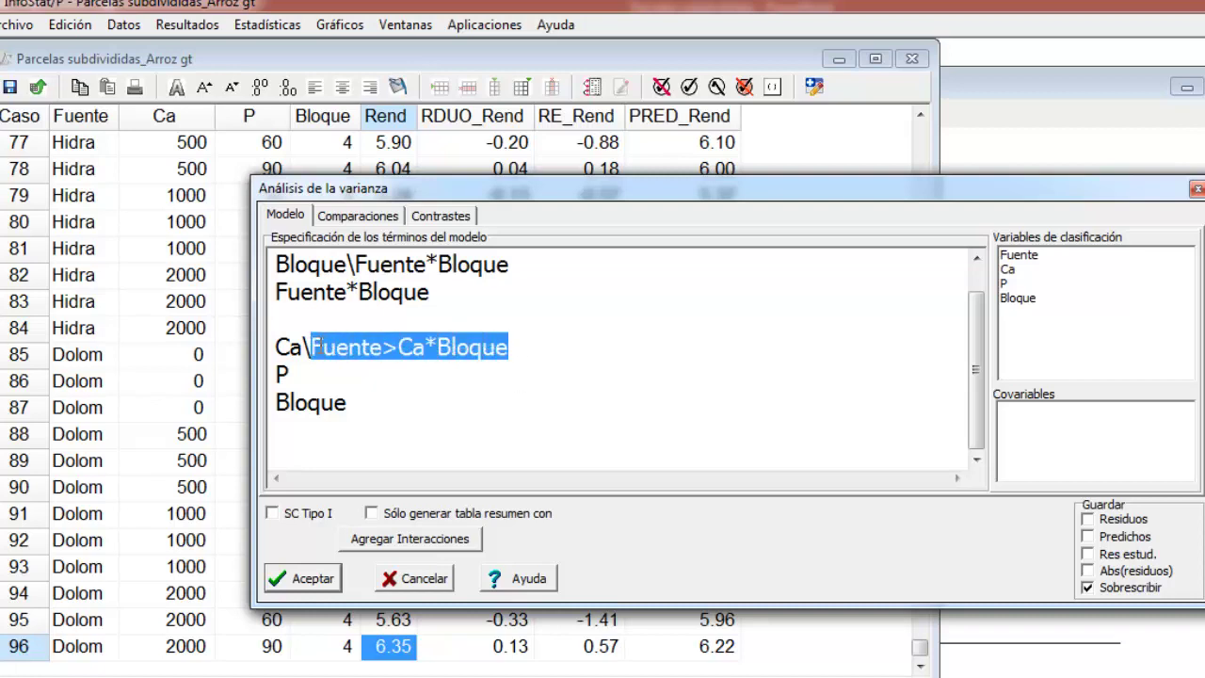
pyautogui.click(571, 344)
pyautogui.press('Return')
pyautogui.write('F')
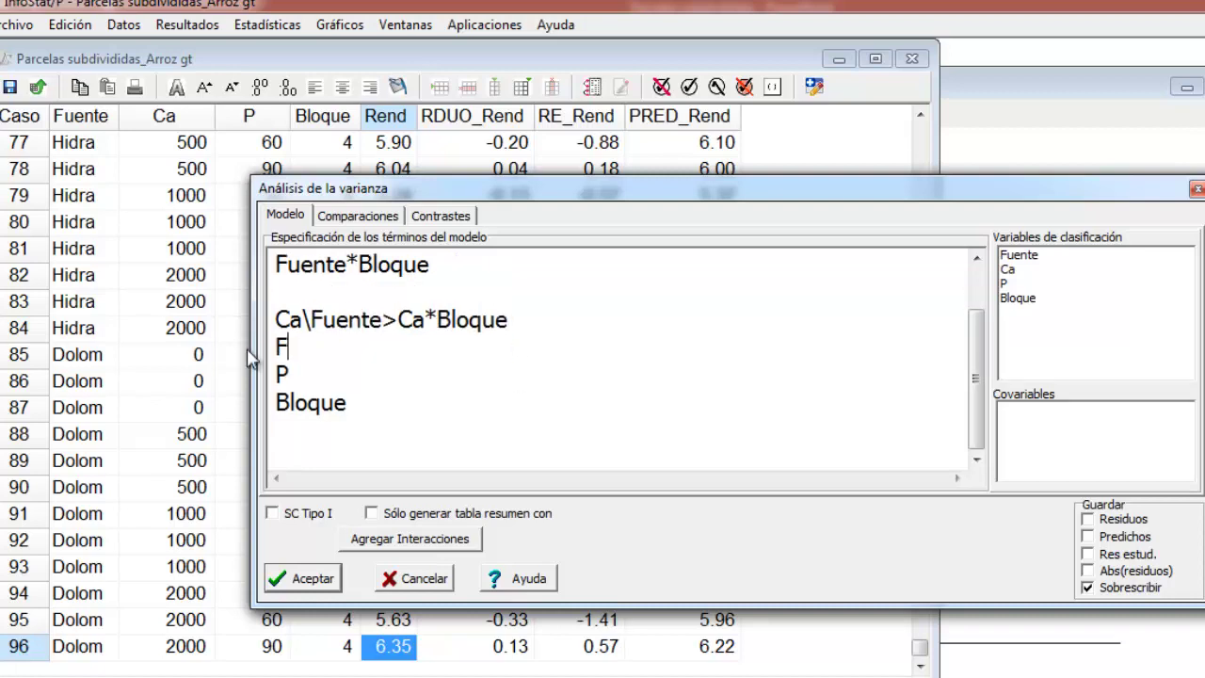
pyautogui.write('uente*')
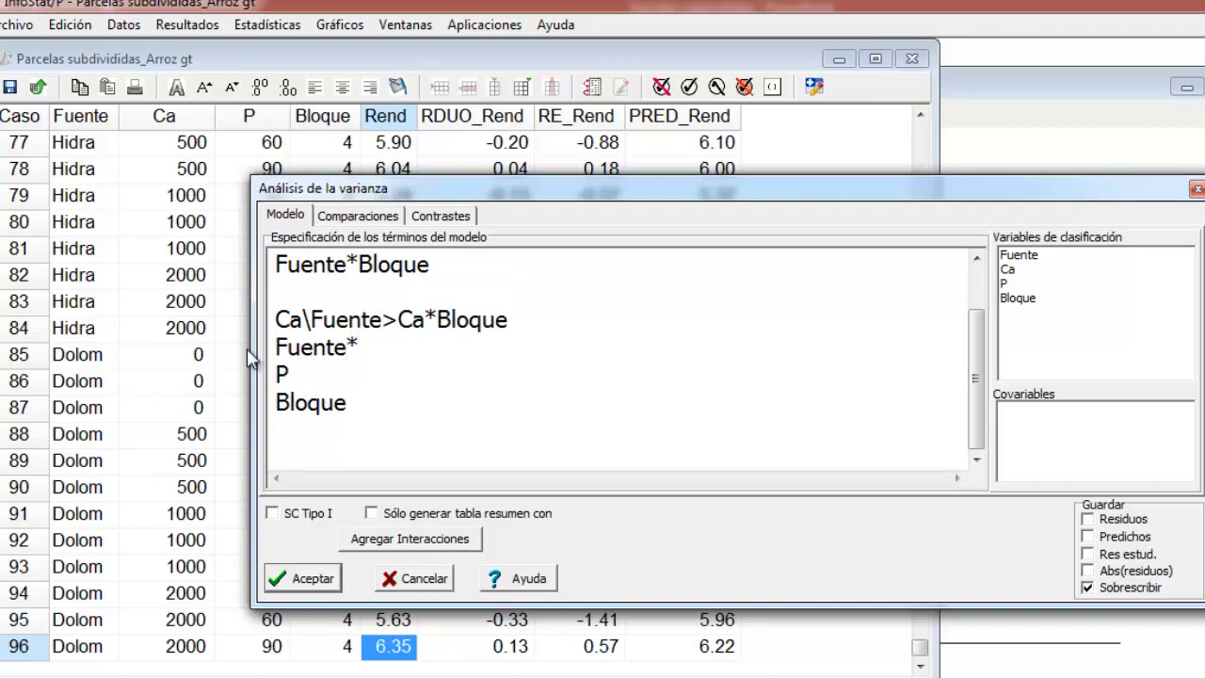
pyautogui.write('Ca\\')
pyautogui.hotkey('ctrl', 'v')
pyautogui.press('Return')
pyautogui.press('Return')
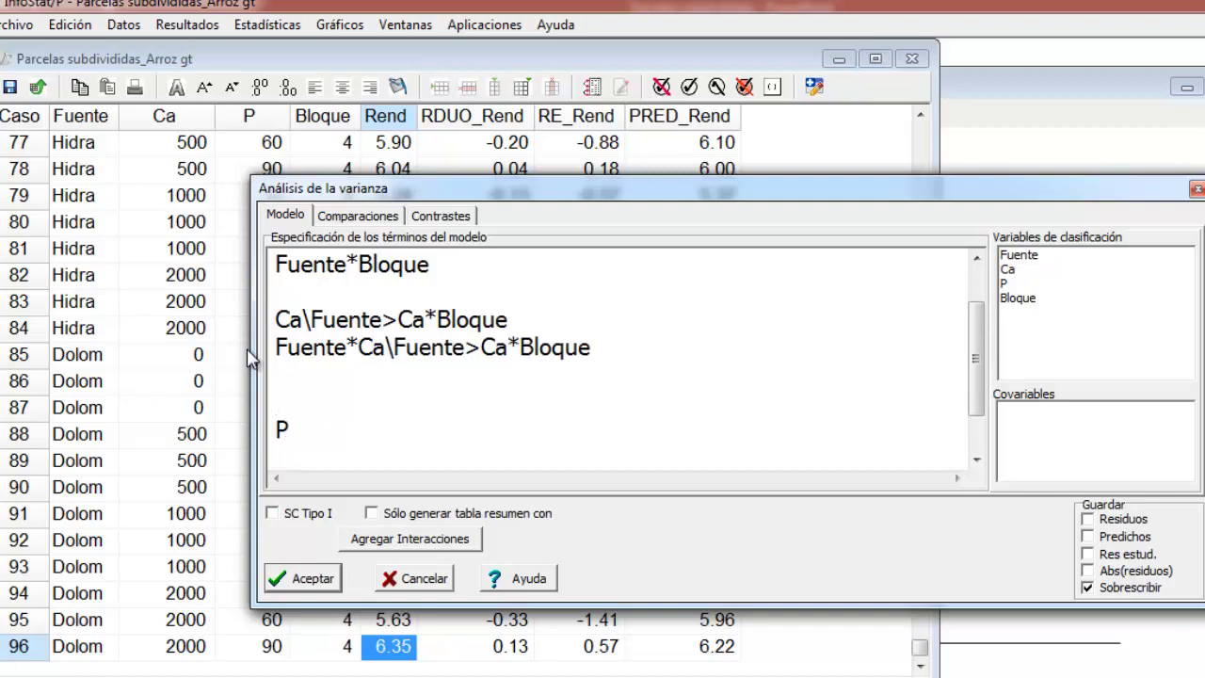
pyautogui.press('Up')
pyautogui.hotkey('ctrl', 'v')
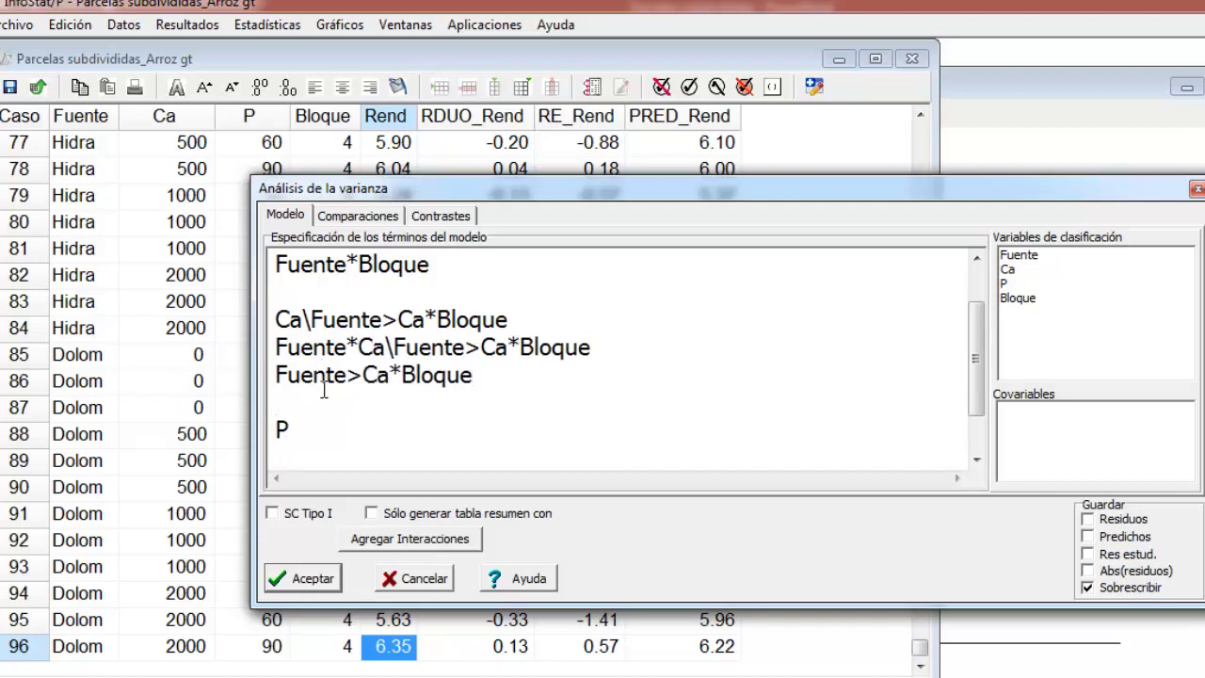
# Replace the trailing Bloque term below P with Fuente*P, Ca*P and Fuente*Ca*P on separate lines
pyautogui.scroll(-1, 320, 406)
pyautogui.moveTo(374, 396); pyautogui.dragTo(199, 402)
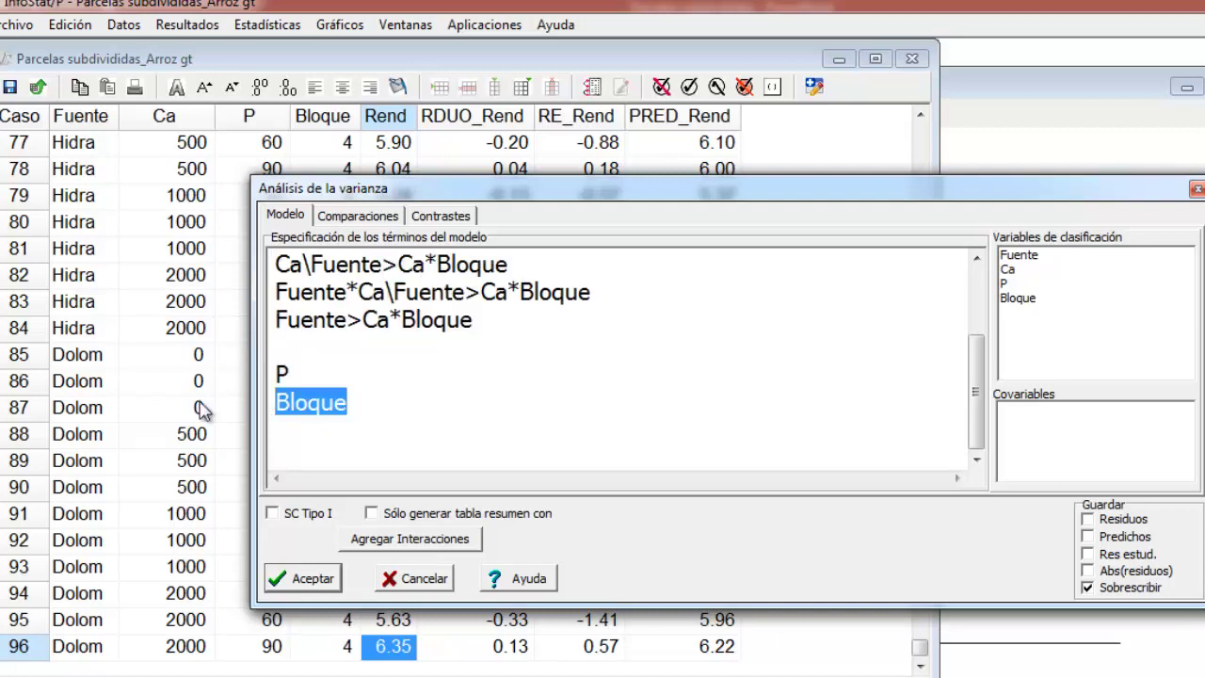
pyautogui.press('BackSpace')
pyautogui.write('Fuente')
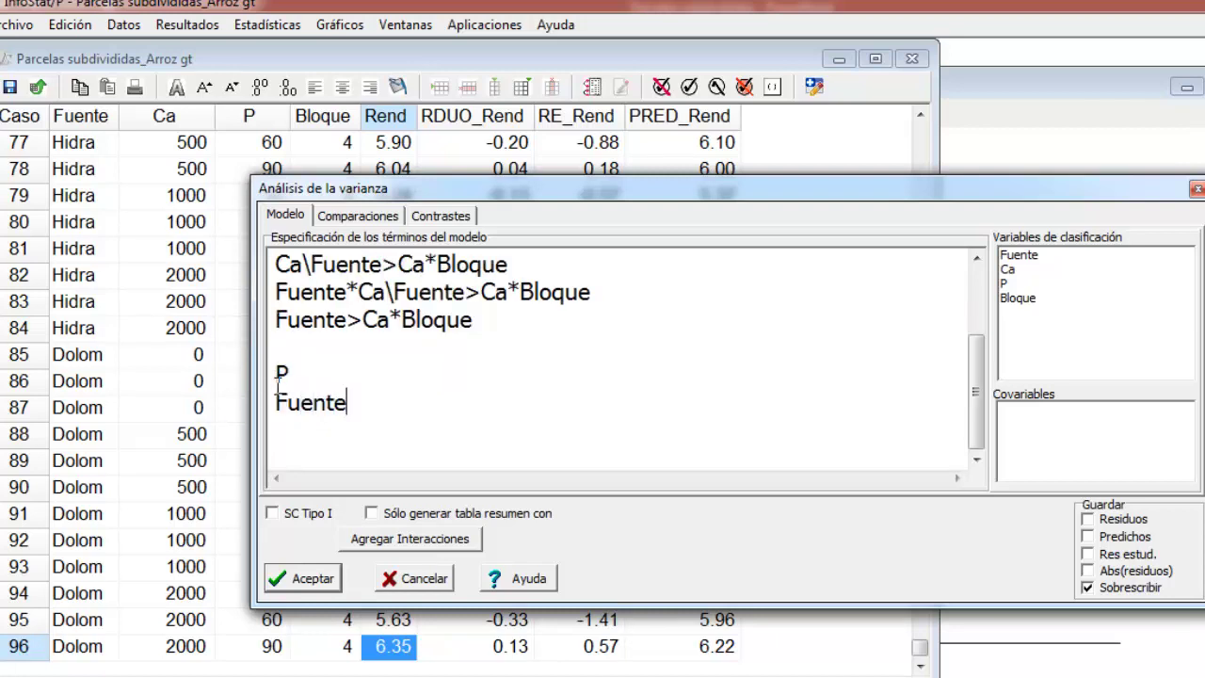
pyautogui.write('*P')
pyautogui.press('Return')
pyautogui.write('Ca*P')
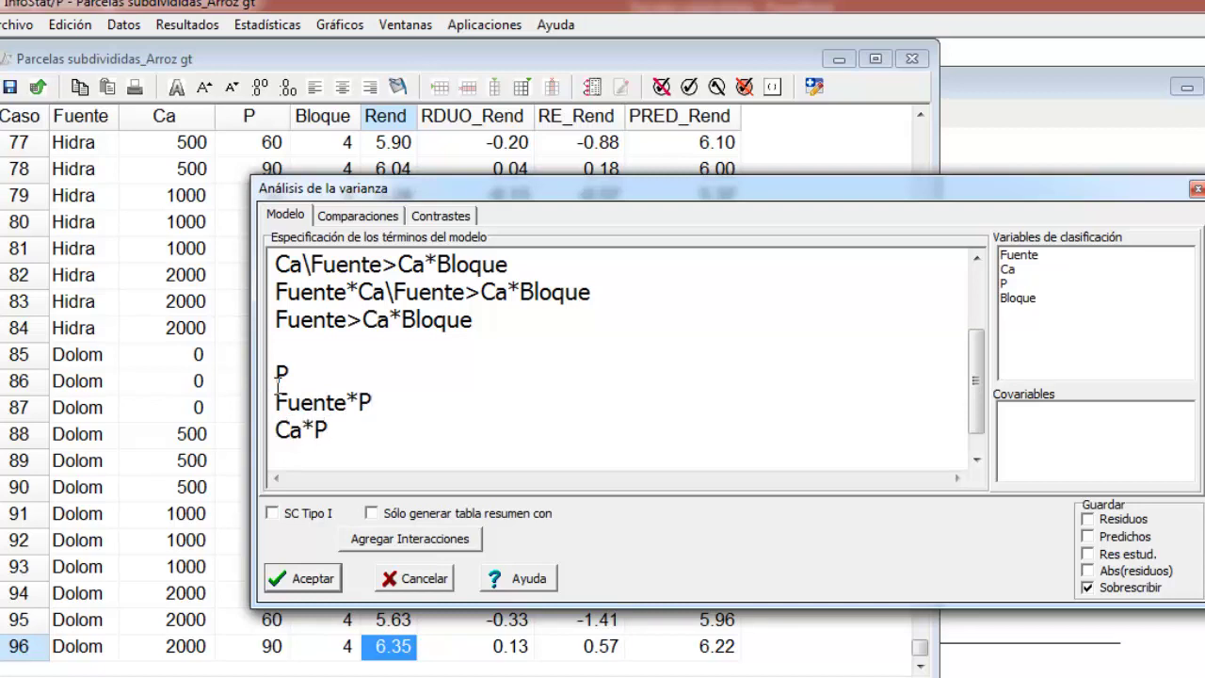
pyautogui.press('Return')
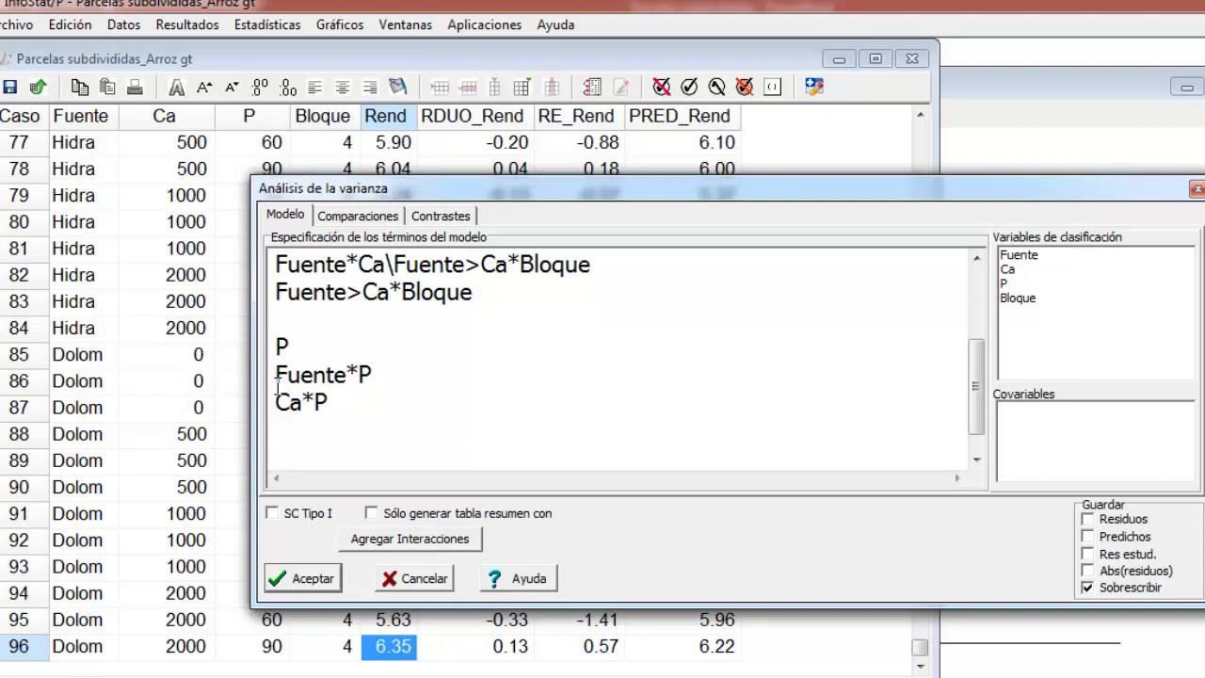
pyautogui.write('Fuente*')
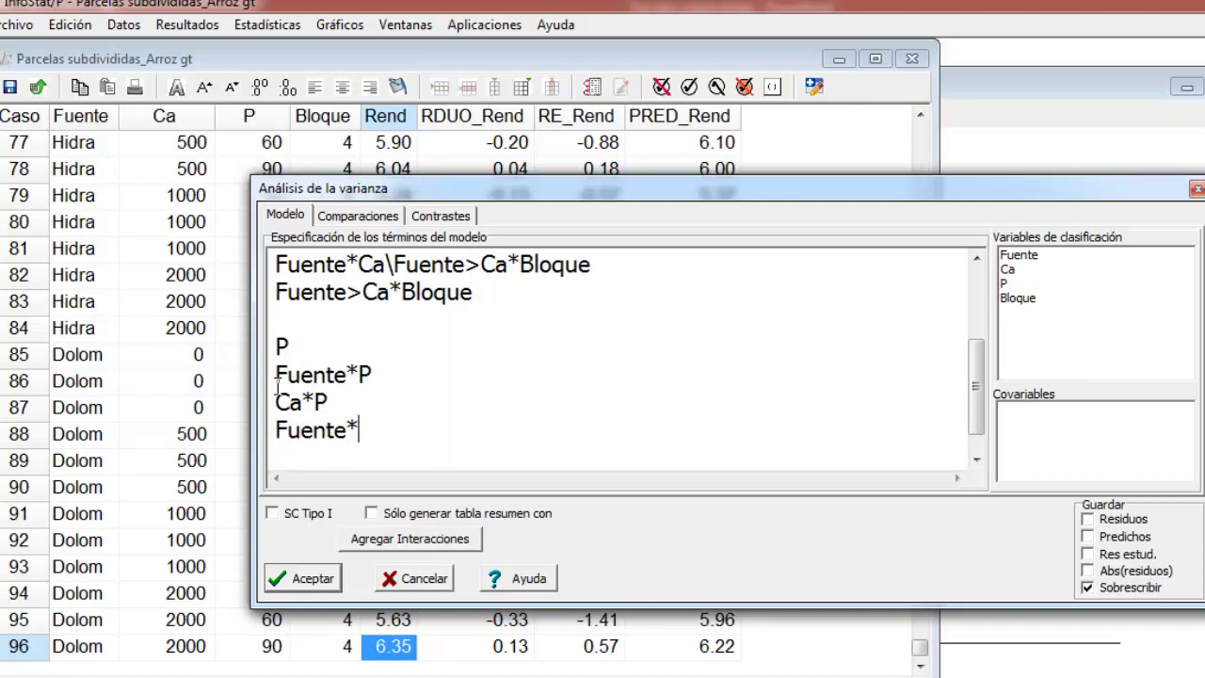
pyautogui.write('Ca*P')
# Request Tukey comparisons of the Fuente*Ca*P means with a bar chart and run the analysis
pyautogui.click(370, 218)
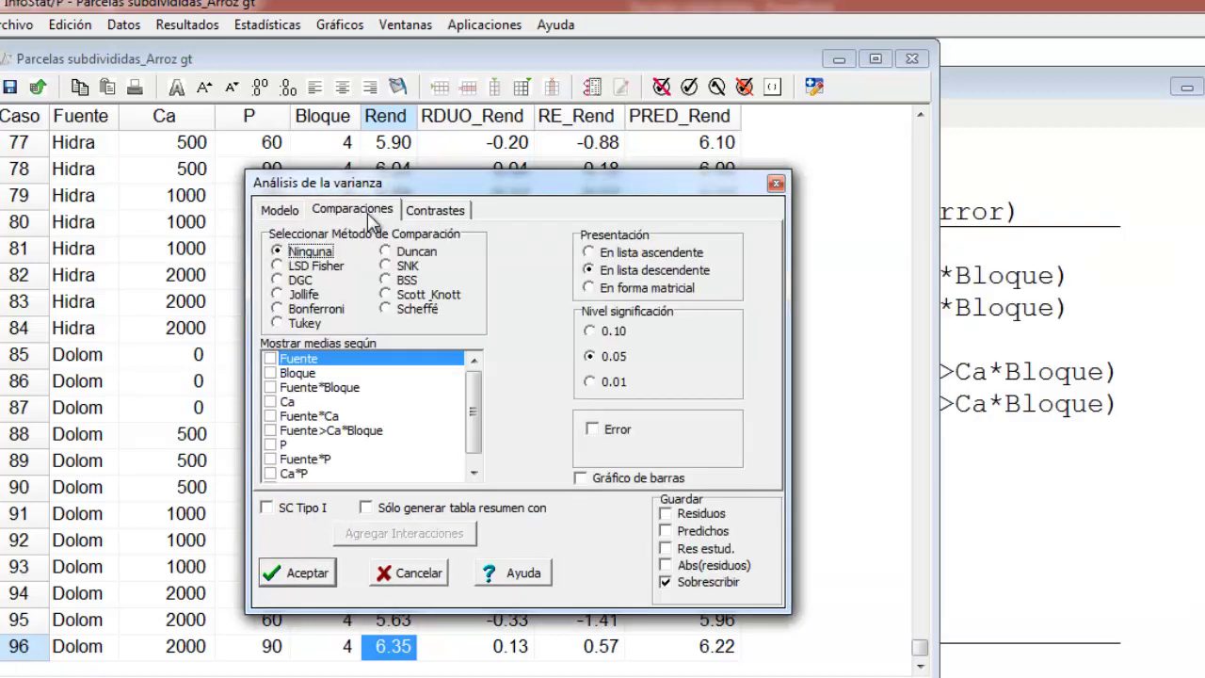
pyautogui.click(308, 325)
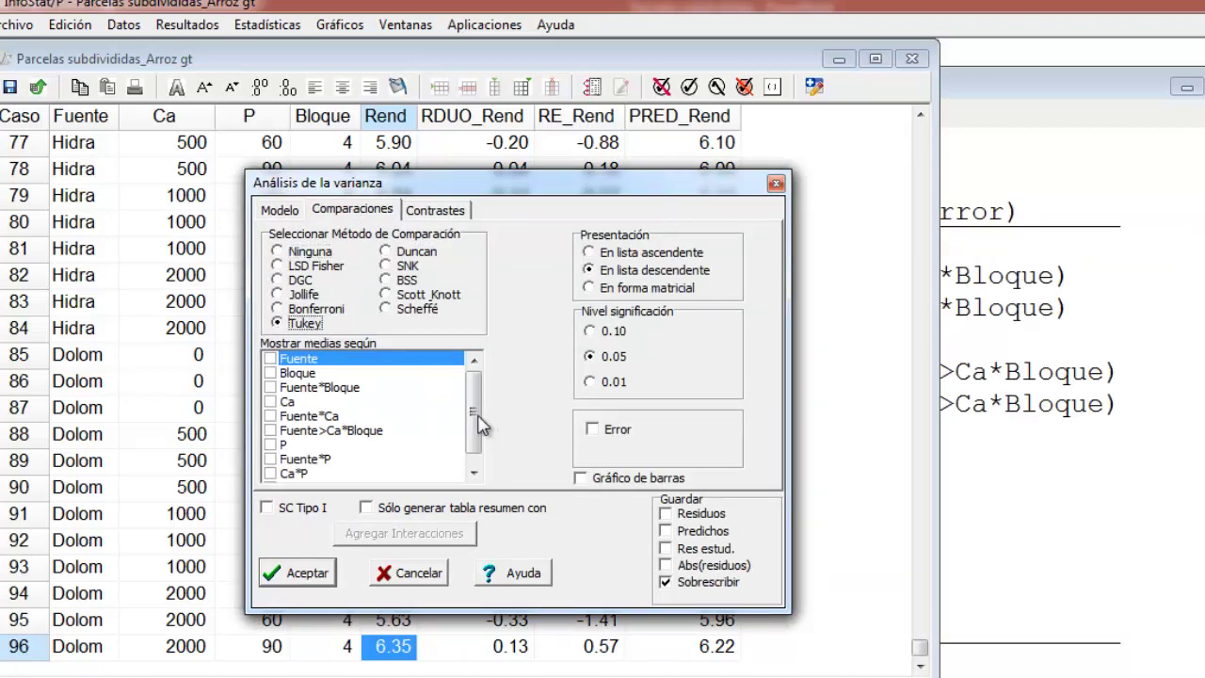
pyautogui.scroll(-1, 478, 423)
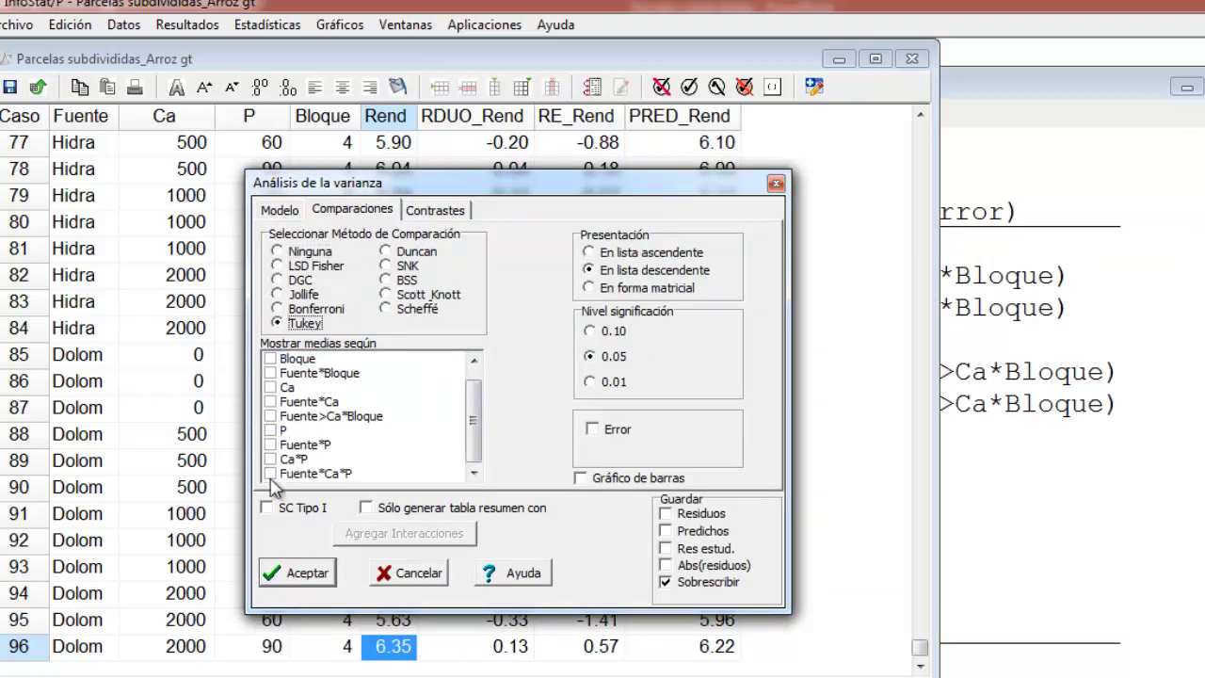
pyautogui.click(270, 473)
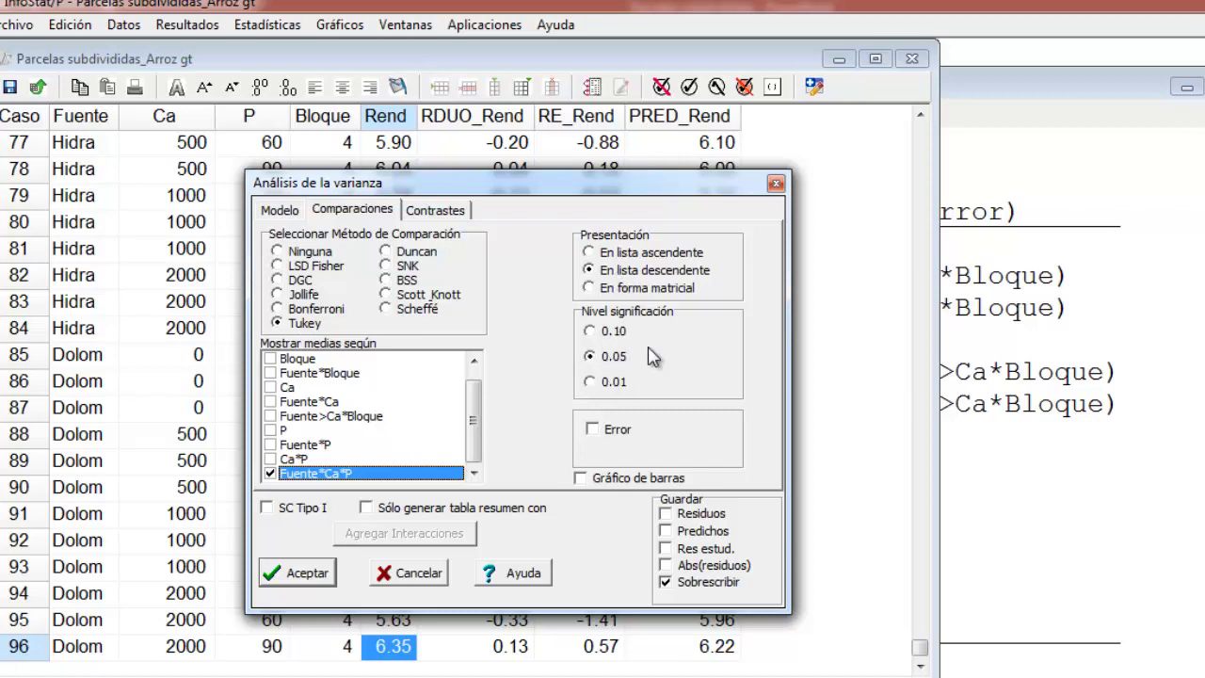
pyautogui.click(581, 478)
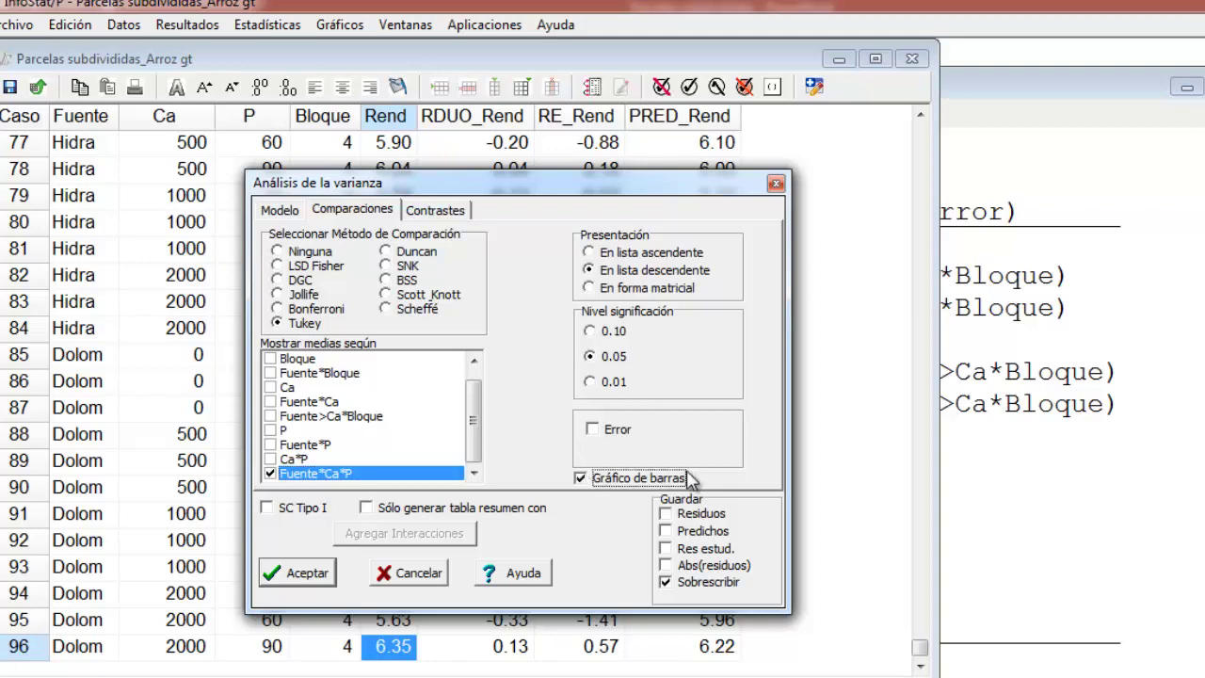
pyautogui.click(307, 575)
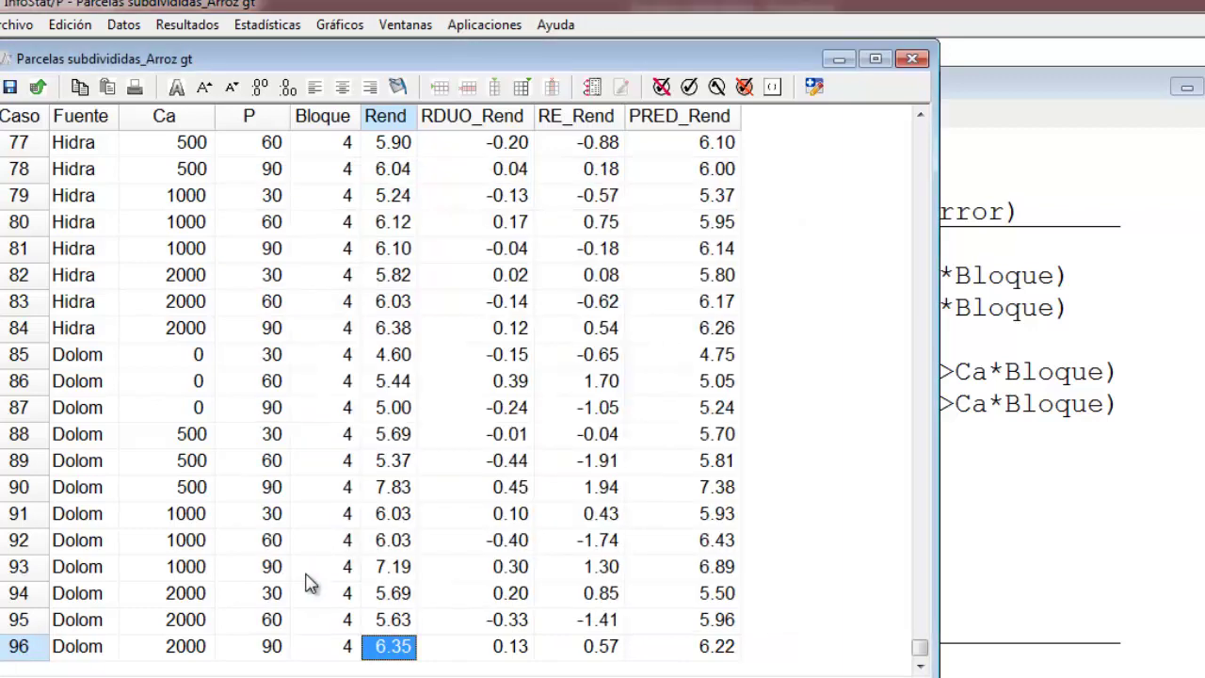
# Examine the Tukey results for Fuente*Ca*P, highlighting the top-ranked Dolom combinations with P 90 to compare their means and group letters
pyautogui.click(1064, 431)
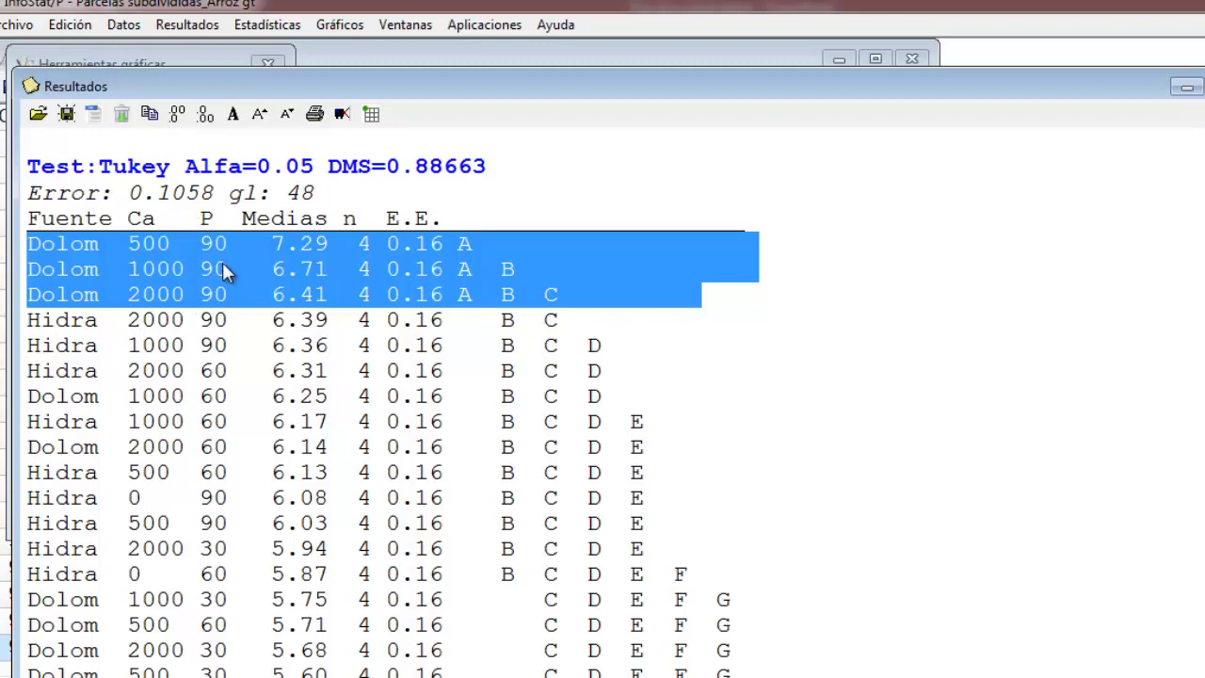
pyautogui.moveTo(223, 268); pyautogui.dragTo(783, 293)
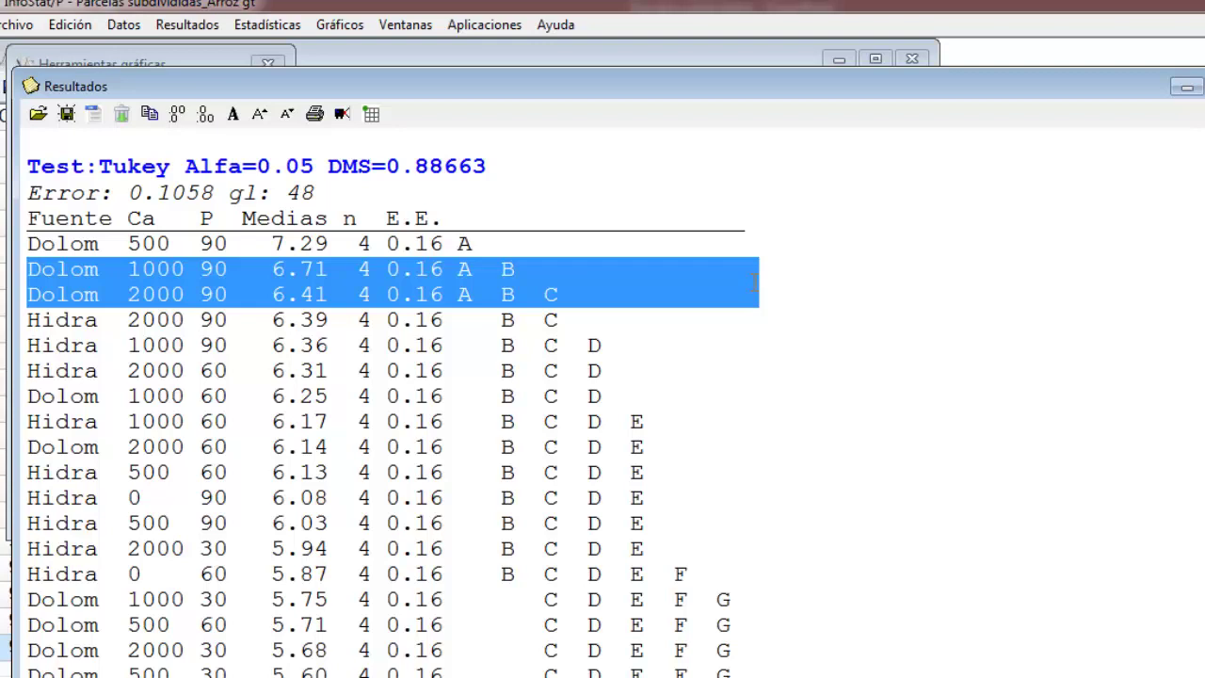
pyautogui.click(370, 320)
pyautogui.moveTo(30, 271); pyautogui.dragTo(781, 558)
pyautogui.doubleClick(53, 250)
pyautogui.click(70, 243)
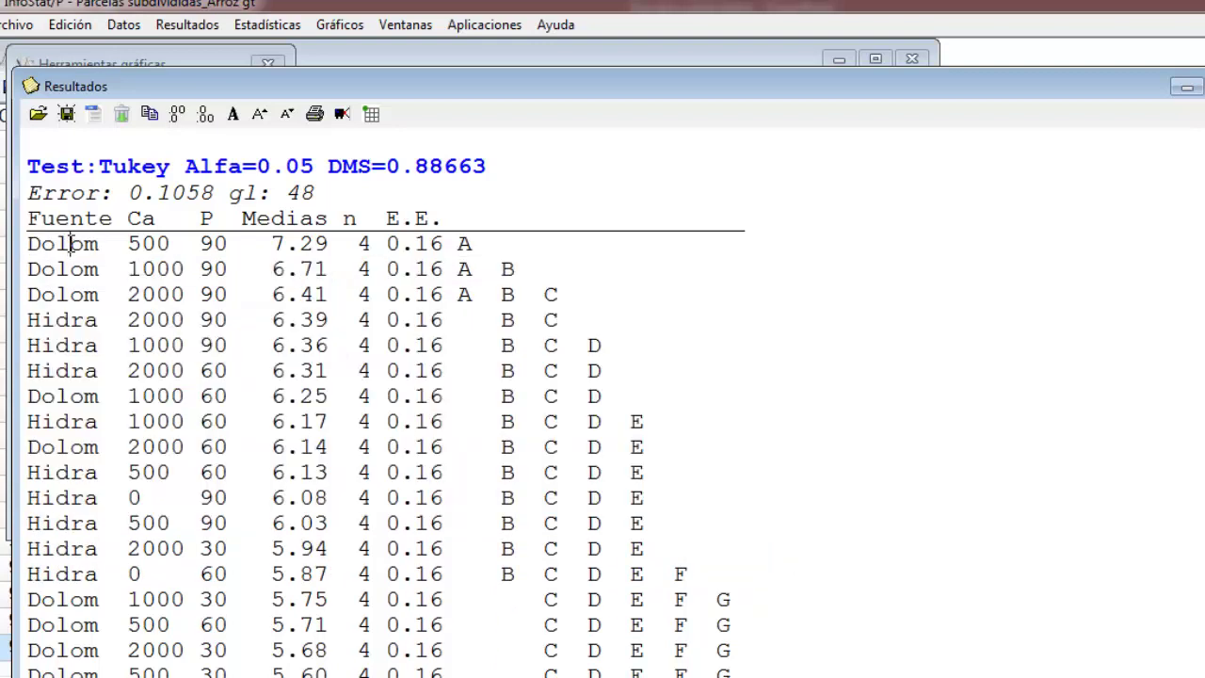
pyautogui.moveTo(559, 243); pyautogui.dragTo(19, 252)
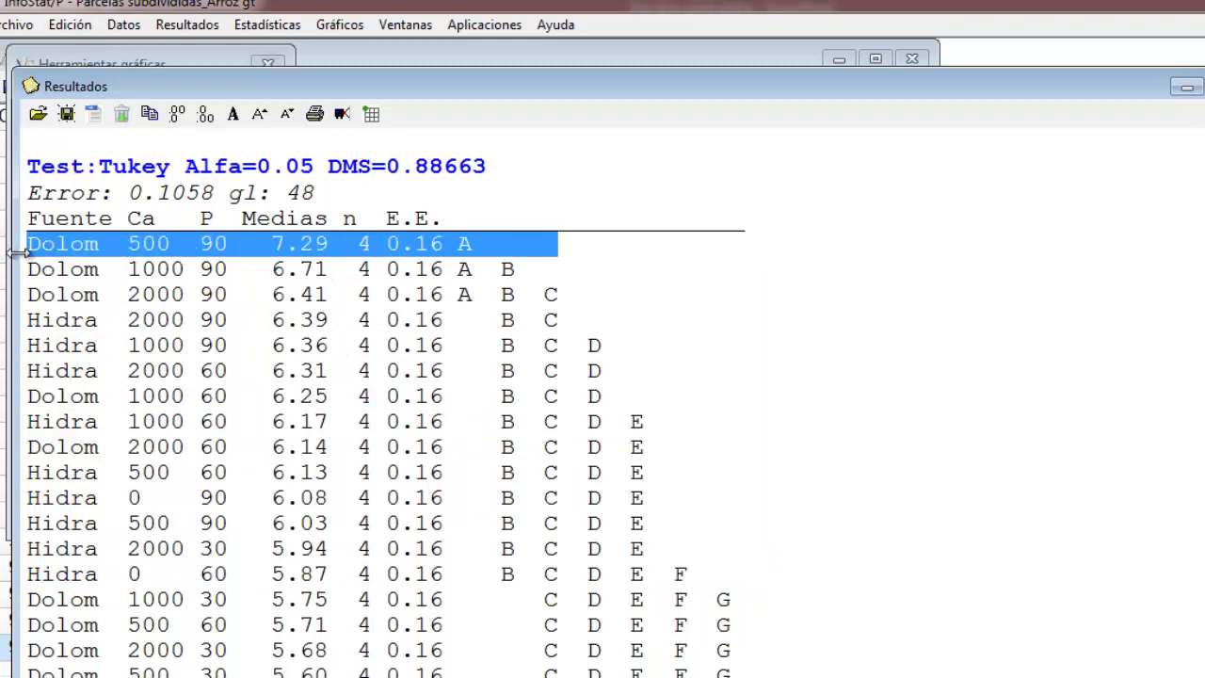